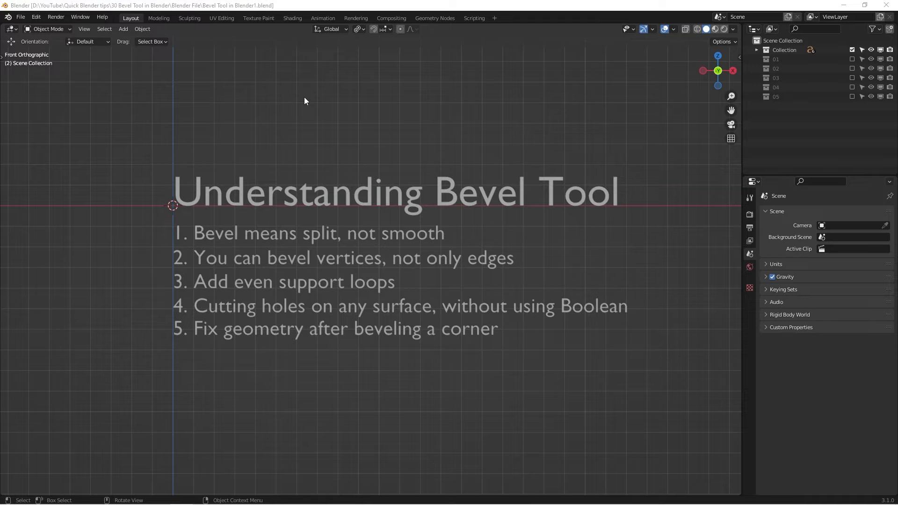
- Enable collection 01 in the view layer and exclude the title text collection, leaving the three cubes in view
left_click(852, 60)
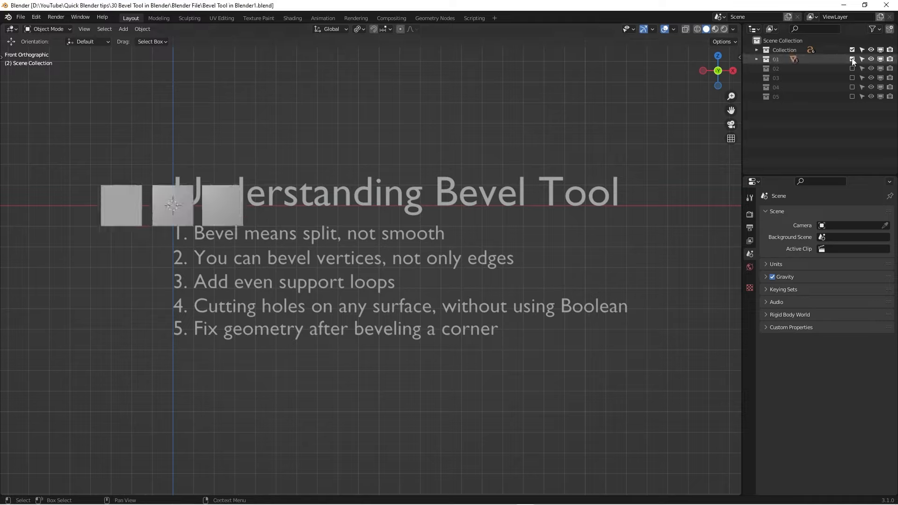
left_click(852, 50)
middle_click_drag(366, 217, 575, 243, "shift")
scroll(423, 207, "up", 2)
scroll(360, 211, "up", 2)
scroll(357, 213, "up", 4)
scroll(354, 215, "down", 1)
middle_click_drag(343, 213, 326, 191, "shift")
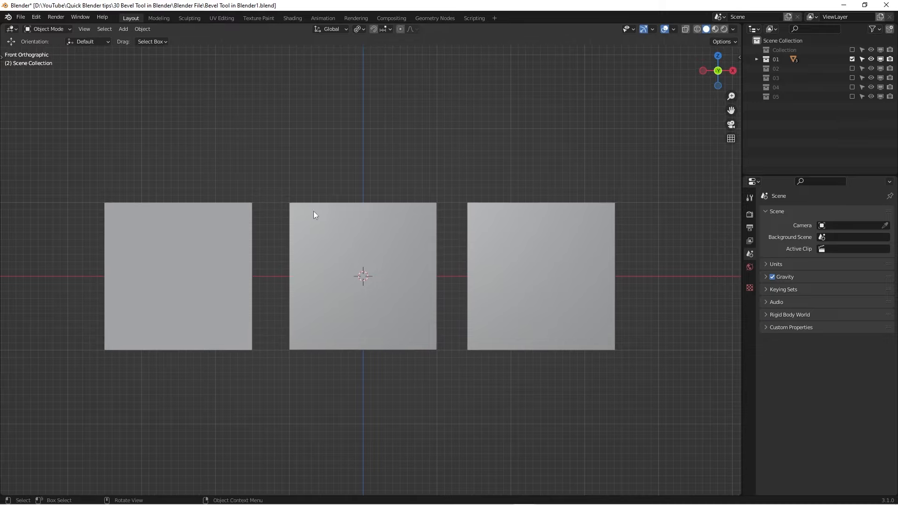
scroll(336, 236, "down", 3)
middle_click_drag(336, 228, 336, 258)
scroll(306, 224, "up", 3)
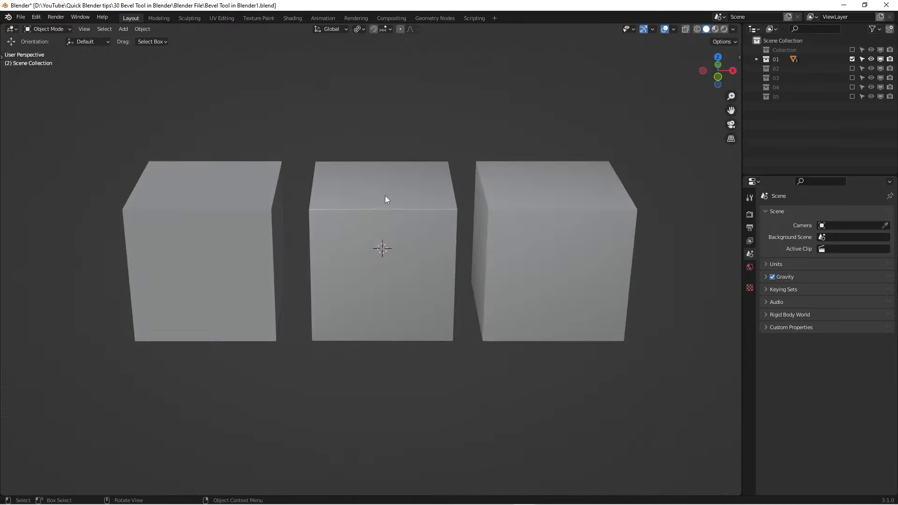
- Examine the mesh of the leftmost cube in Edit Mode
middle_click_drag(386, 196, 279, 184)
left_click(259, 183)
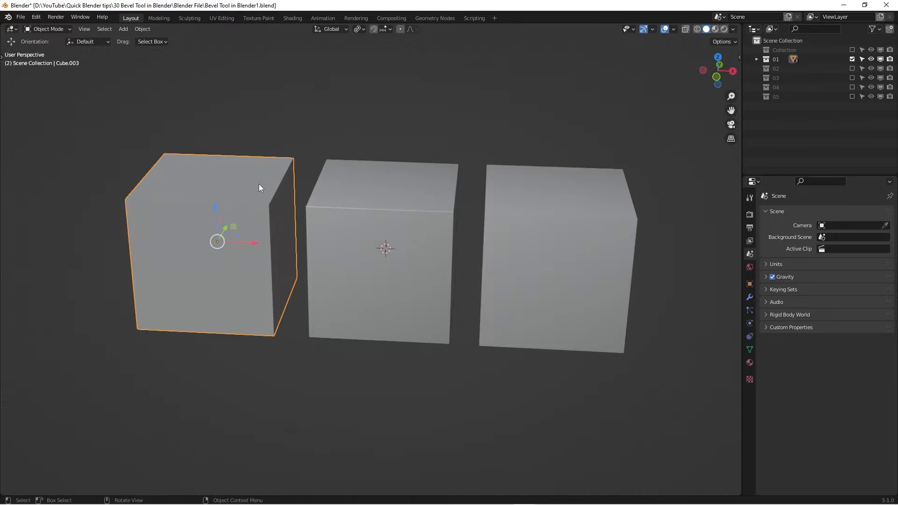
key("Tab")
scroll(269, 177, "up", 4)
middle_click_drag(279, 170, 250, 187)
scroll(248, 189, "down", 2)
scroll(255, 182, "up", 1)
key("Tab")
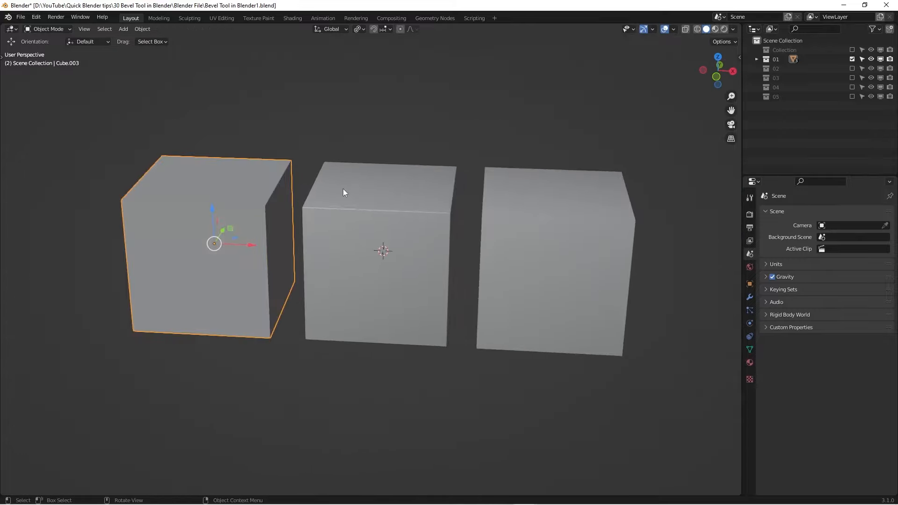
- Examine the edges and corner of the middle cube in Edit Mode
left_click(372, 193)
key("Tab")
scroll(396, 216, "up", 5)
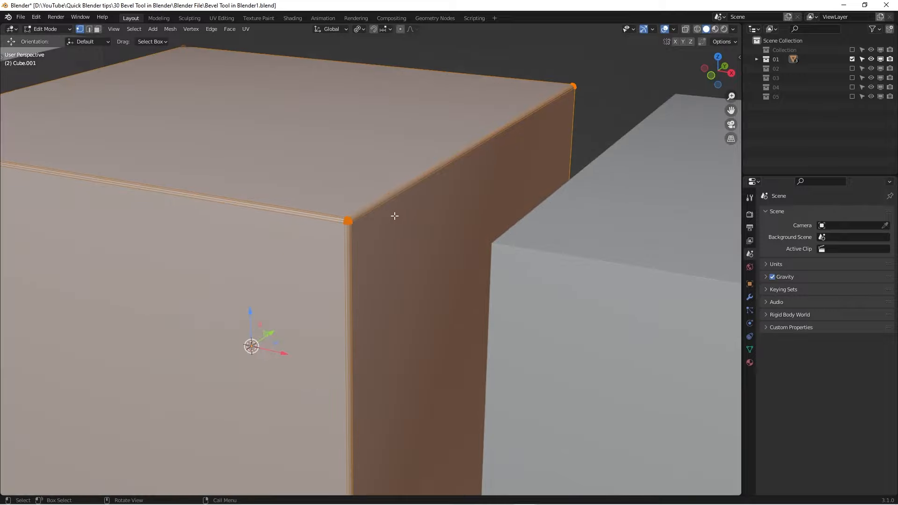
scroll(396, 217, "up", 2)
scroll(371, 214, "down", 4)
scroll(371, 213, "down", 4)
scroll(366, 218, "up", 4)
scroll(358, 209, "down", 4)
key("Tab")
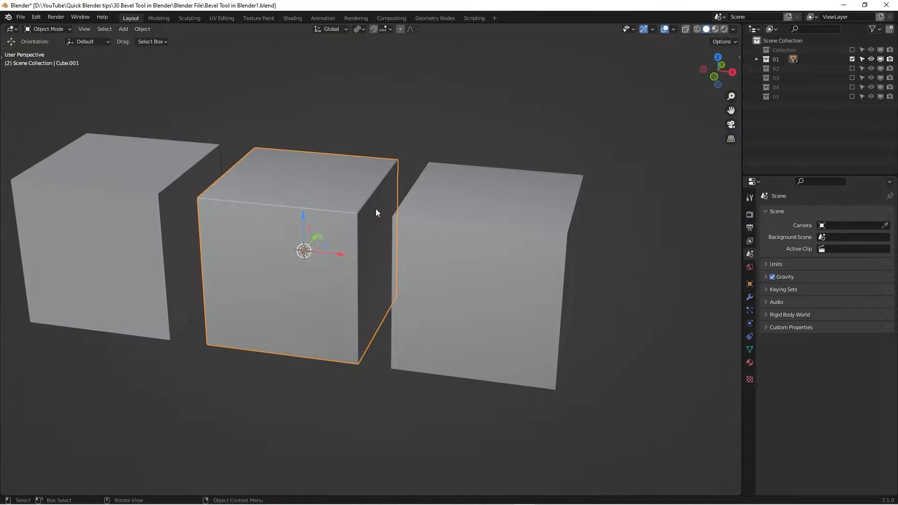
- Examine the mesh and corners of the rightmost cube in Edit Mode
scroll(377, 213, "up", 2)
scroll(340, 208, "down", 3)
left_click(509, 239)
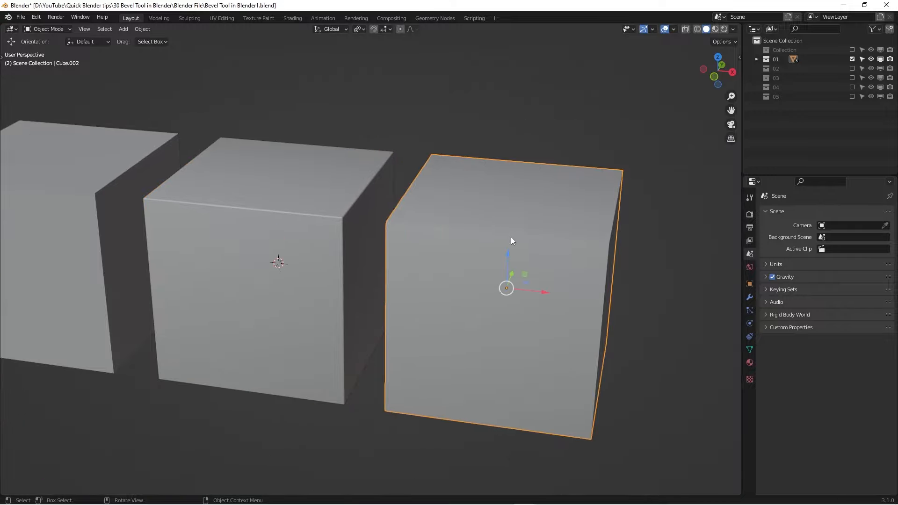
middle_click_drag(511, 239, 436, 256)
key("Tab")
scroll(487, 262, "up", 4)
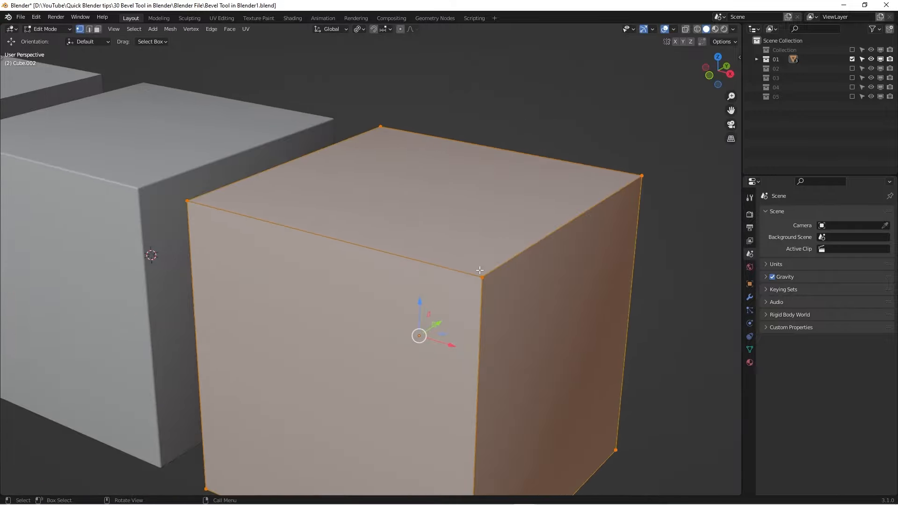
scroll(487, 265, "up", 2)
scroll(495, 257, "down", 4)
middle_click_drag(497, 254, 547, 239)
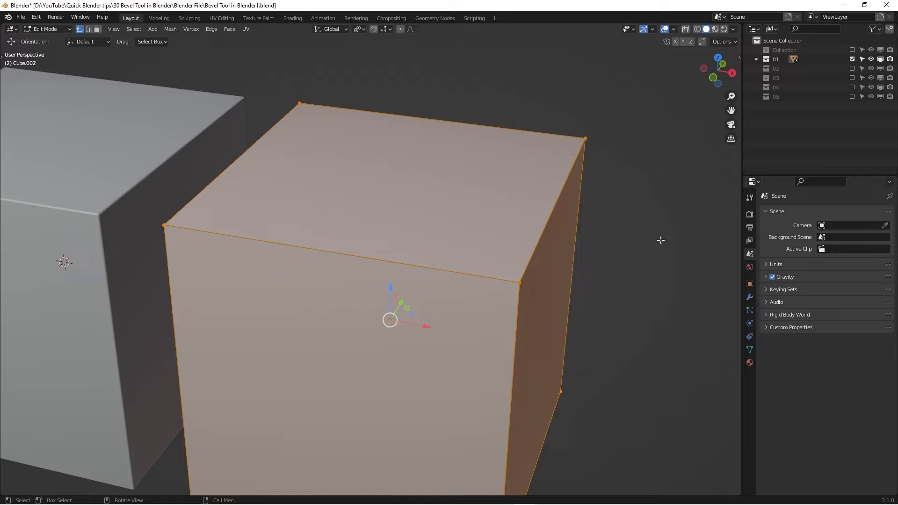
scroll(660, 240, "down", 2)
- Turn on viewport display for the rightmost cube's Subdivision modifier and set its viewport levels to 2
left_click(750, 297)
scroll(578, 279, "down", 3)
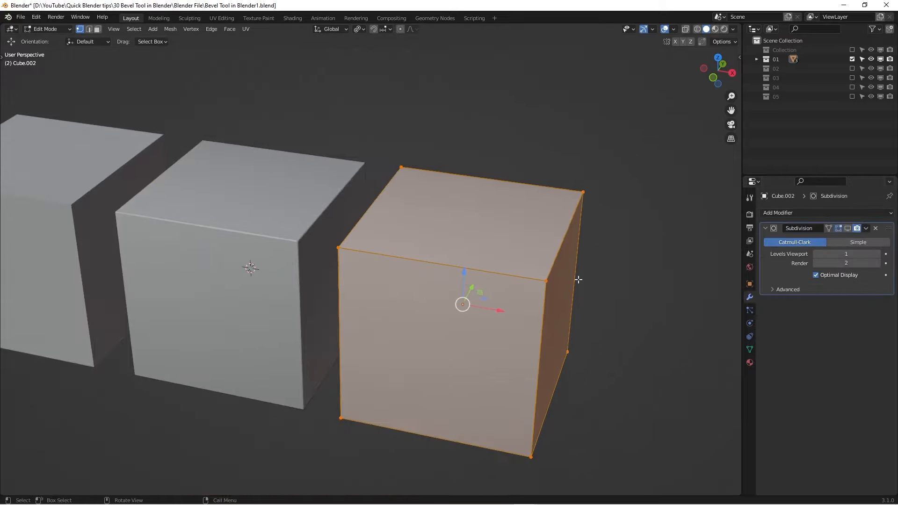
middle_click_drag(579, 279, 611, 260)
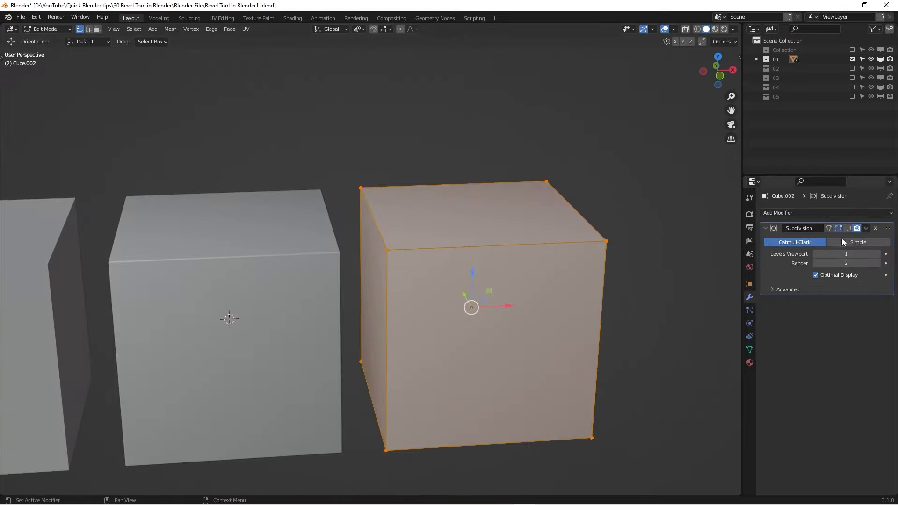
scroll(545, 323, "down", 1)
middle_click_drag(544, 322, 498, 302, "shift")
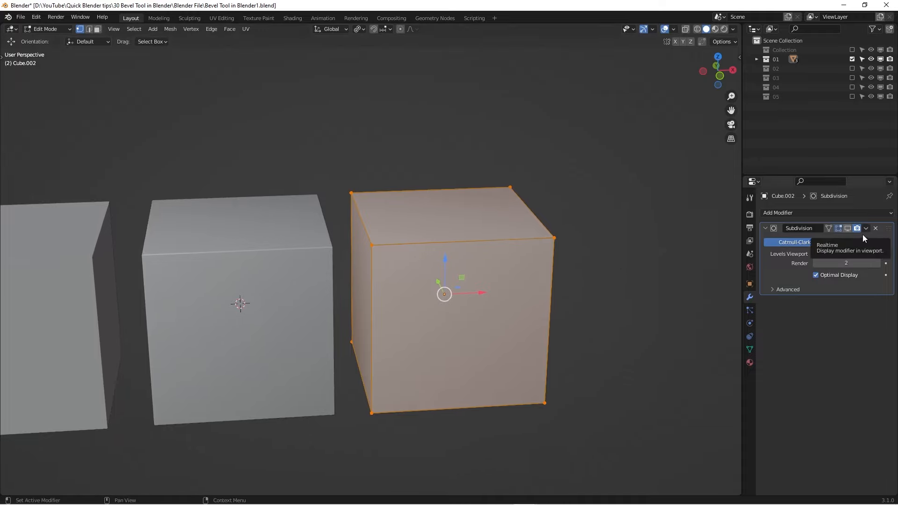
left_click(847, 227)
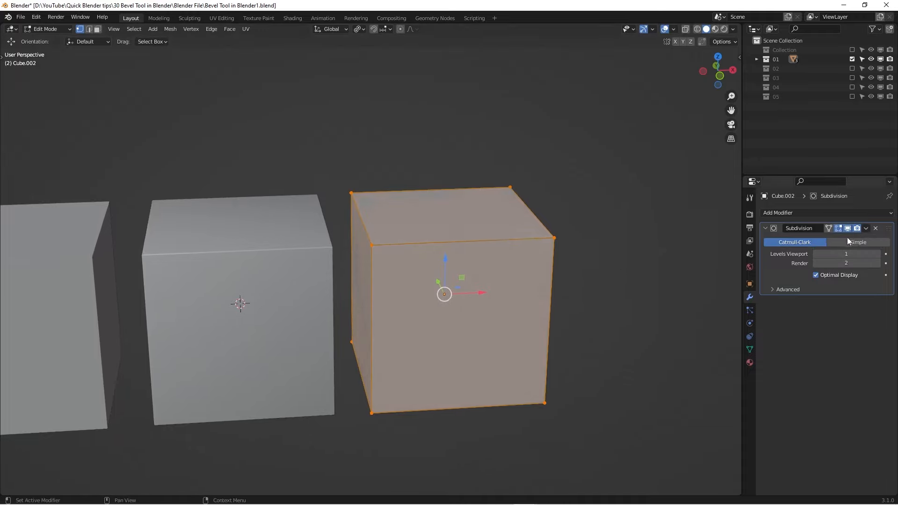
left_click(877, 254)
- Examine the support loops and smoothed corner of the rightmost cube up close in Object and Edit Mode
scroll(562, 255, "up", 5)
middle_click_drag(561, 254, 388, 189)
key("Tab")
scroll(389, 188, "down", 3)
key("Tab")
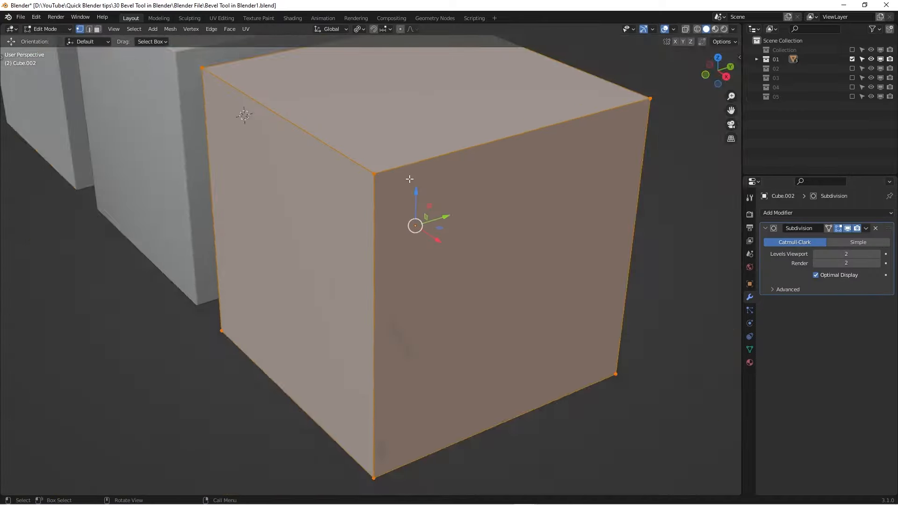
scroll(412, 187, "up", 5)
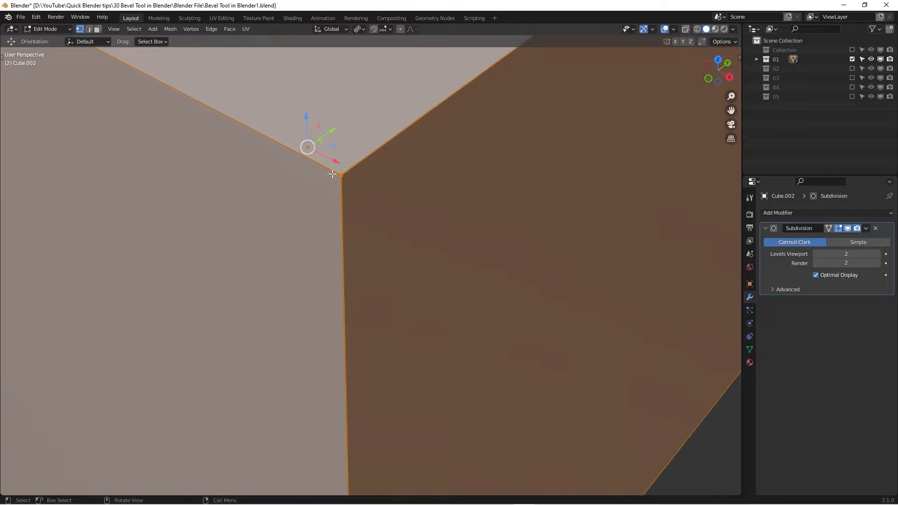
scroll(346, 175, "up", 6)
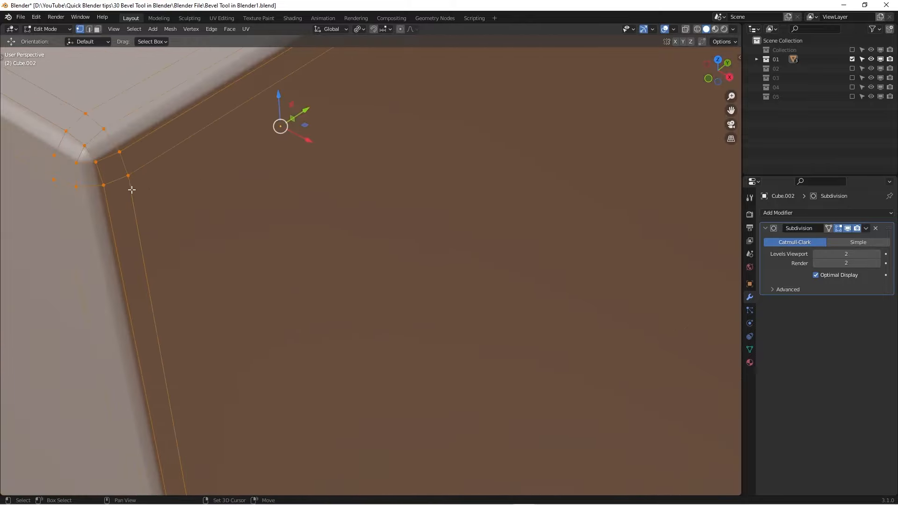
middle_click_drag(132, 190, 334, 172, "shift")
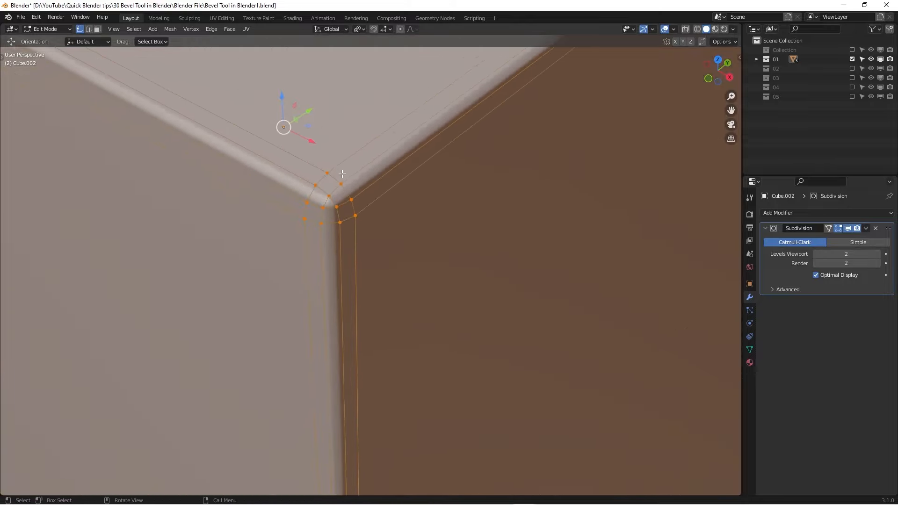
scroll(342, 173, "down", 5)
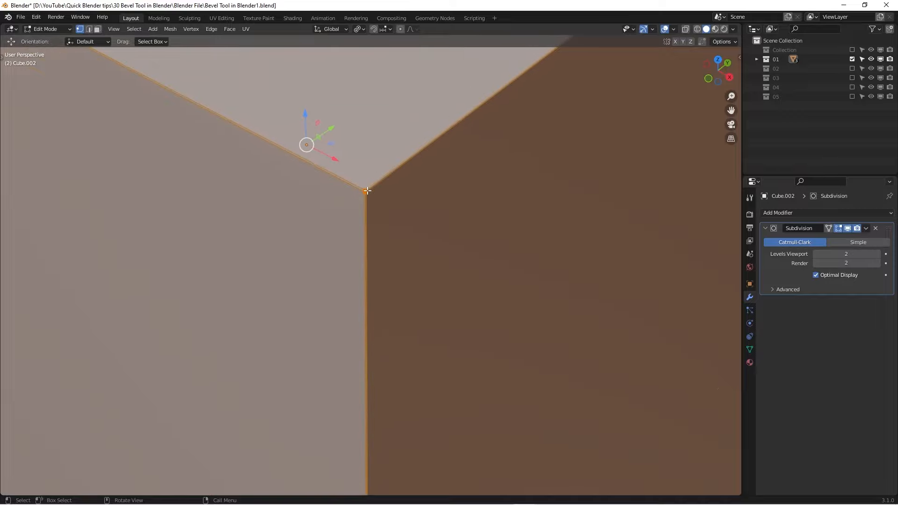
scroll(367, 191, "down", 6)
middle_click_drag(405, 278, 439, 247)
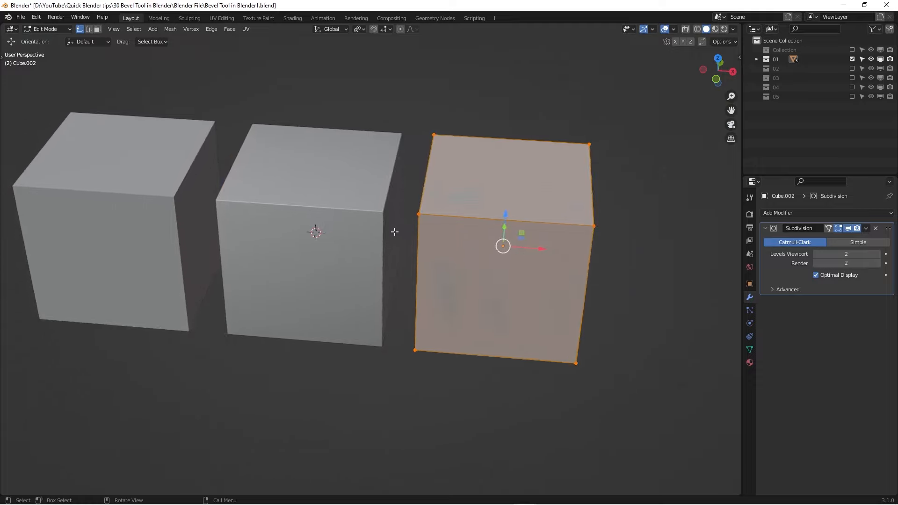
key("Tab")
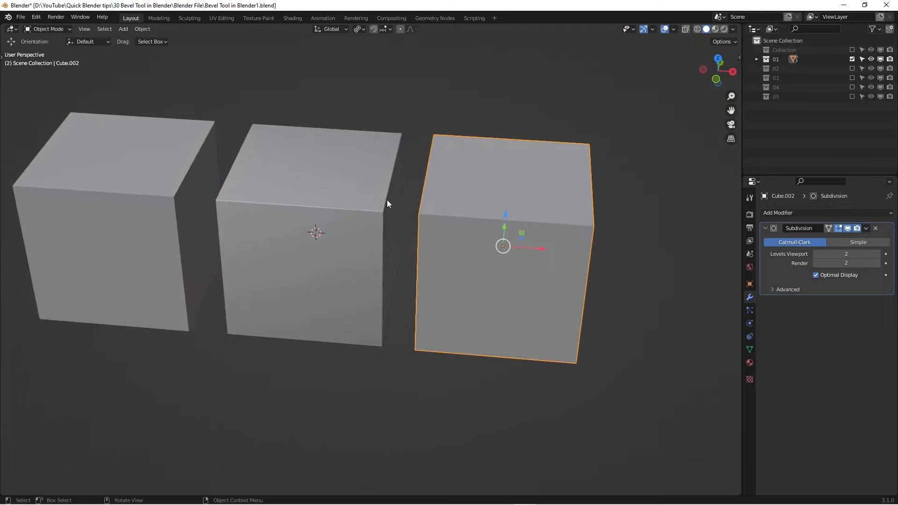
- Try beveling all edges of the leftmost cube with additional segments
left_click(167, 194)
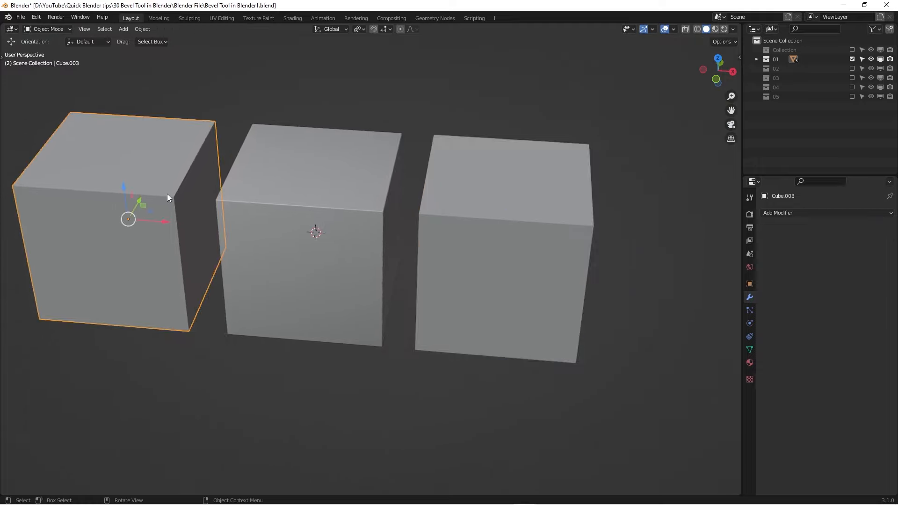
key("Tab")
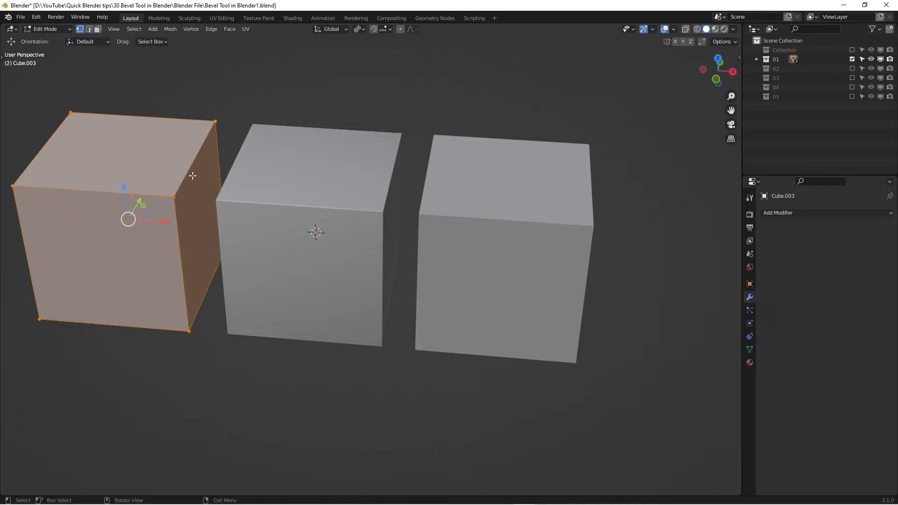
key("ctrl+b")
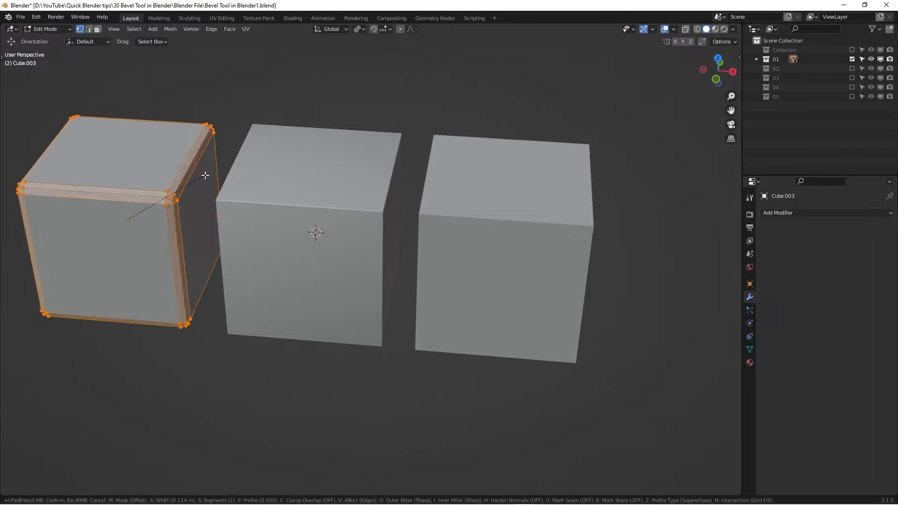
scroll(200, 176, "up", 2)
key("Escape")
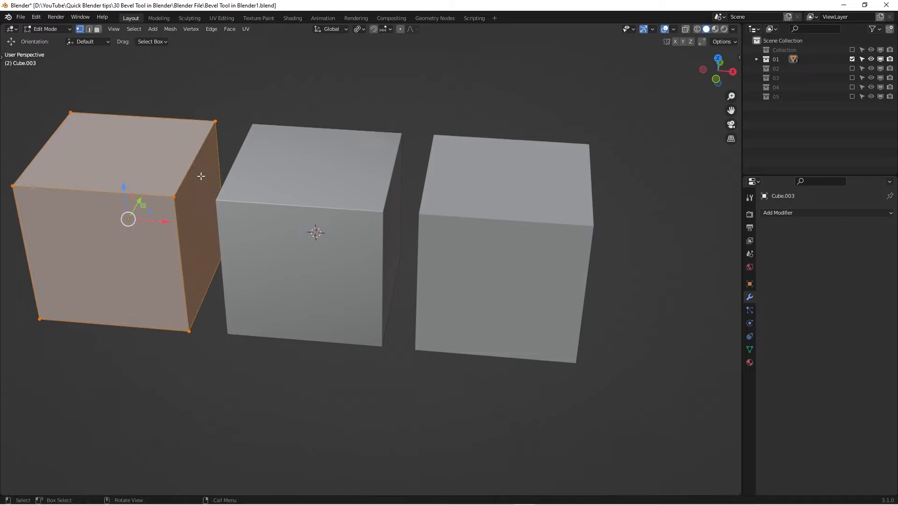
key("Tab")
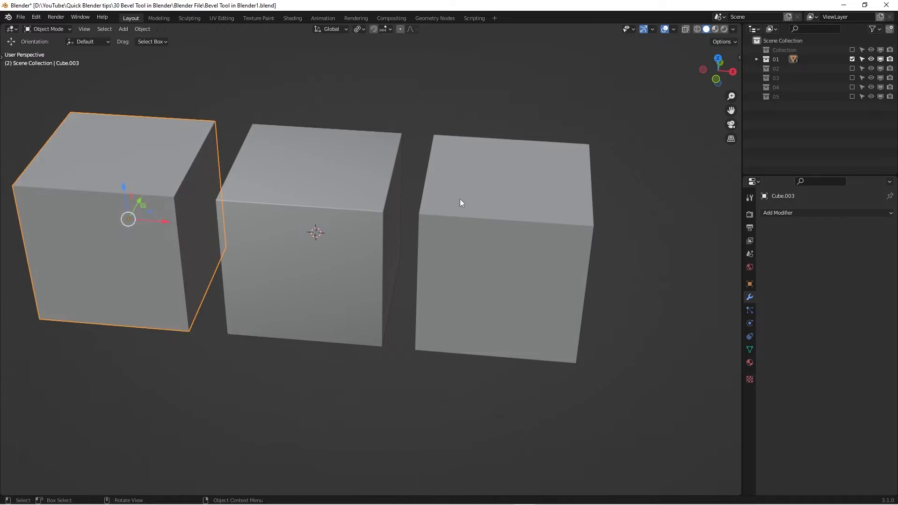
- Duplicate the leftmost cube and move the copy about 8 m along X, past the rightmost cube
left_click(471, 200)
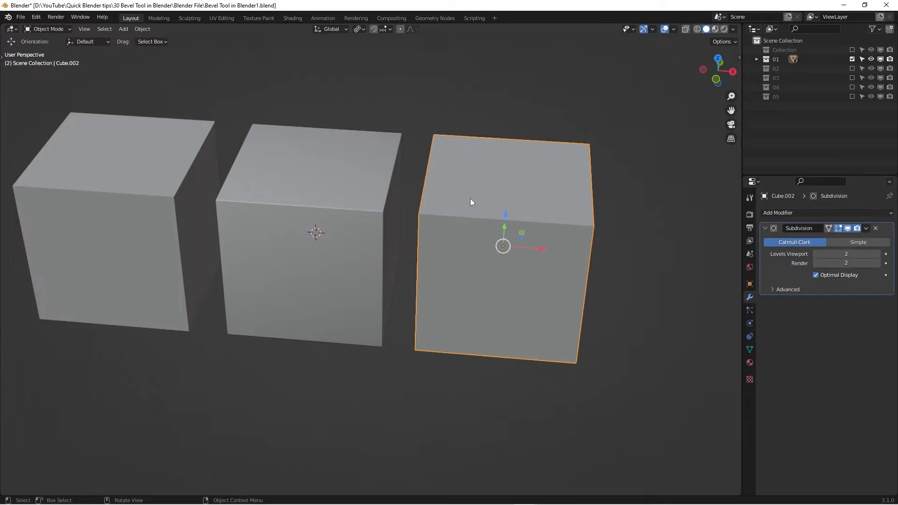
middle_click_drag(470, 215, 459, 233, "shift")
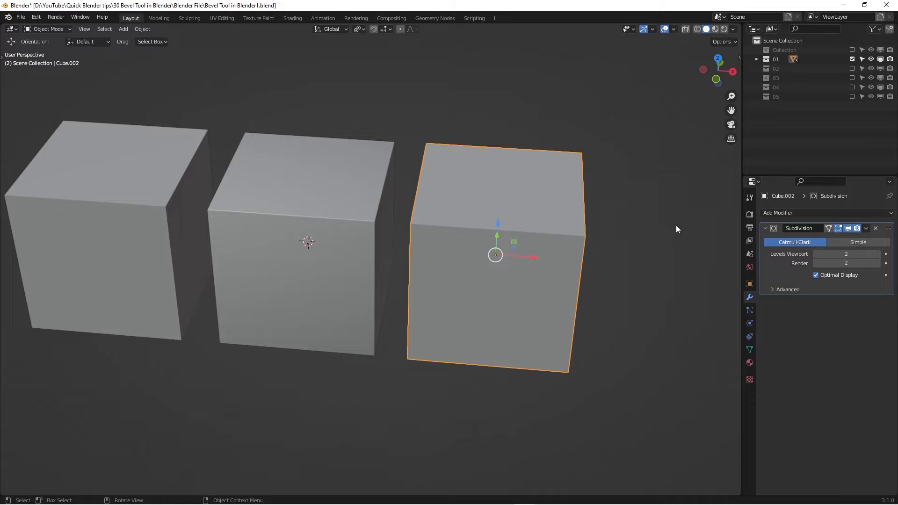
middle_click_drag(675, 226, 281, 225, "shift")
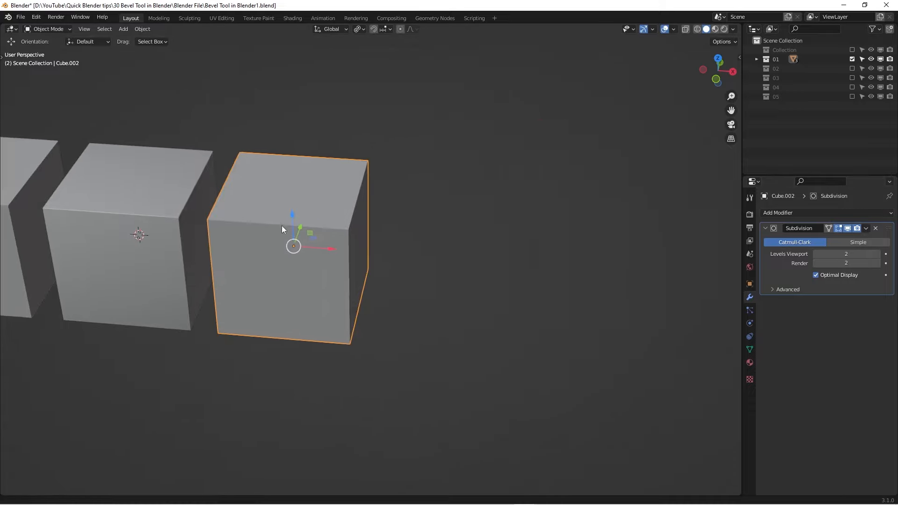
scroll(282, 225, "down", 3)
left_click(191, 194)
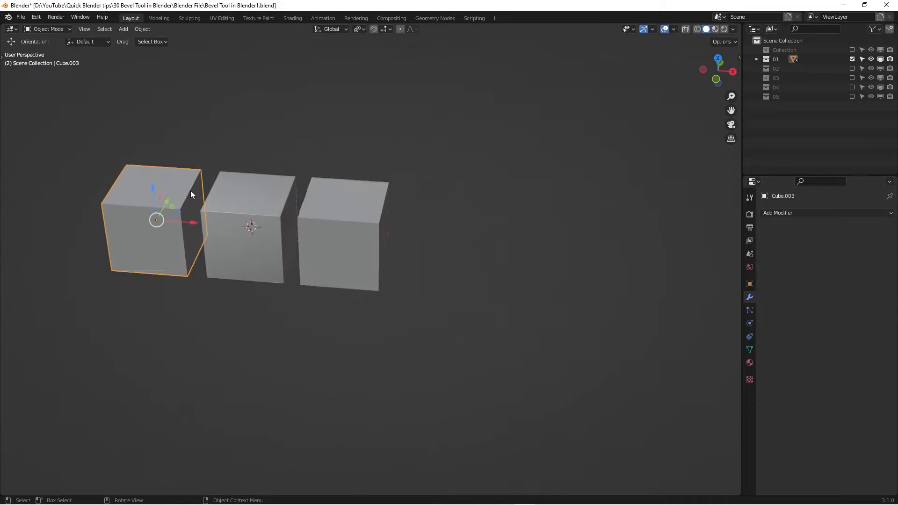
key("shift+d")
right_click(224, 200)
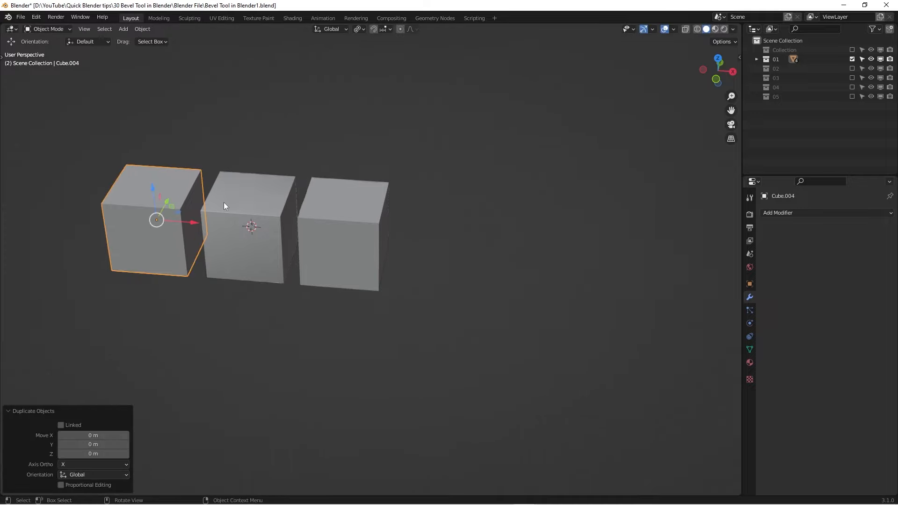
key("g")
key("x")
left_click(512, 250)
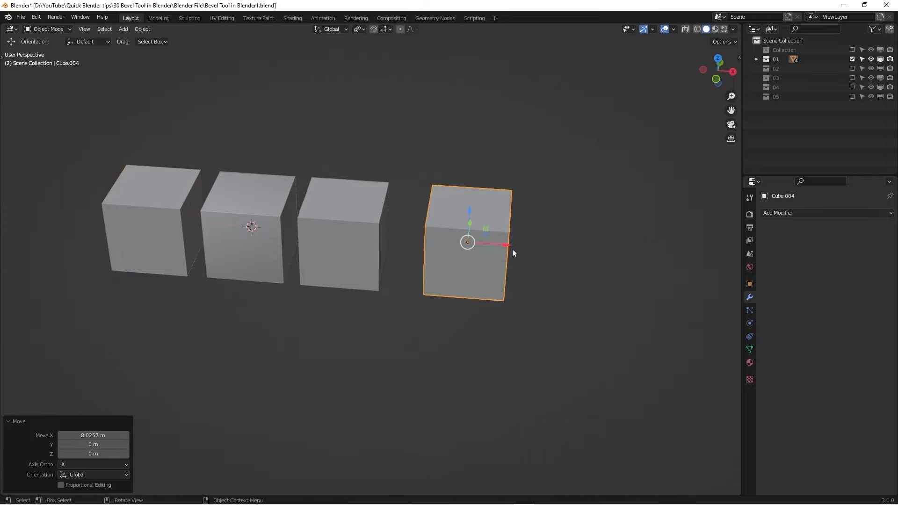
- Add a level 2 Subdivision modifier to the duplicated cube
key("ctrl+2")
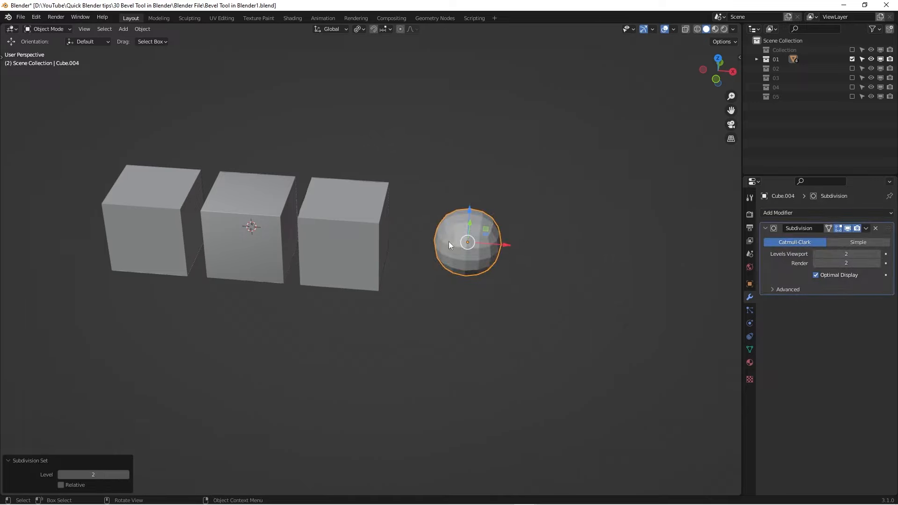
scroll(463, 236, "up", 2)
scroll(462, 227, "up", 2)
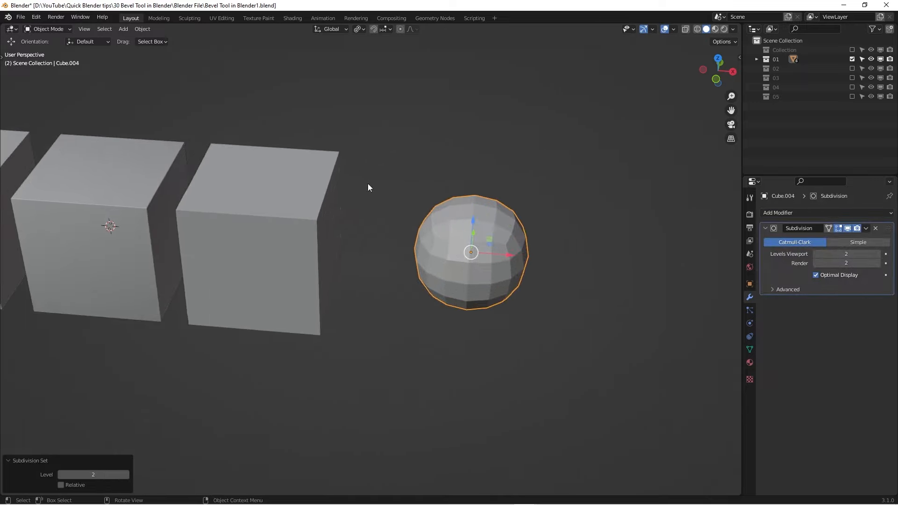
scroll(451, 210, "down", 5)
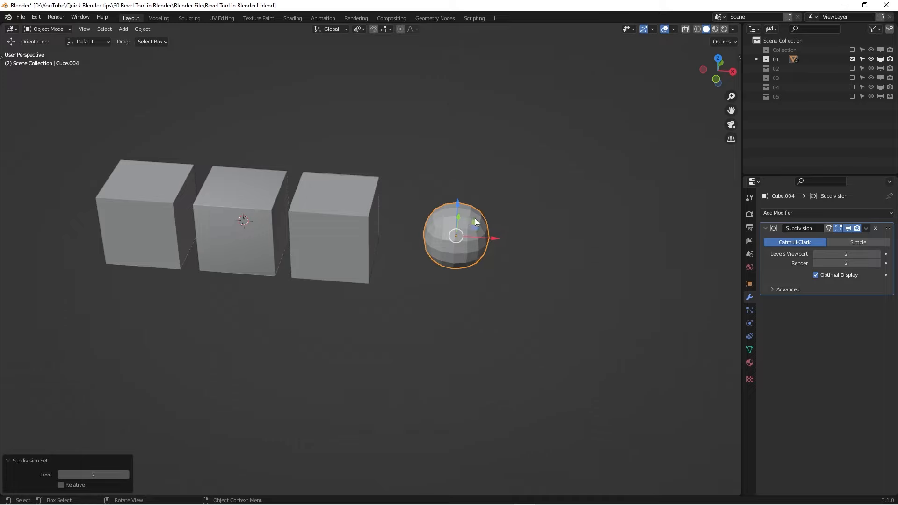
- Try beveling all edges of the duplicated subdivided cube with a single segment, and inspect the result in Object Mode
key("Tab")
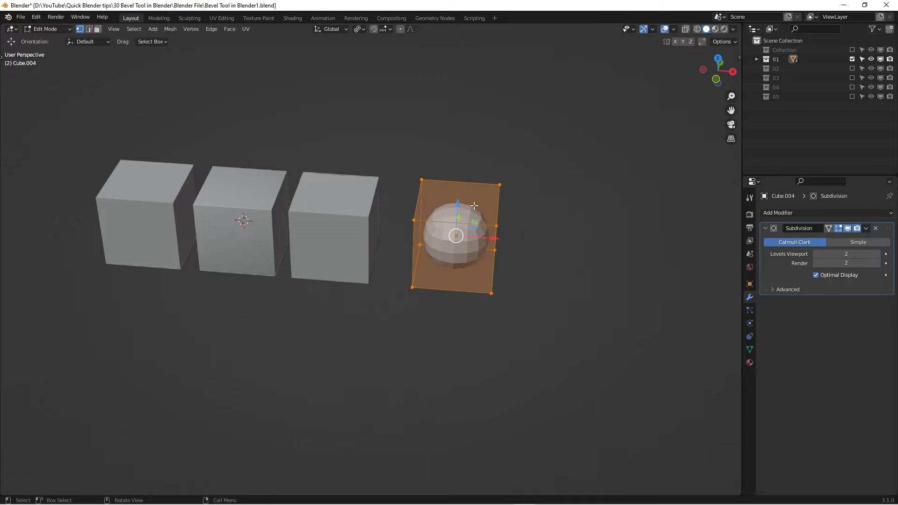
middle_click_drag(483, 202, 490, 202)
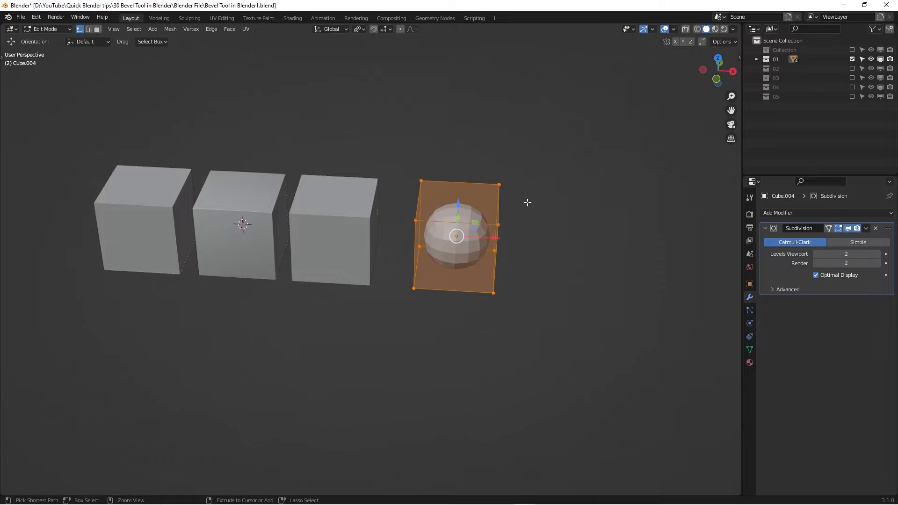
key("ctrl+b")
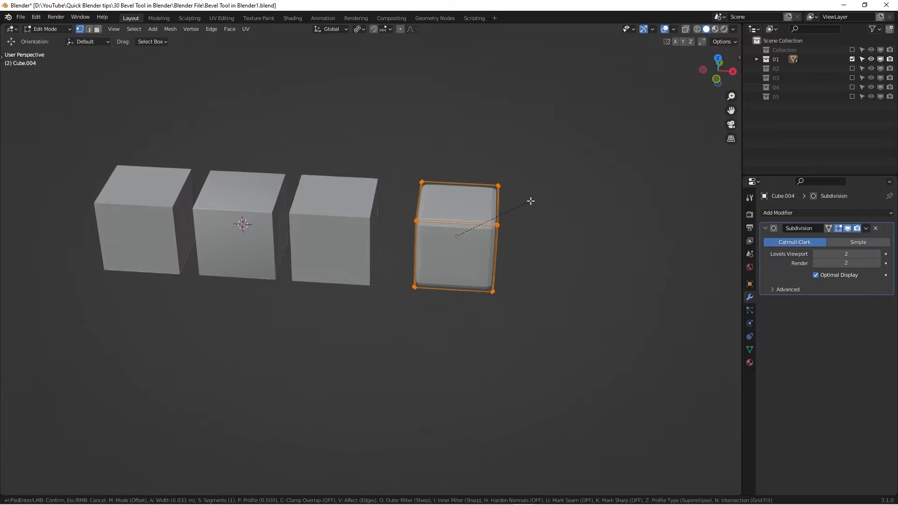
left_click(531, 200)
key("Tab")
scroll(502, 209, "up", 5)
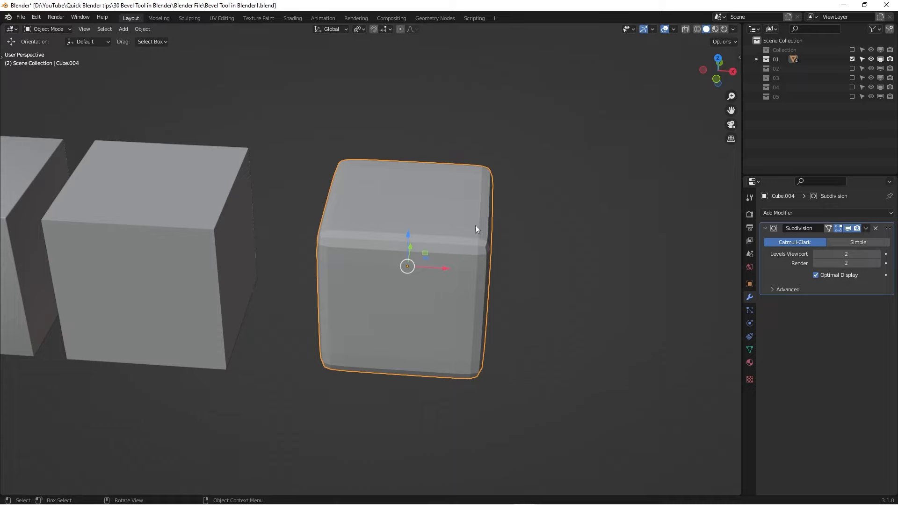
middle_click_drag(475, 225, 456, 200)
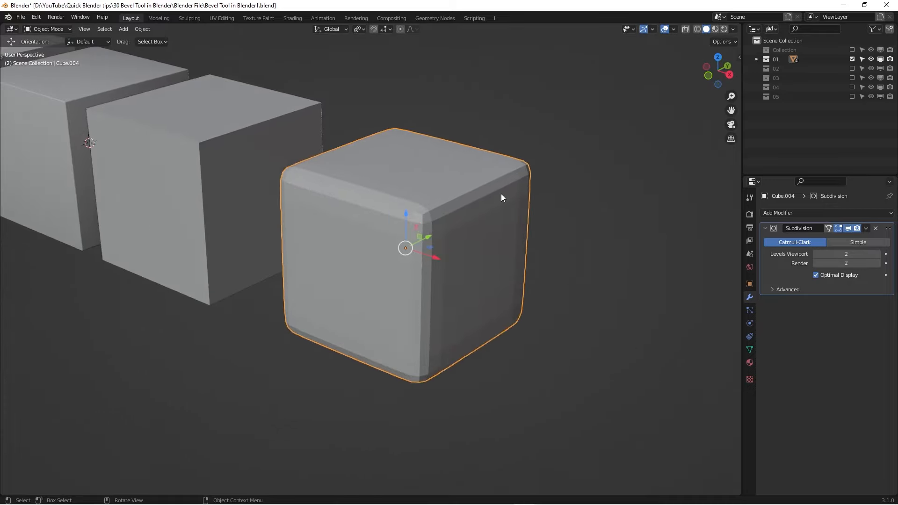
scroll(501, 194, "down", 2)
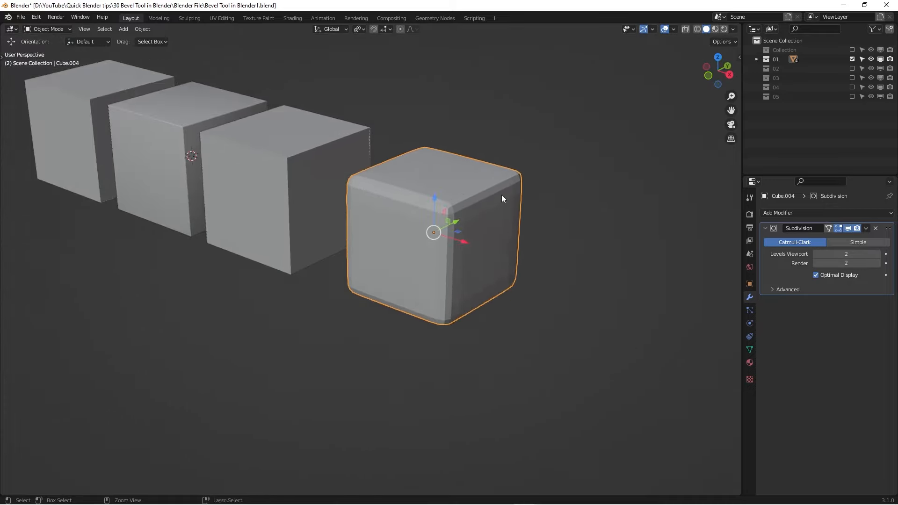
key("Tab")
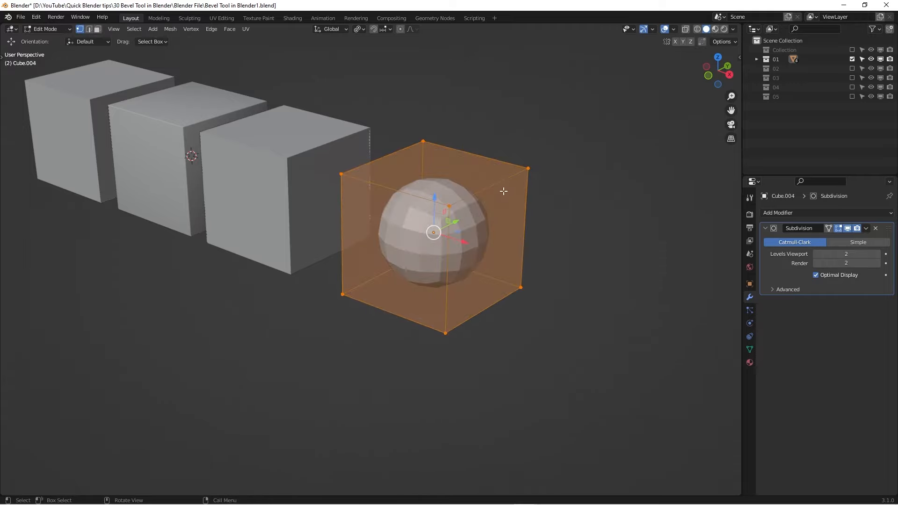
key("Tab")
- Bevel all edges of the duplicated subdivided cube with 2 segments and a width of 0.0145 m
key("KP_1")
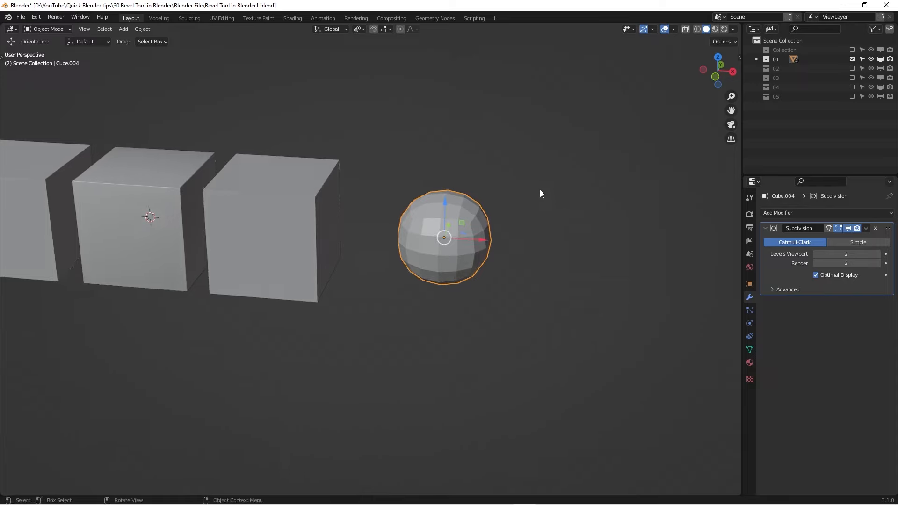
scroll(510, 220, "down", 3)
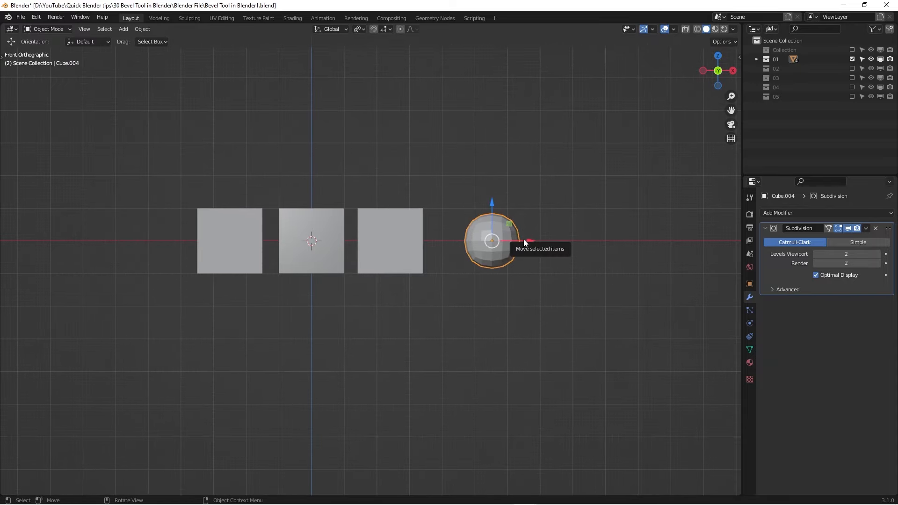
middle_click_drag(523, 239, 354, 275)
scroll(394, 206, "up", 4)
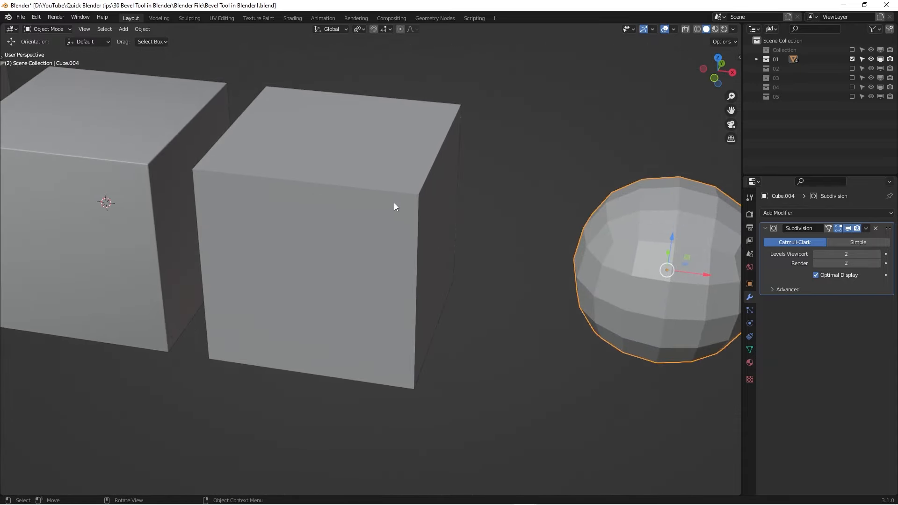
key("Tab")
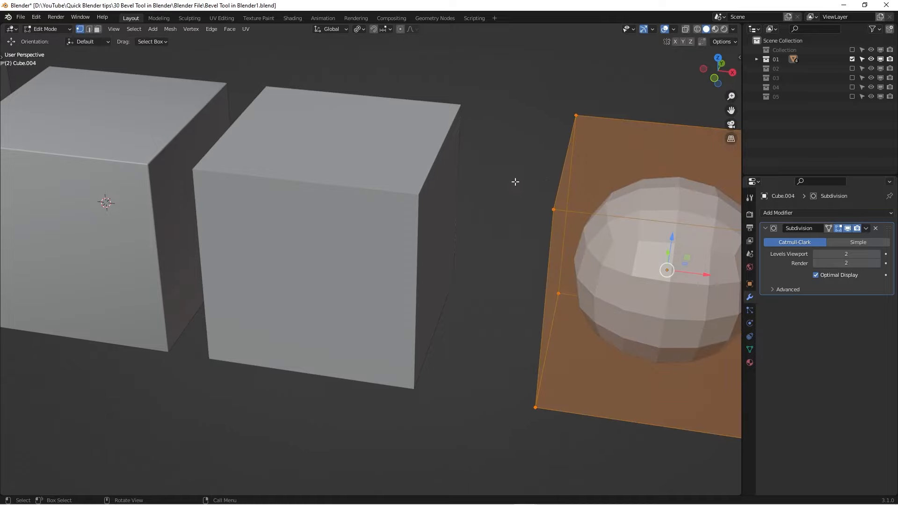
middle_click_drag(558, 187, 435, 202, "shift")
scroll(633, 214, "up", 2)
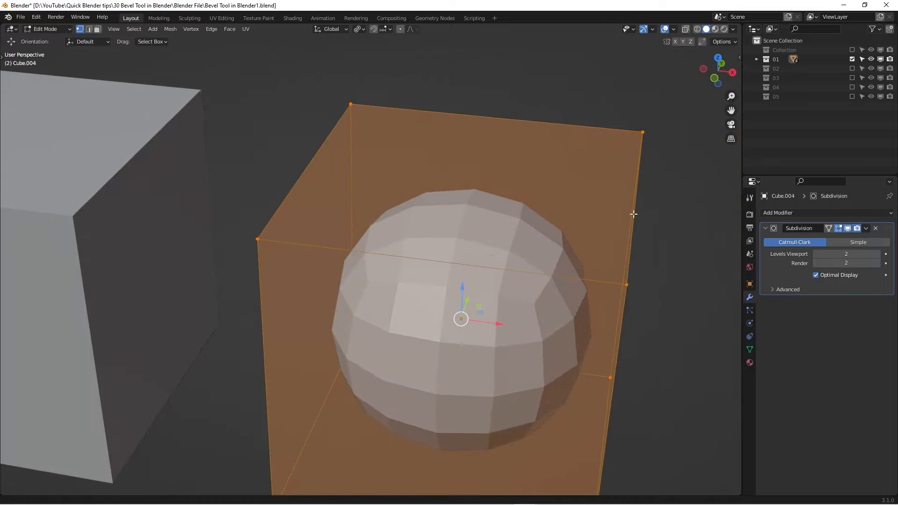
middle_click_drag(633, 215, 501, 227, "shift")
scroll(501, 227, "up", 2)
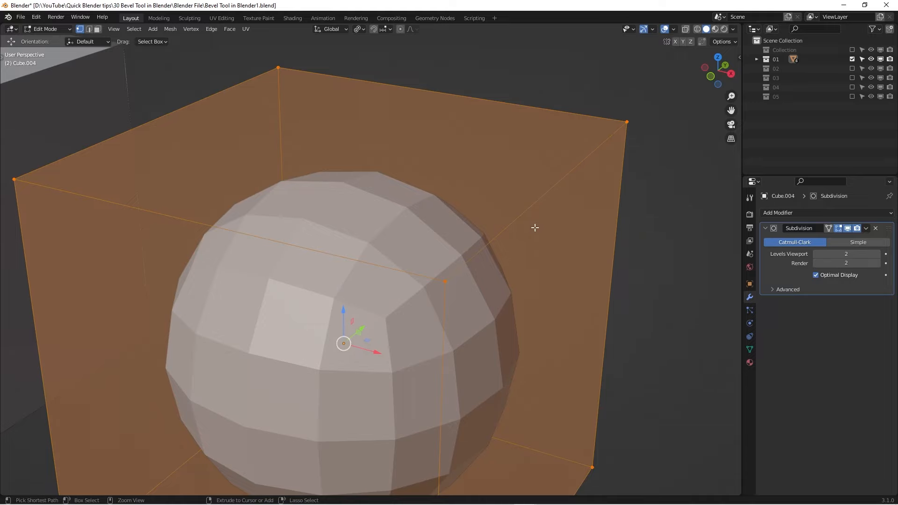
key("ctrl+b")
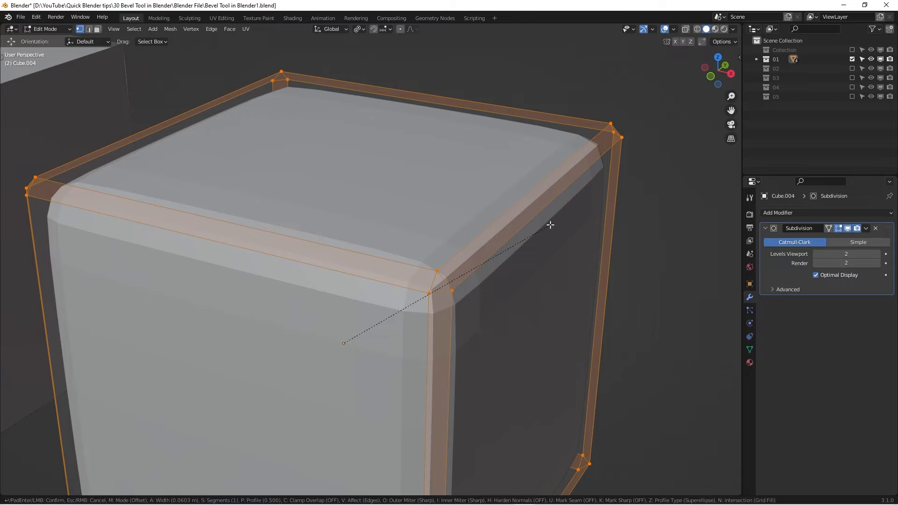
scroll(550, 225, "up", 1)
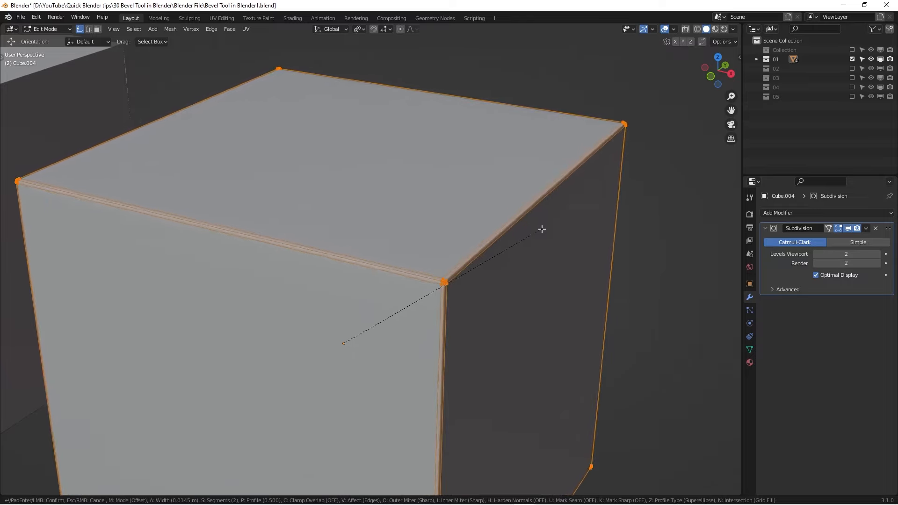
left_click(542, 229)
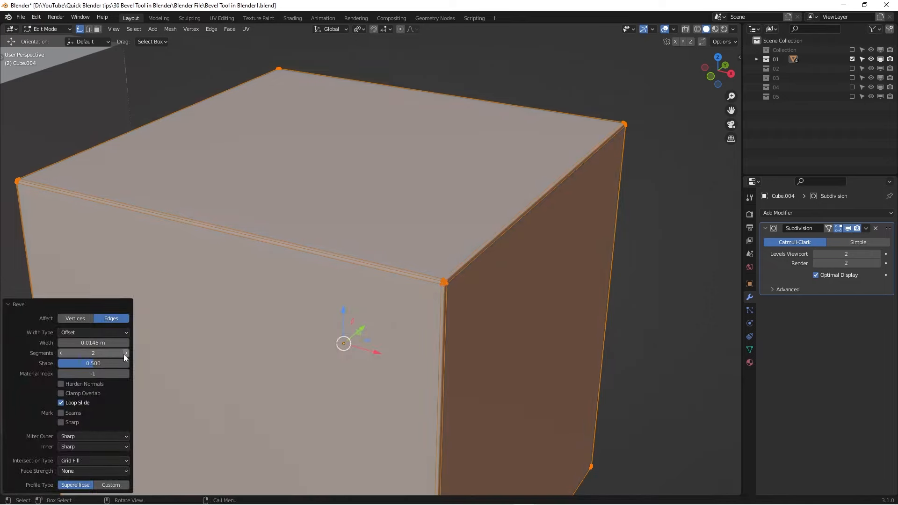
- Examine the two-segment beveled corner up close in Edit and Object Mode, and compare the cube with the other three
scroll(447, 282, "up", 5)
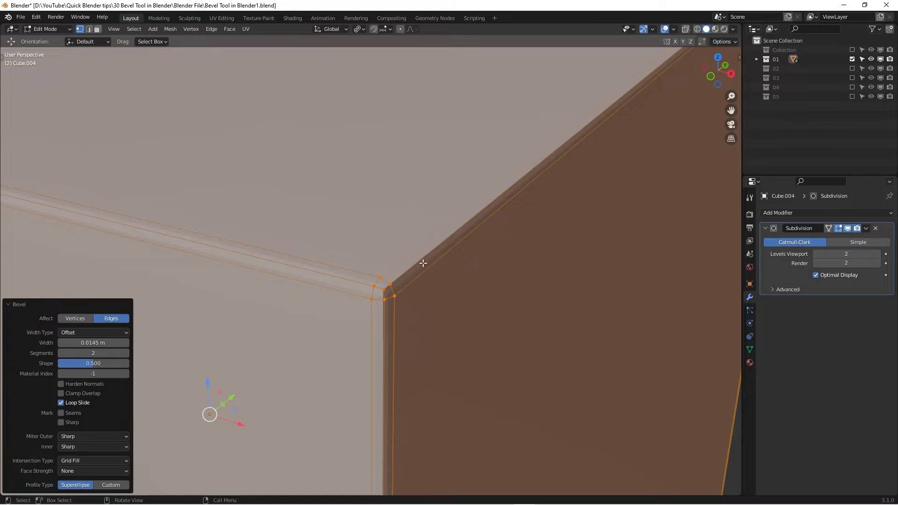
scroll(421, 259, "down", 2)
key("Tab")
scroll(431, 256, "down", 2)
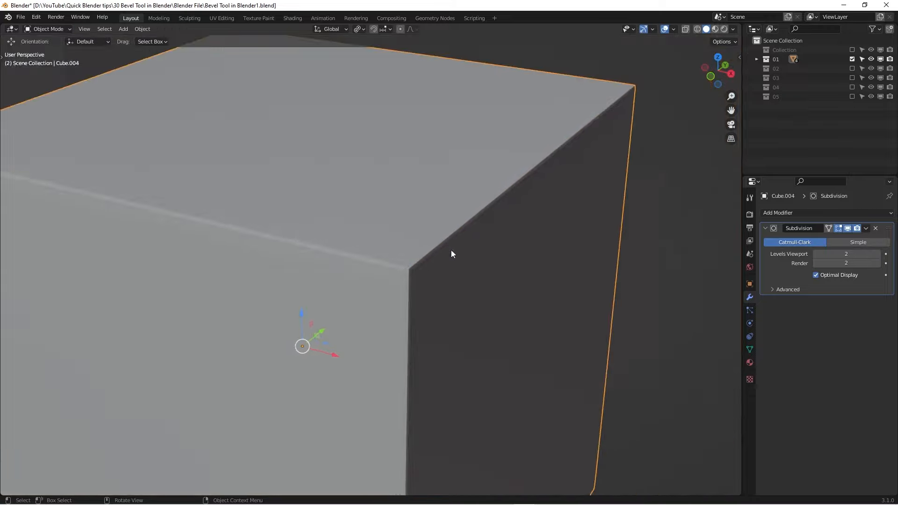
scroll(327, 262, "down", 3)
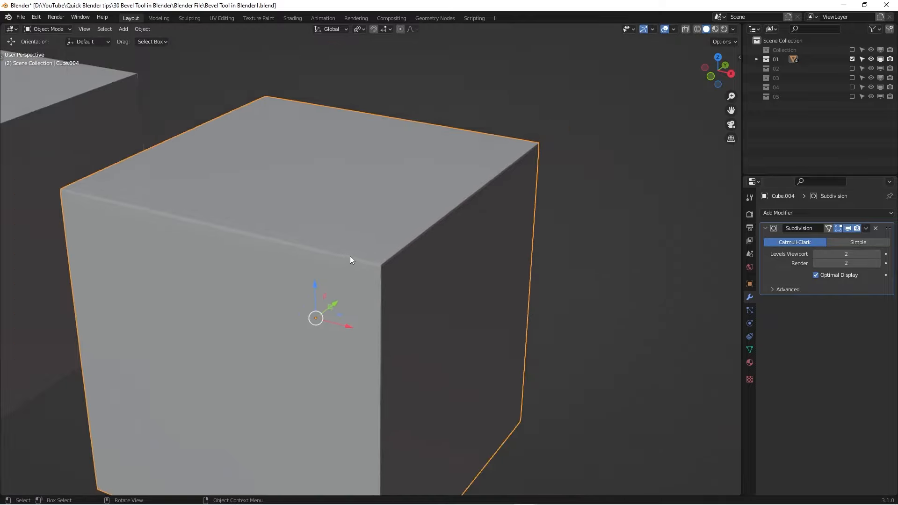
middle_click_drag(351, 257, 496, 249)
scroll(427, 223, "down", 1)
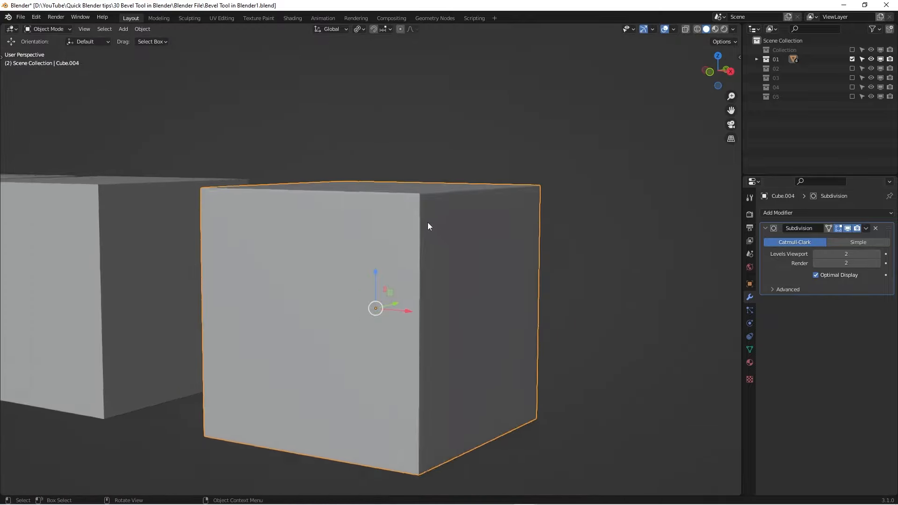
middle_click_drag(428, 223, 449, 240)
scroll(420, 237, "down", 3)
middle_click_drag(381, 243, 469, 244, "shift")
scroll(465, 241, "down", 2)
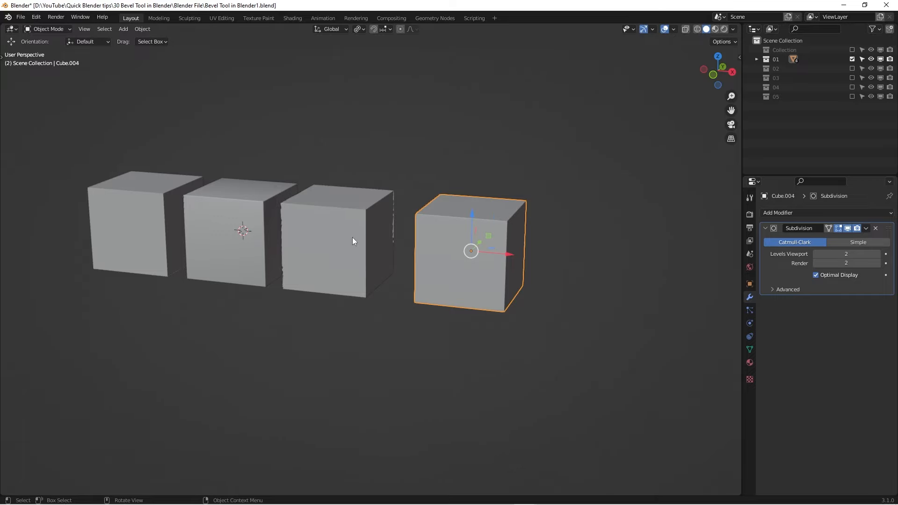
- Exclude collection 01 from the view layer and enable collection 02 instead
key("KP_1")
scroll(357, 237, "down", 3)
middle_click_drag(364, 237, 428, 237, "shift")
scroll(526, 237, "up", 3)
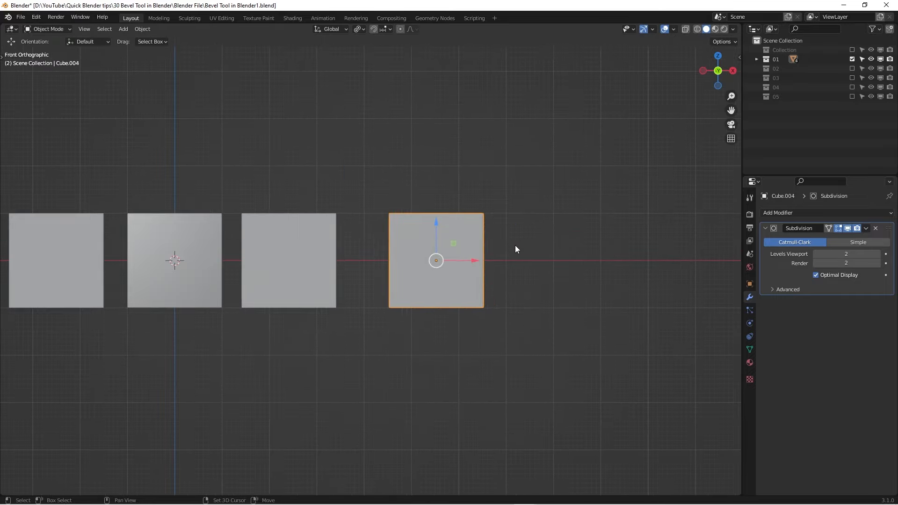
middle_click_drag(514, 245, 524, 252, "shift")
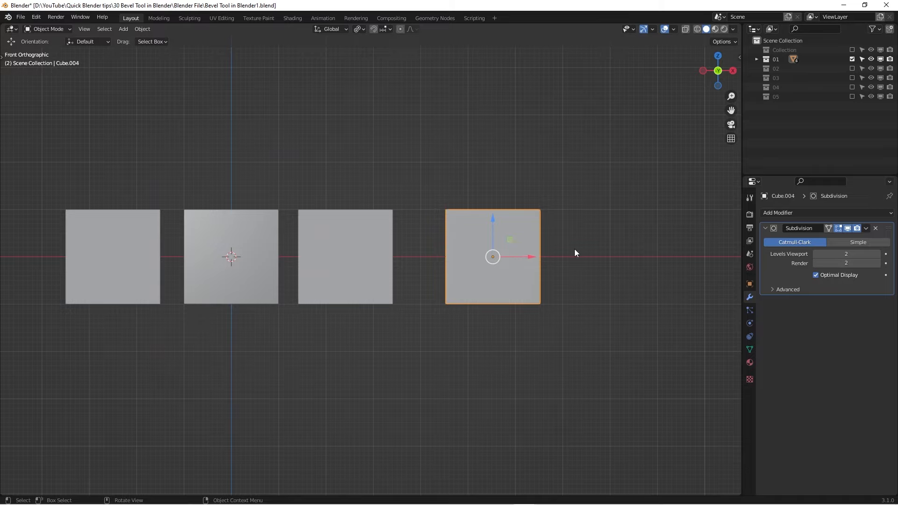
scroll(568, 228, "down", 1)
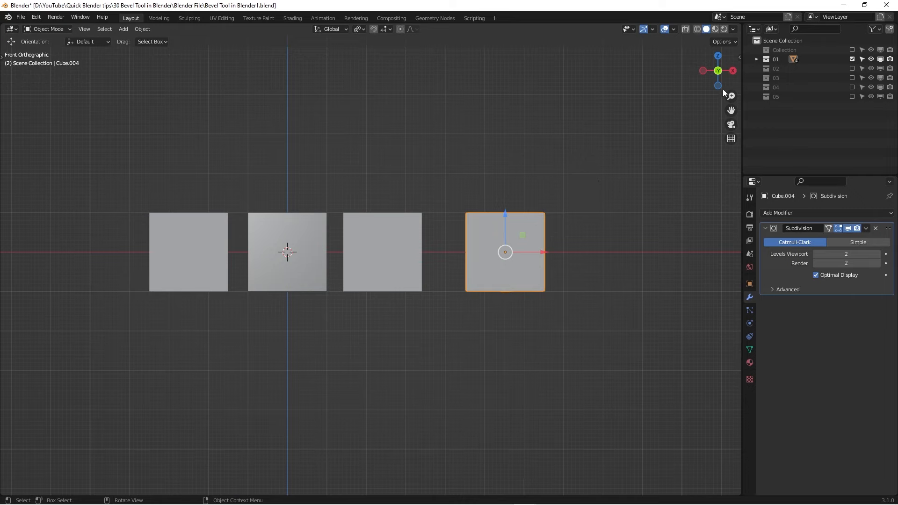
left_click(852, 59)
left_click(851, 69)
- Replace the existing plane in collection 02 with a new plane at the origin, seen in top view
scroll(386, 277, "up", 3)
middle_click_drag(300, 246, 464, 242, "shift")
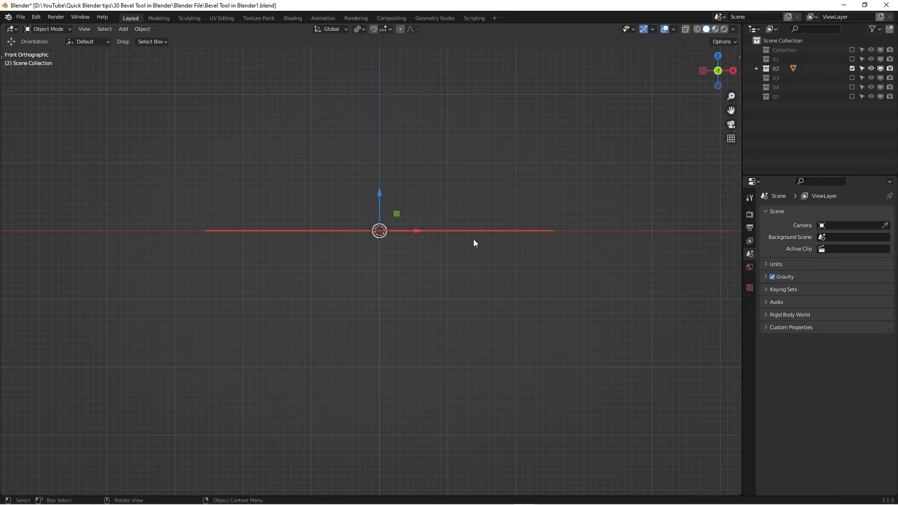
key("KP_7")
scroll(473, 234, "down", 3)
middle_click_drag(442, 250, 280, 274, "shift")
scroll(281, 278, "down", 3)
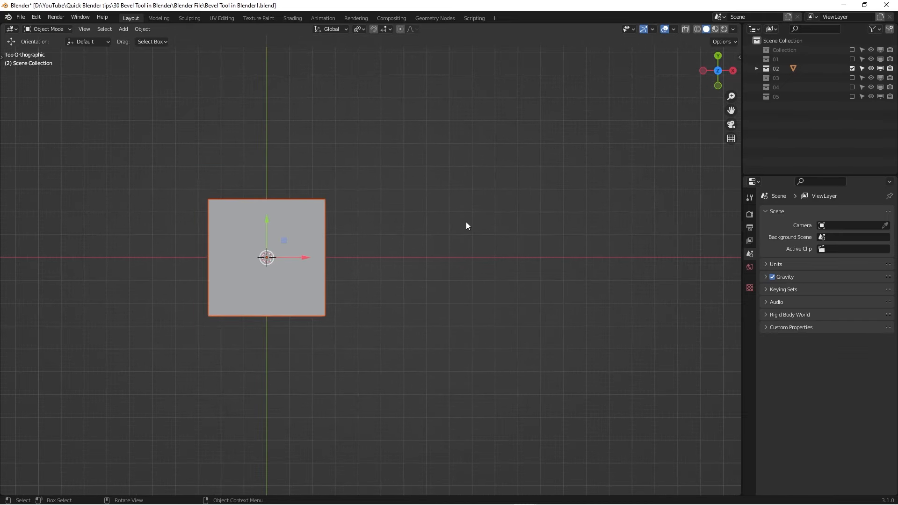
left_click(433, 234)
left_click(267, 228)
key("Tab")
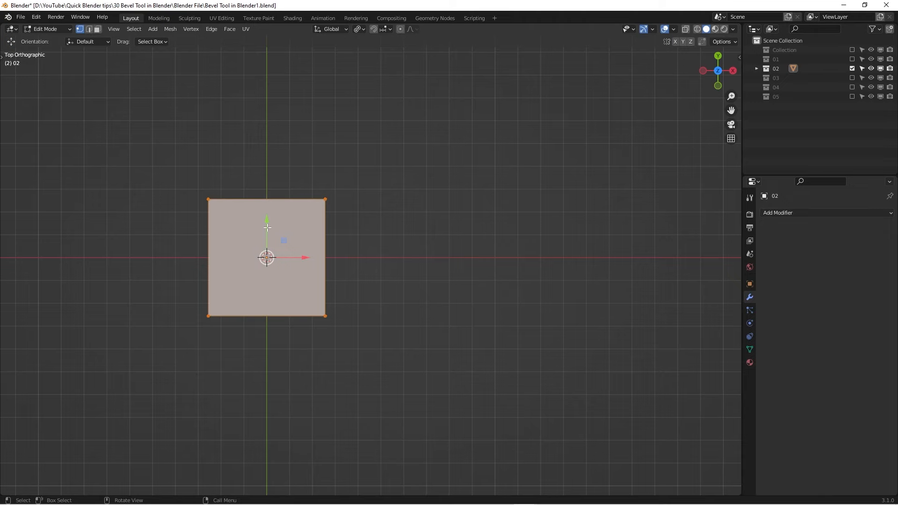
scroll(267, 231, "up", 3)
middle_click_drag(267, 231, 341, 213)
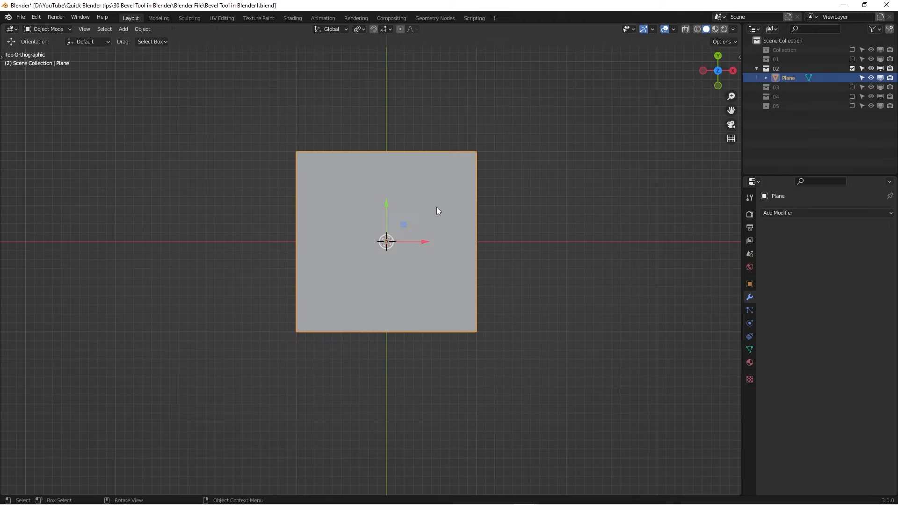
- Bevel the plane's four corner vertices with 2 segments and a width of 0.172 m
key("Tab")
left_click_drag(249, 142, 529, 362)
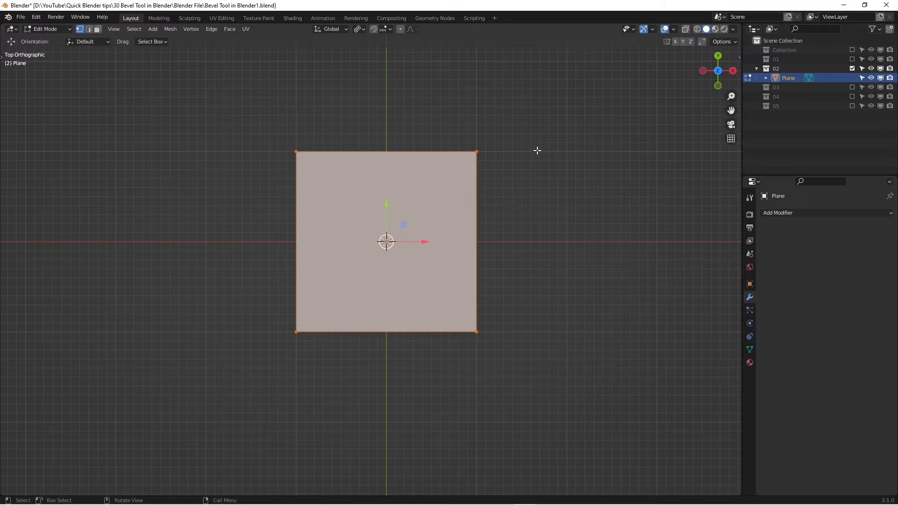
key("ctrl+b")
key("v")
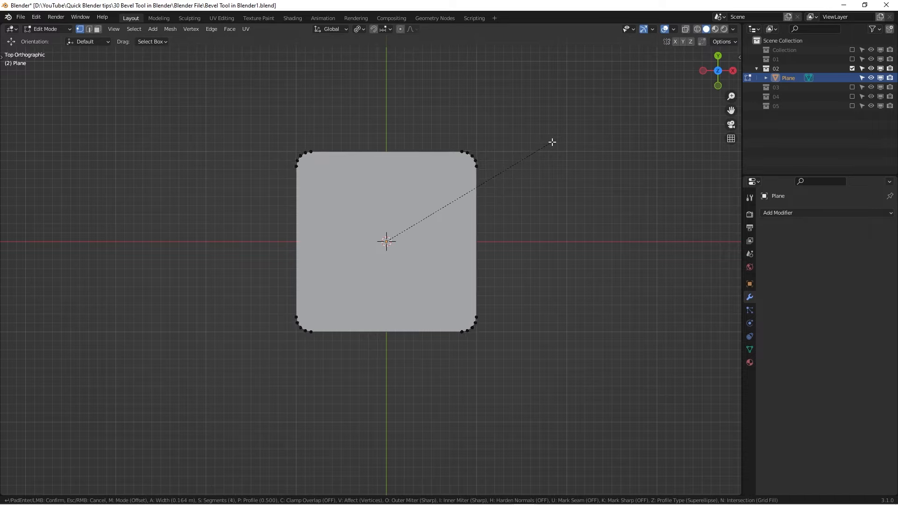
scroll(554, 142, "down", 1)
left_click(554, 147)
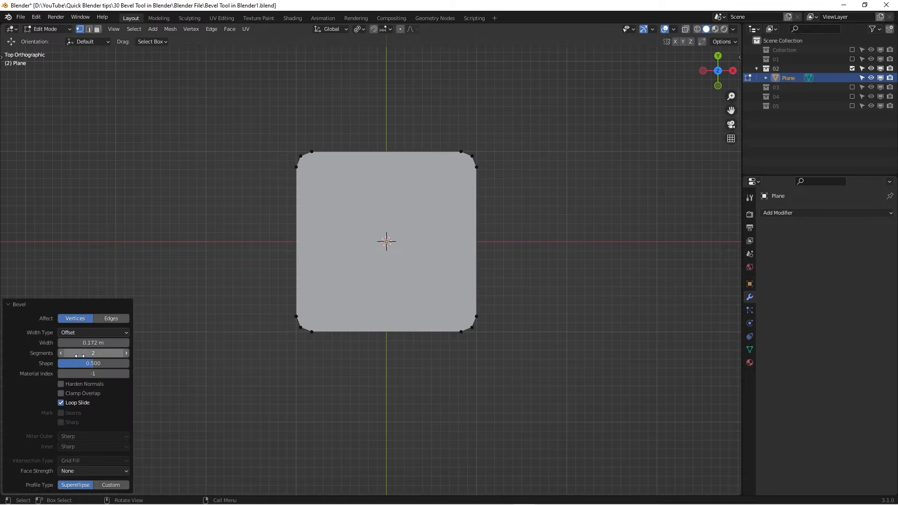
- Connect the outermost bevel vertices across the plane with horizontal edges just inside its upper and lower rounded corners
scroll(296, 165, "up", 2)
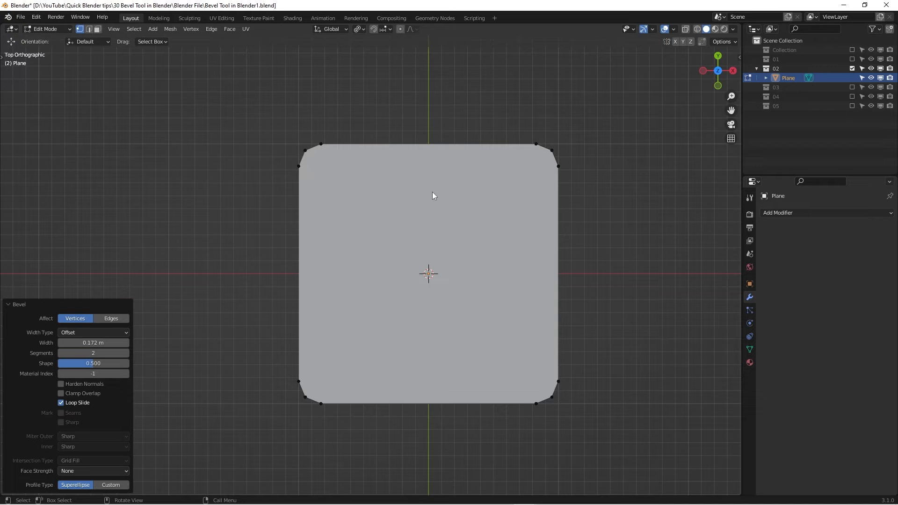
scroll(432, 192, "down", 1)
middle_click_drag(393, 212, 339, 219, "shift")
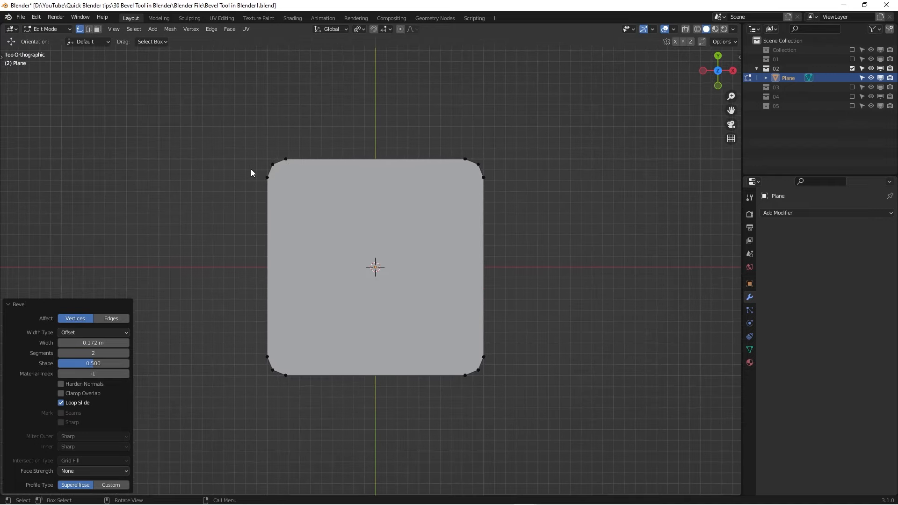
left_click_drag(251, 169, 477, 200)
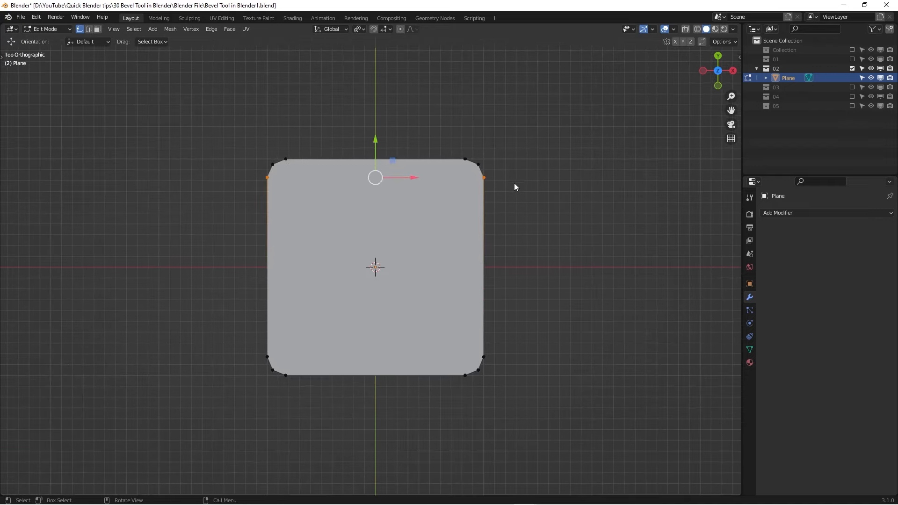
key("j")
left_click_drag(233, 333, 495, 361)
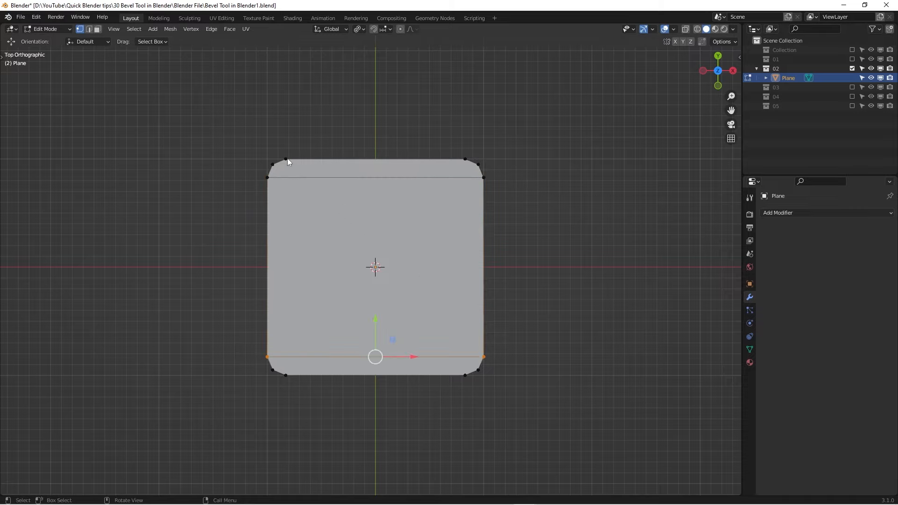
- Connect the outermost bevel vertices down the plane with two vertical edges just inside its left and right rounded corners
left_click_drag(279, 139, 326, 406)
key("j")
left_click_drag(460, 131, 467, 387)
key("j")
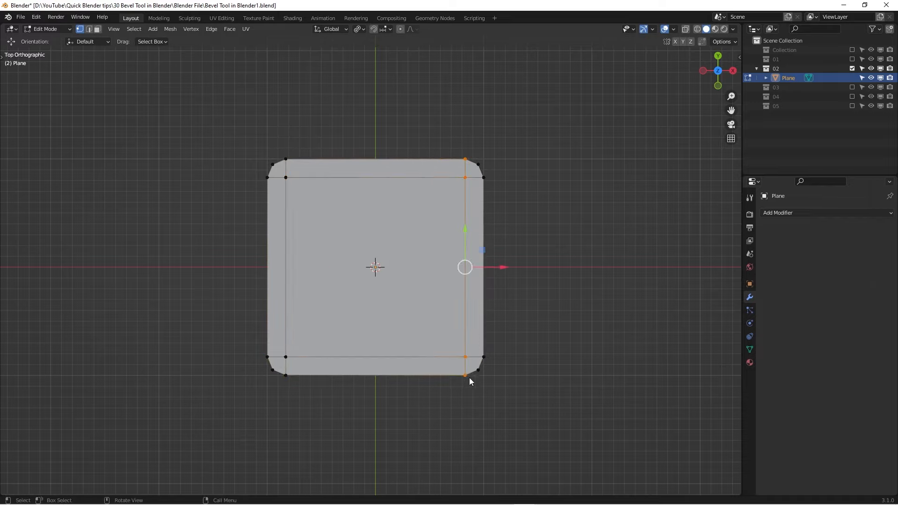
scroll(491, 181, "up", 3)
scroll(466, 163, "down", 4)
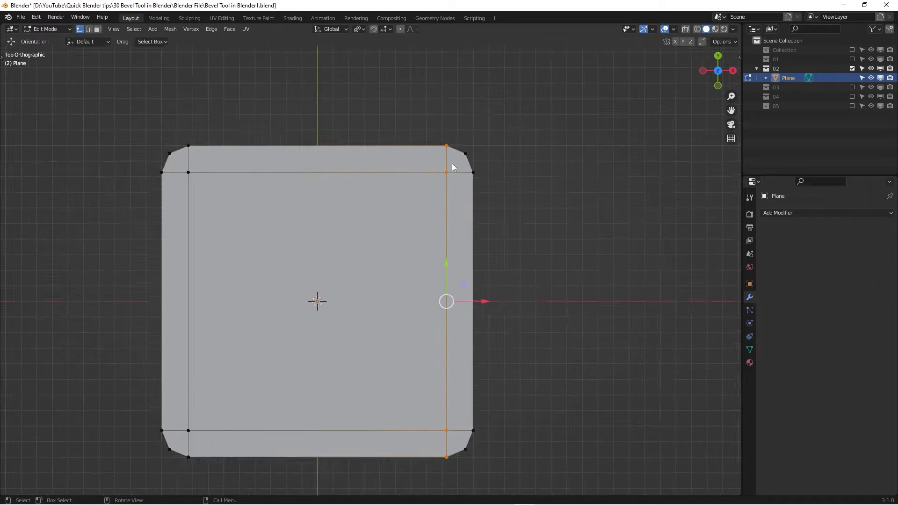
mouse_move(413, 212)
middle_mouse_down()
mouse_move(405, 214)
mouse_move(414, 197)
middle_mouse_up()
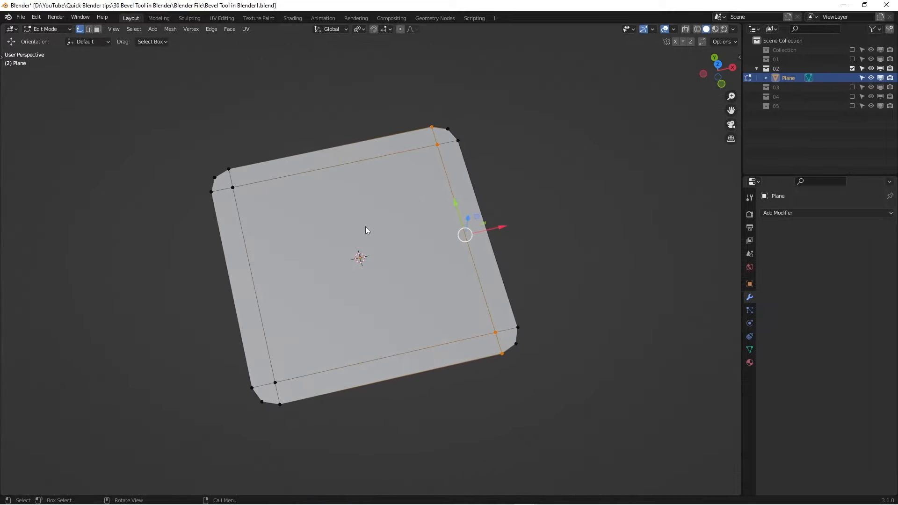
- Extrude the whole plane straight down along Z into a solid block with rounded corners, working from the front view
key("Tab")
key("Tab")
scroll(365, 226, "down", 1)
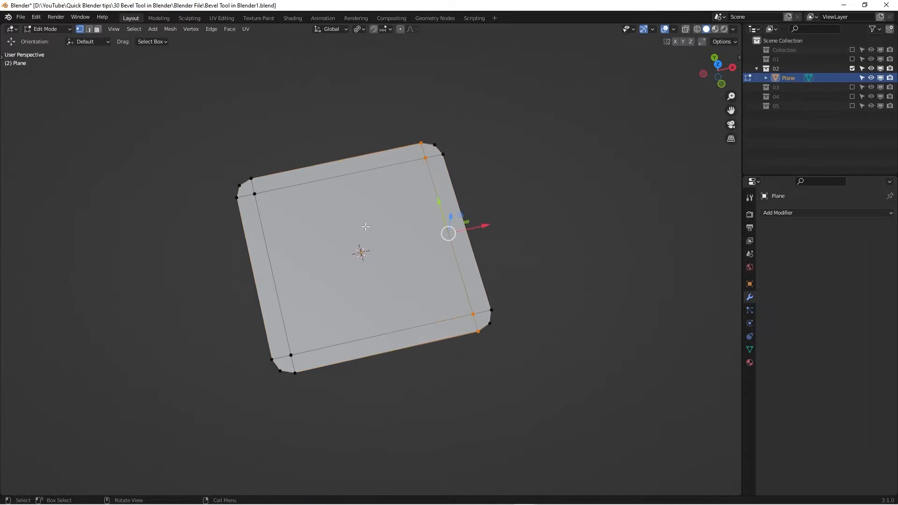
key("a")
key("KP_1")
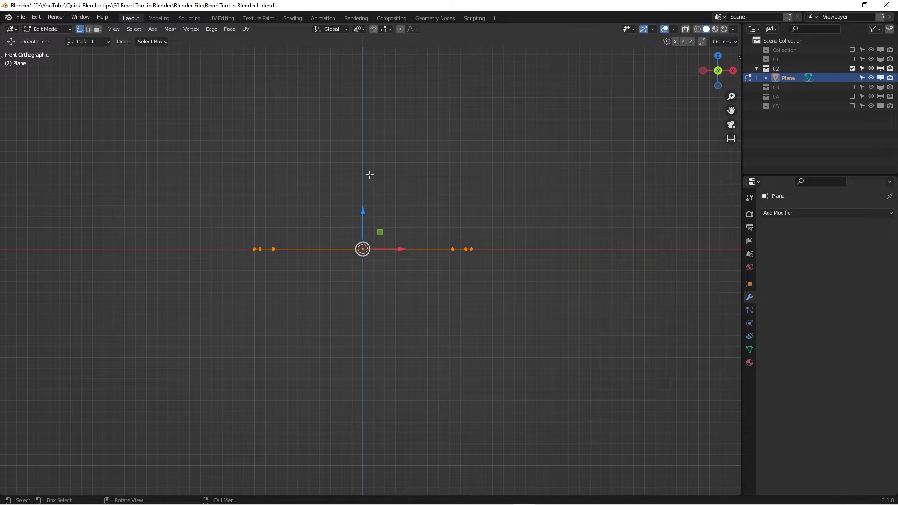
key("e")
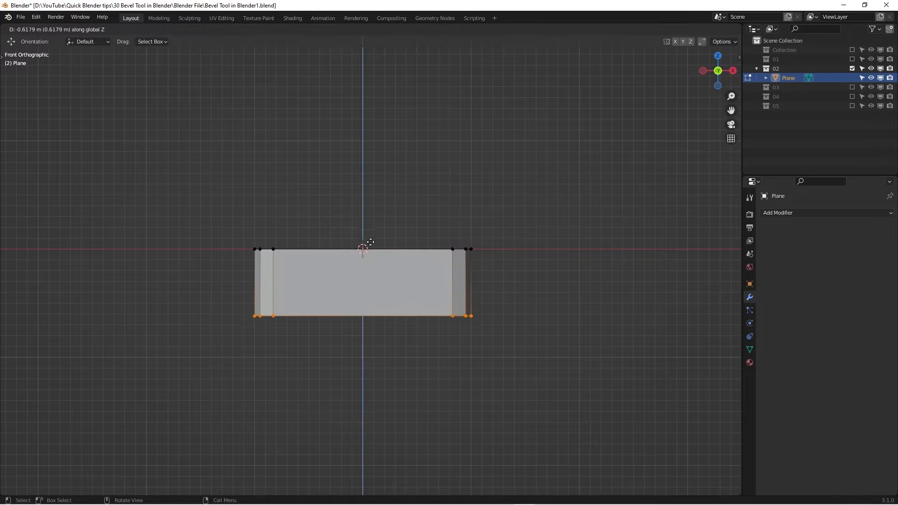
left_click(372, 284)
key("Tab")
middle_click_drag(371, 284, 391, 300)
scroll(430, 204, "up", 6)
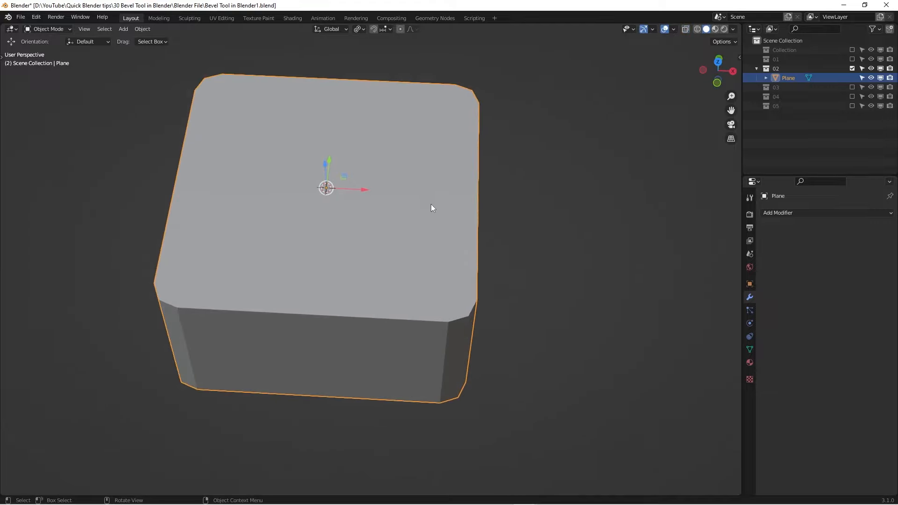
- Add 5 evenly spaced loop cuts parallel to the X axis across the block in top view
key("Tab")
middle_click_drag(459, 191, 449, 171)
key("KP_7")
middle_click_drag(342, 204, 371, 203, "shift")
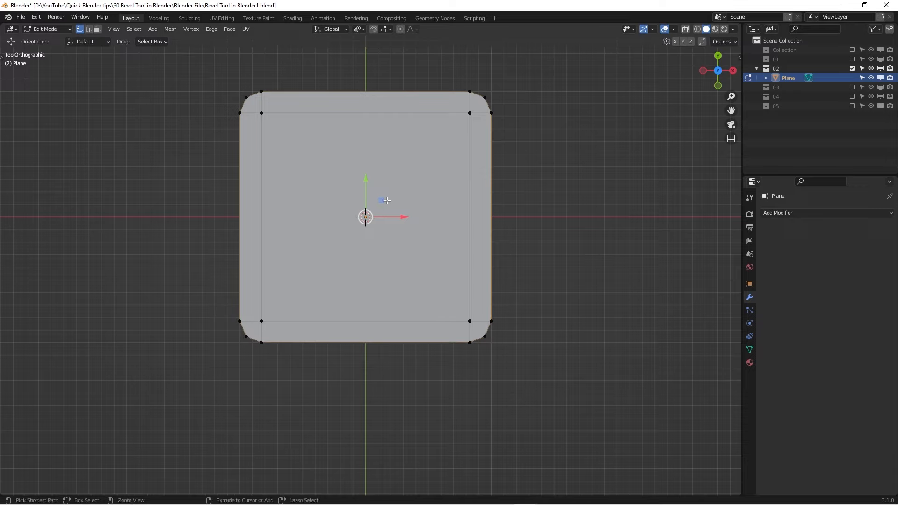
key("ctrl+r")
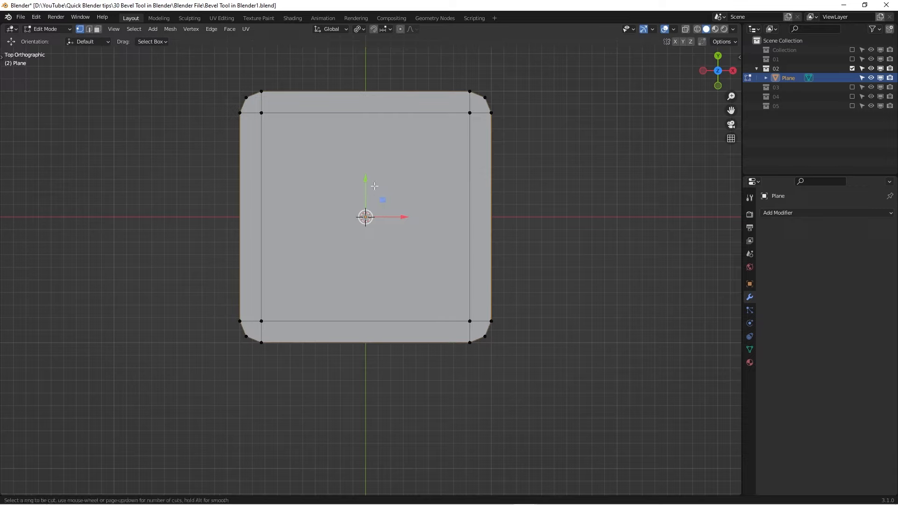
scroll(250, 210, "up", 4)
left_click(247, 211)
right_click(246, 210)
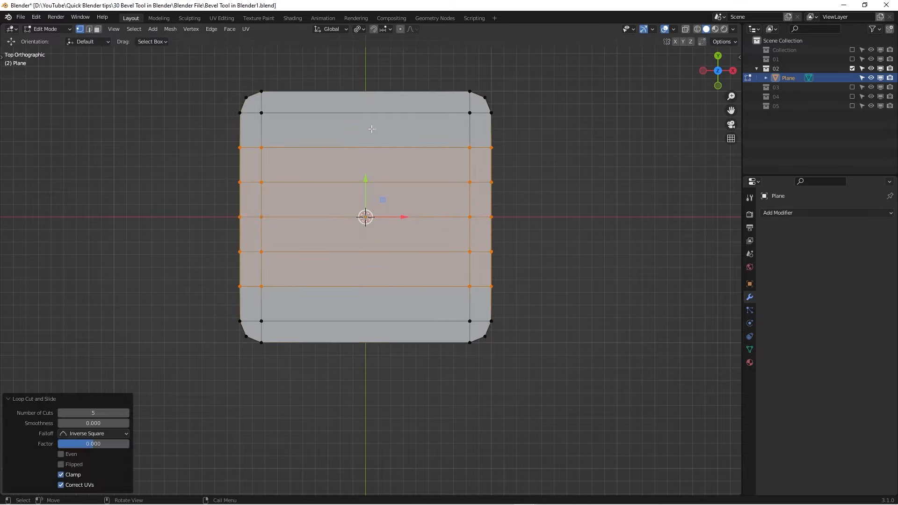
- Add 4 evenly spaced loop cuts parallel to the Y axis across the block
key("ctrl+r")
scroll(362, 108, "up", 3)
left_click(362, 108)
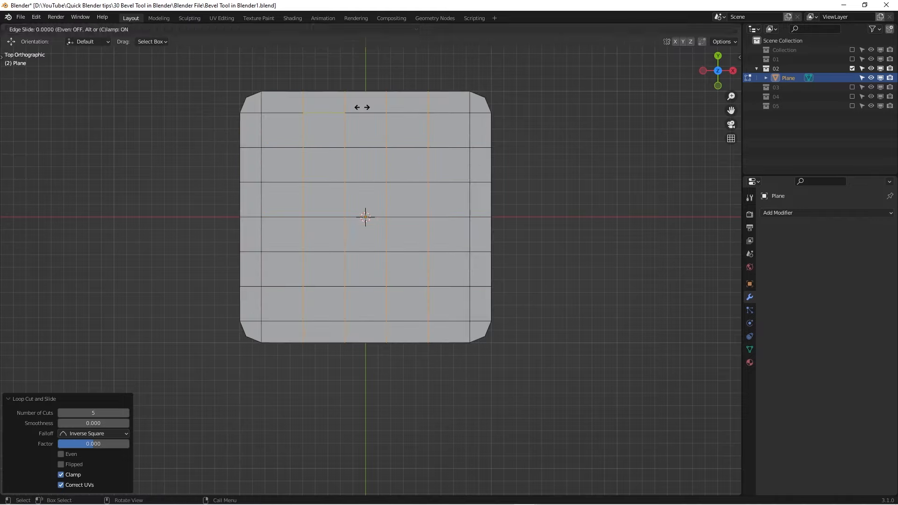
right_click(362, 107)
key("Tab")
- Add 4 evenly spaced horizontal loop cuts around the block's side walls
middle_click_drag(362, 107, 468, 105)
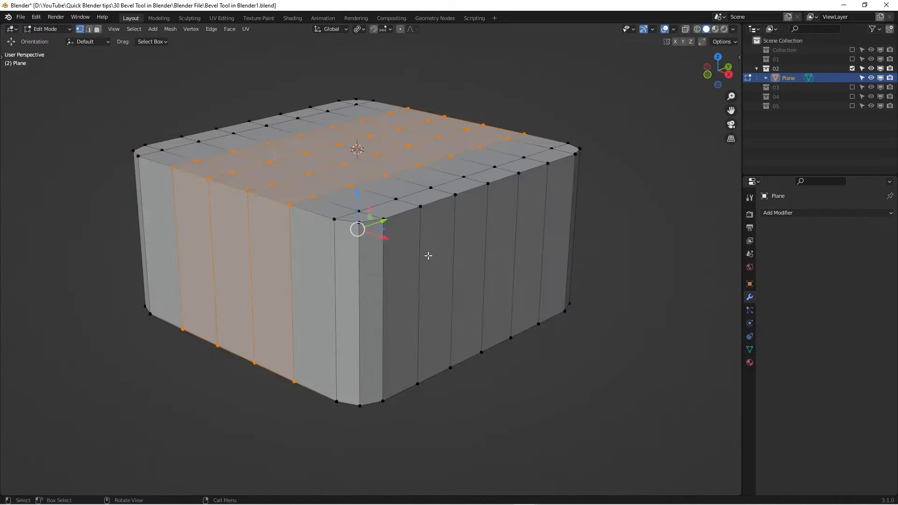
middle_click_drag(428, 255, 418, 252)
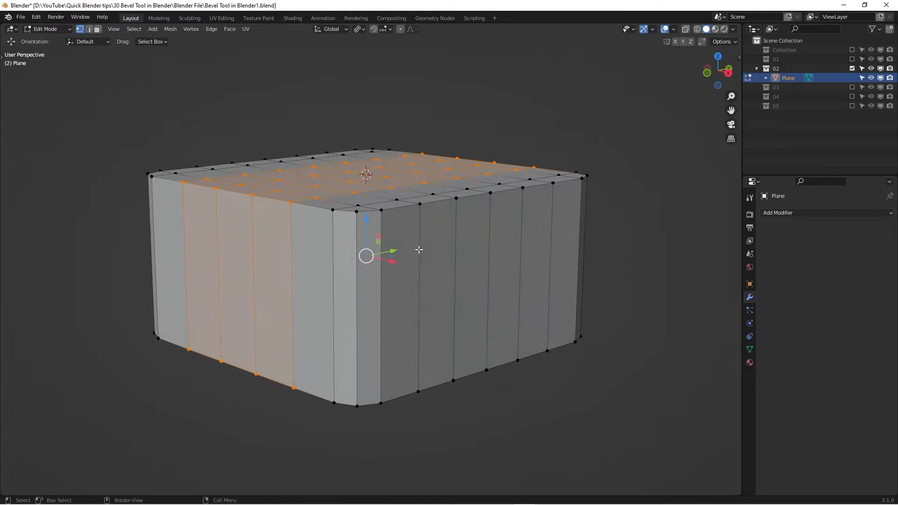
key("ctrl+r")
scroll(416, 263, "up", 3)
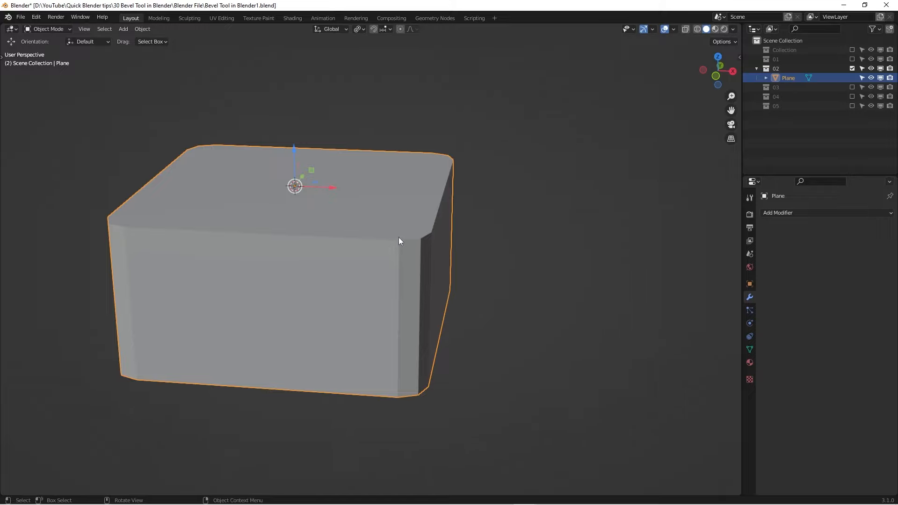
- Add a level 2 subdivision surface to the block in Object Mode
middle_click_drag(388, 235, 387, 251)
scroll(387, 252, "up", 3)
scroll(390, 229, "down", 3)
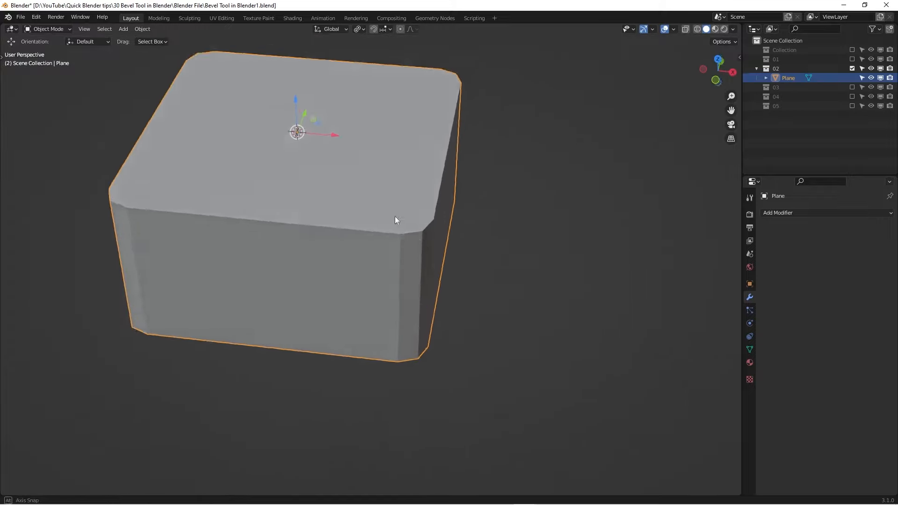
middle_click_drag(395, 216, 409, 198)
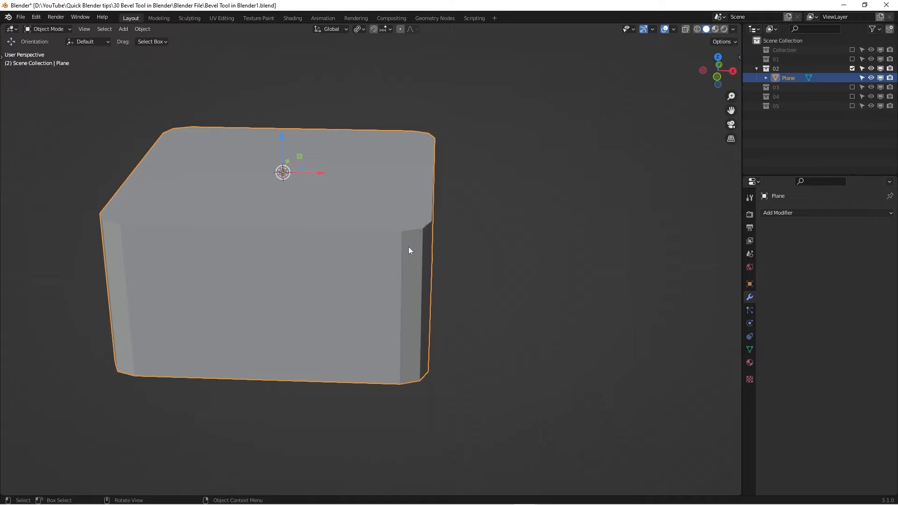
middle_click_drag(409, 248, 367, 256)
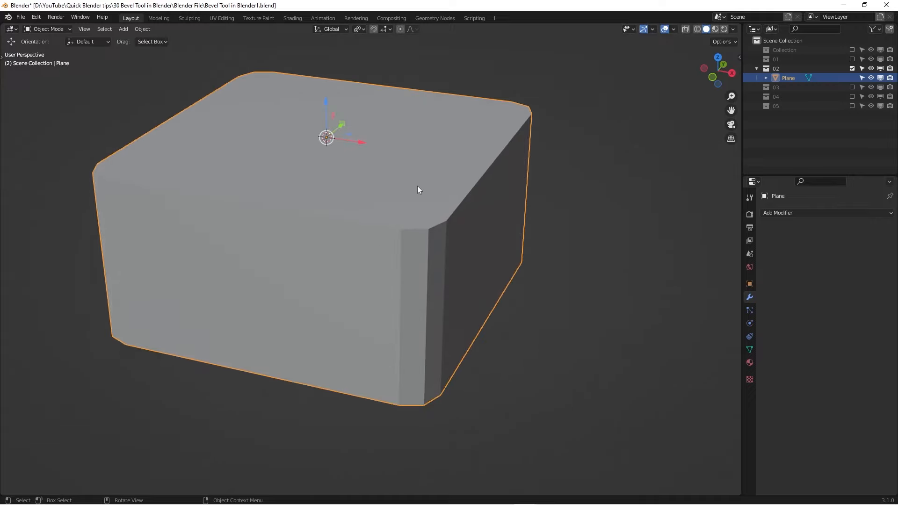
key("ctrl+2")
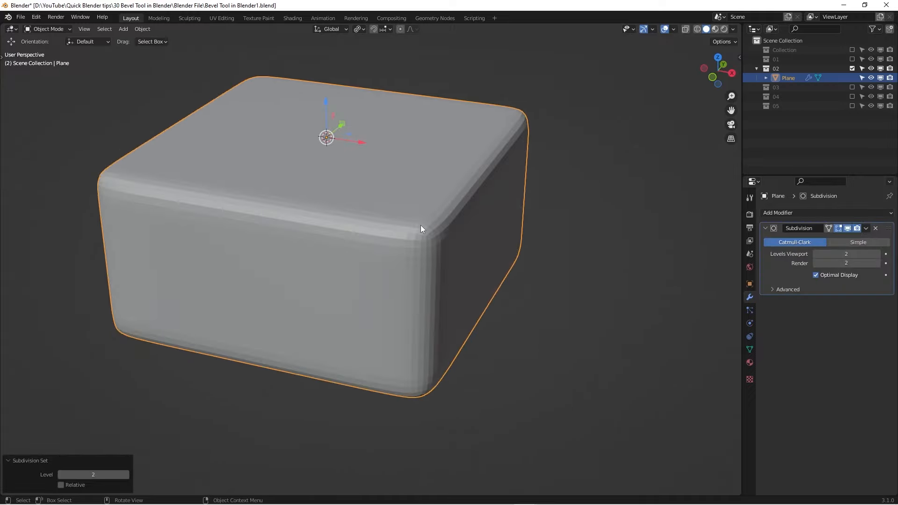
middle_click_drag(420, 226, 468, 215)
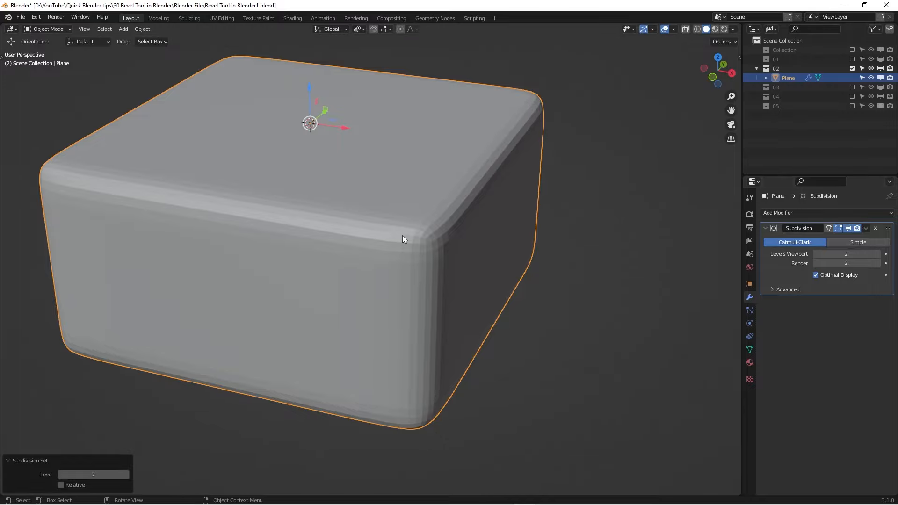
- Examine the subdivided block's topology and rounded corners up close and in top view, comparing Edit Mode with Object Mode
key("Tab")
scroll(405, 229, "up", 1)
middle_click_drag(406, 230, 415, 250)
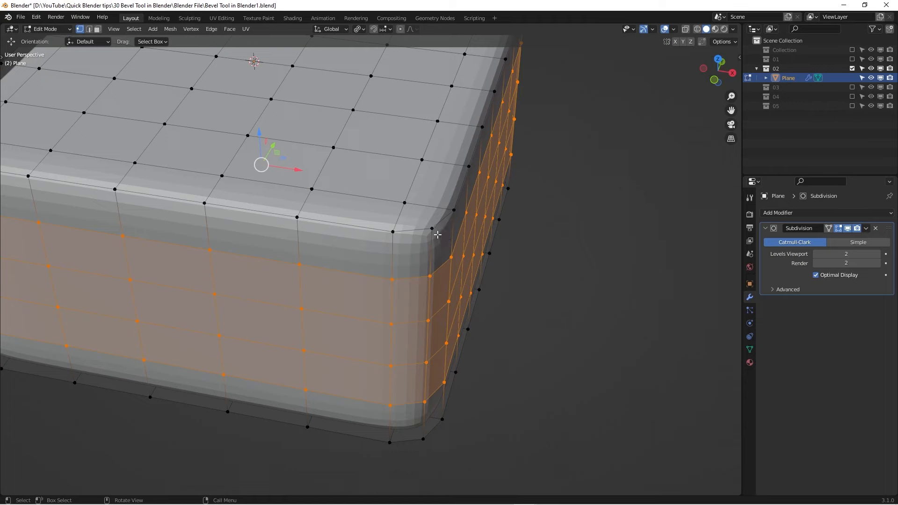
scroll(438, 234, "down", 5)
key("KP_7")
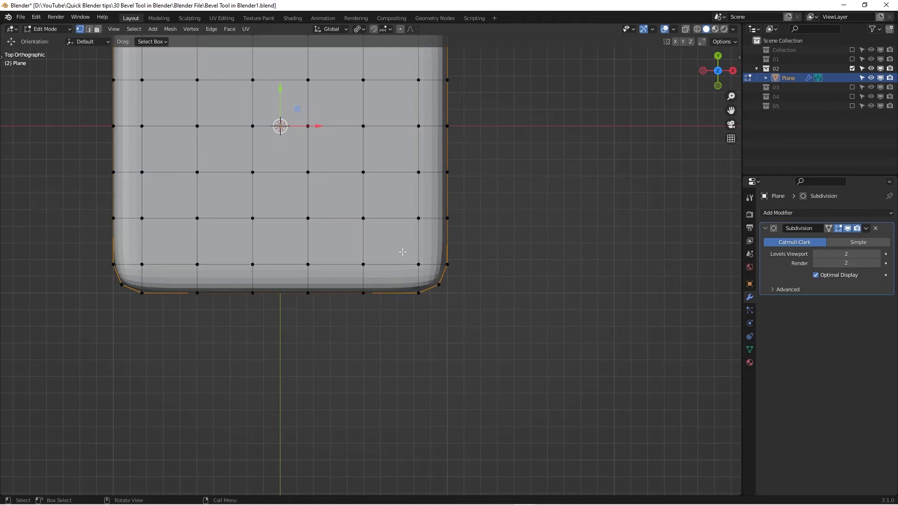
middle_click_drag(226, 73, 220, 176, "shift")
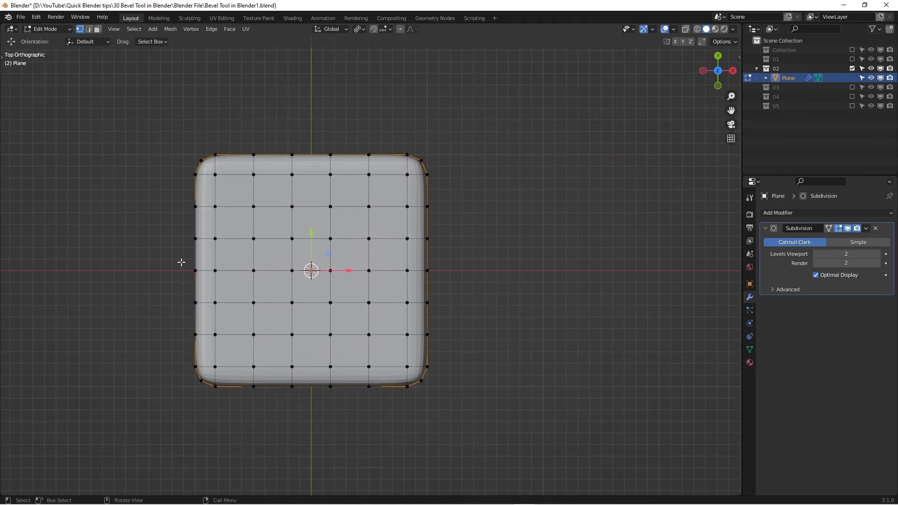
middle_click_drag(413, 329, 446, 332, "shift")
key("Tab")
scroll(266, 209, "up", 2)
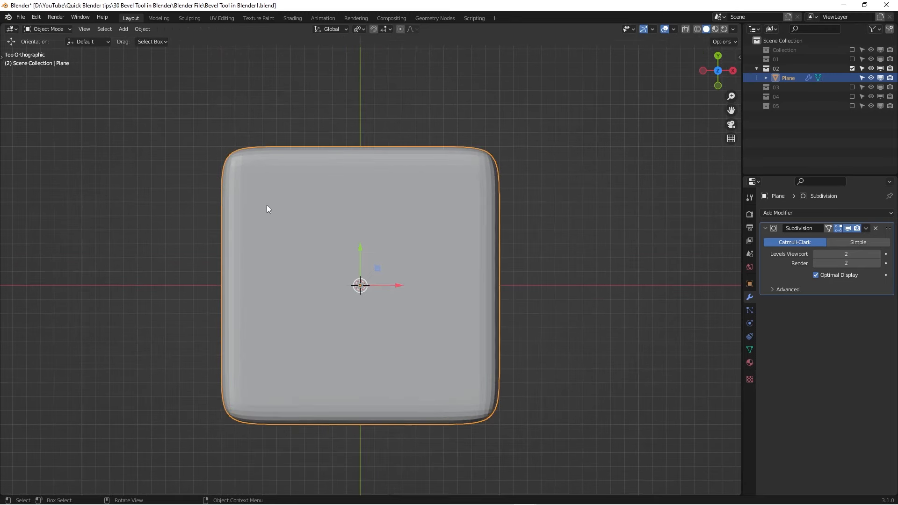
scroll(332, 311, "down", 2)
scroll(434, 206, "up", 1)
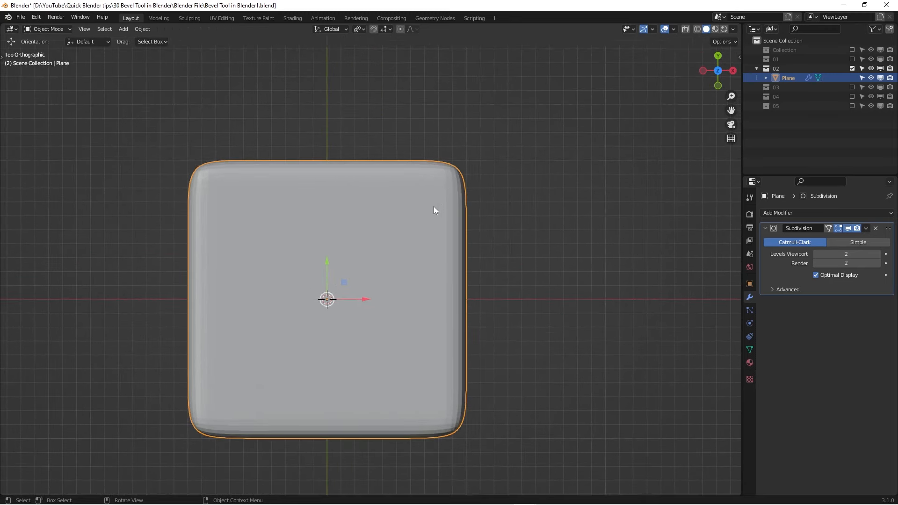
key("Tab")
scroll(439, 217, "down", 2)
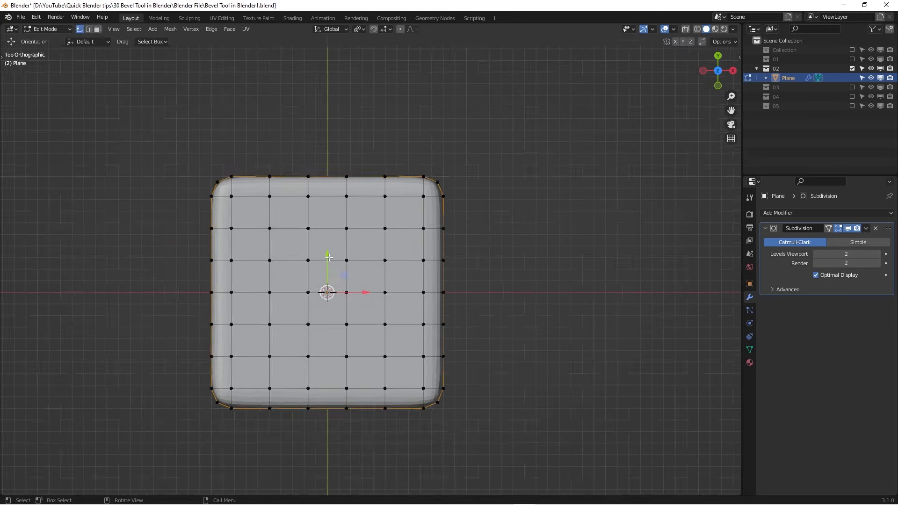
key("Tab")
middle_click_drag(366, 301, 395, 235, "shift")
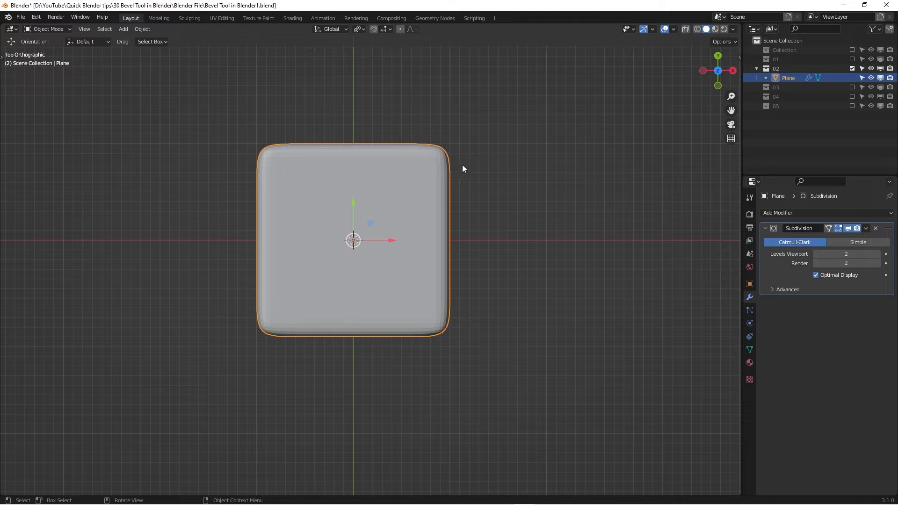
- Exclude collection 02 from the view layer, enable collection 03 instead, and select its cylinder in a perspective view
left_click(851, 68)
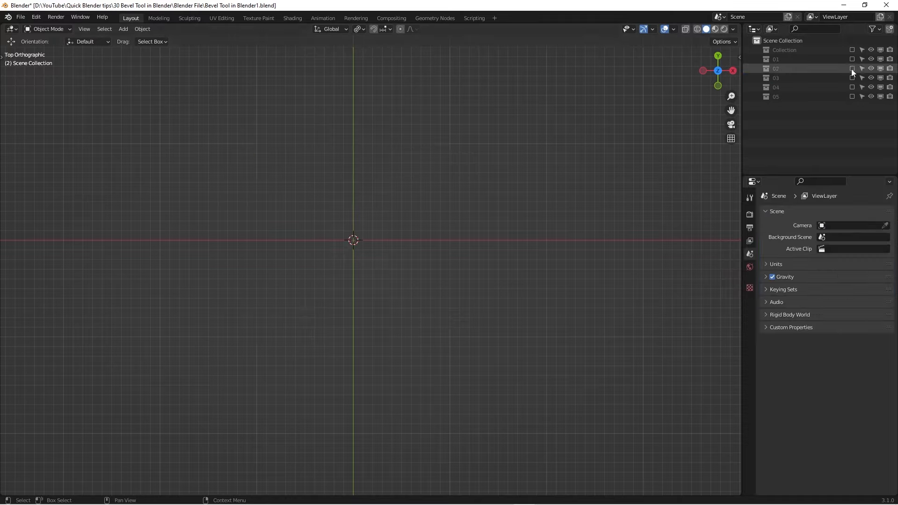
left_click(851, 77)
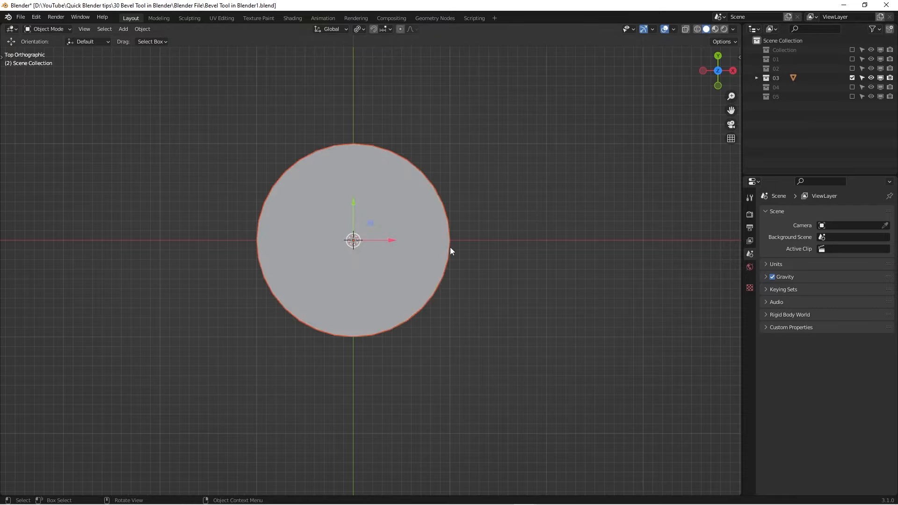
middle_click_drag(435, 278, 465, 294)
scroll(460, 260, "down", 3)
left_click(431, 275)
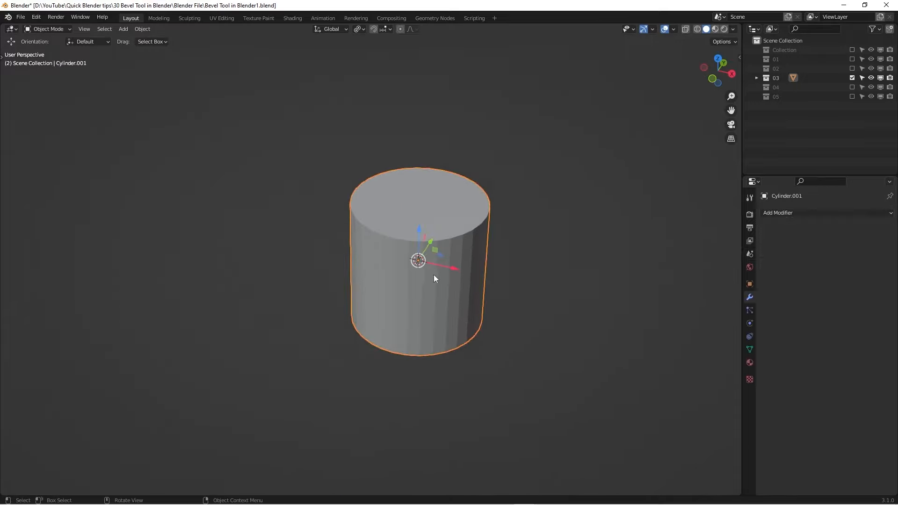
middle_click_drag(557, 265, 426, 221)
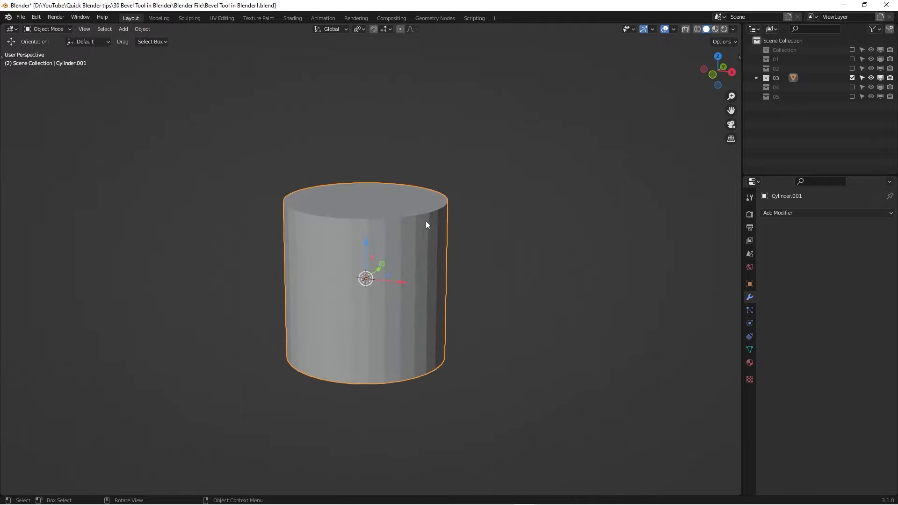
- Add a level 2 subdivision surface to the cylinder
key("ctrl+2")
scroll(425, 240, "up", 2)
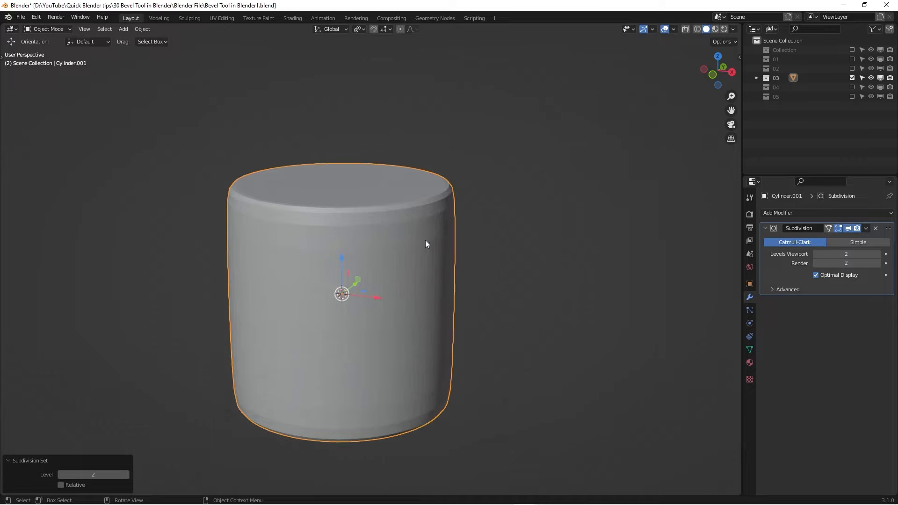
middle_click_drag(425, 240, 376, 232)
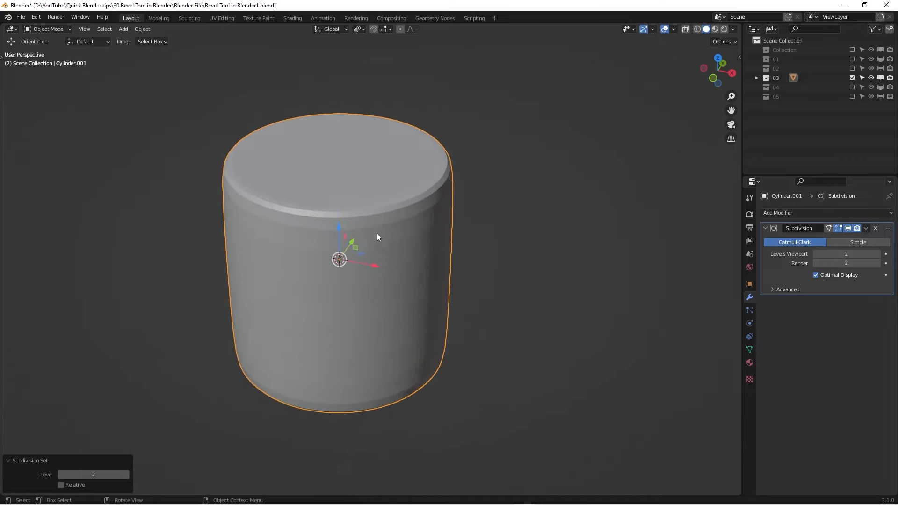
- Examine the cylinder's rounded top rim and edge loops in Edit Mode from the front view
key("Tab")
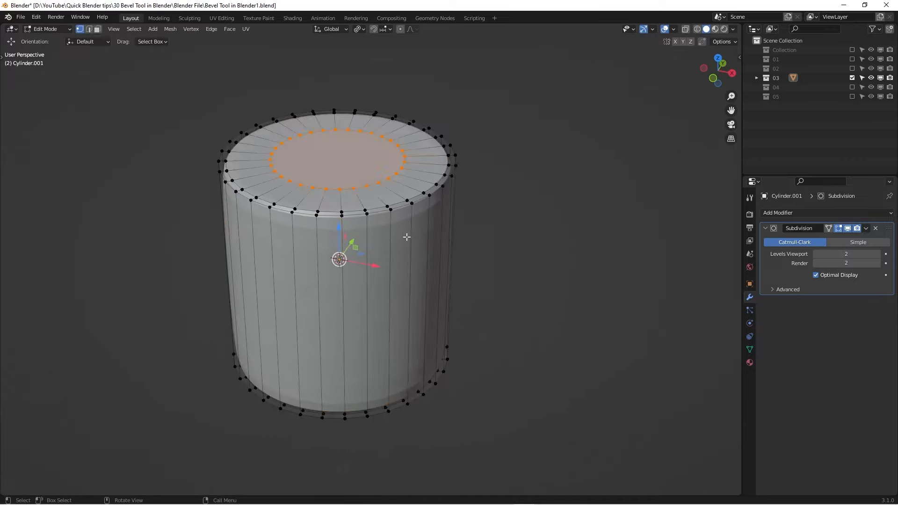
scroll(405, 237, "up", 1)
middle_click_drag(405, 237, 361, 234)
key("KP_1")
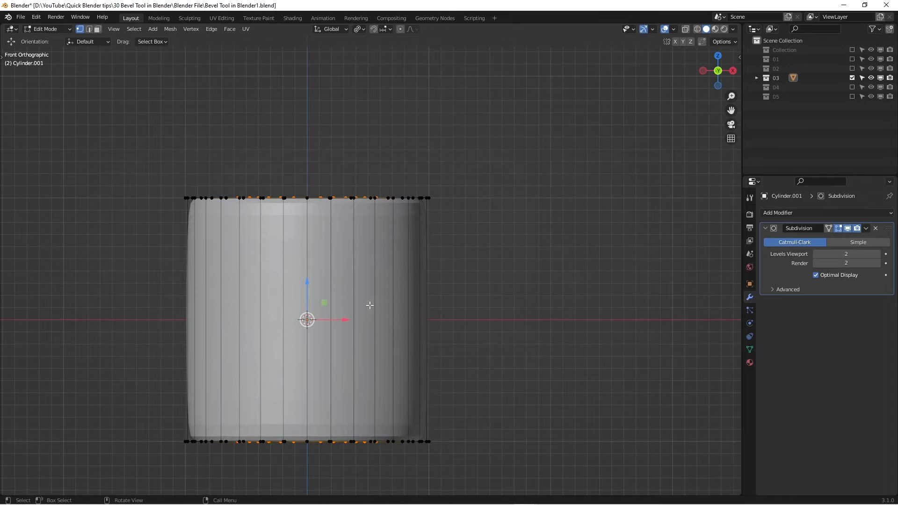
scroll(175, 181, "up", 4)
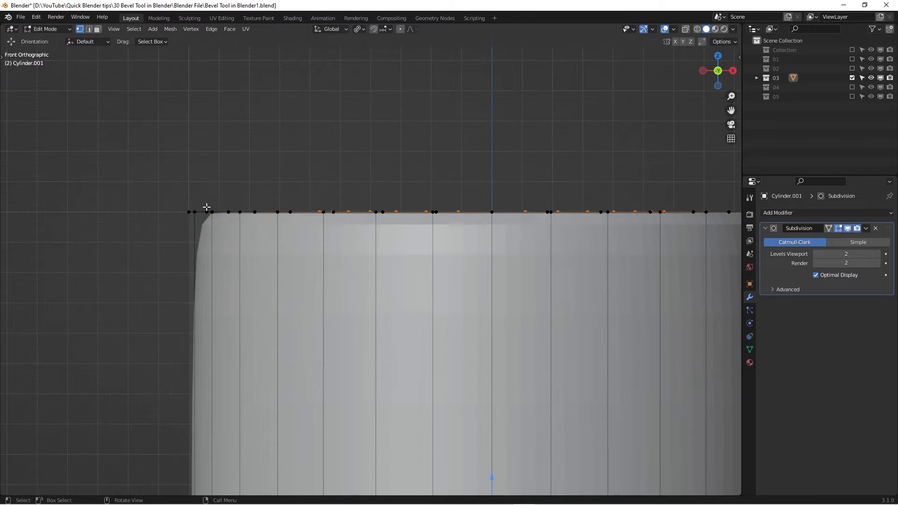
scroll(214, 210, "down", 4)
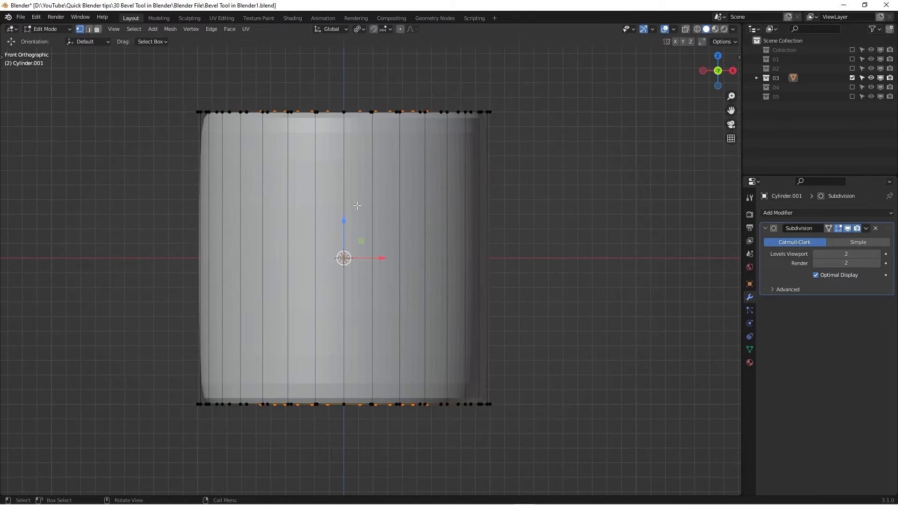
- Add a horizontal loop cut around the cylinder's side and slide it close to the top rim, with a factor of about 0.968
key("ctrl")
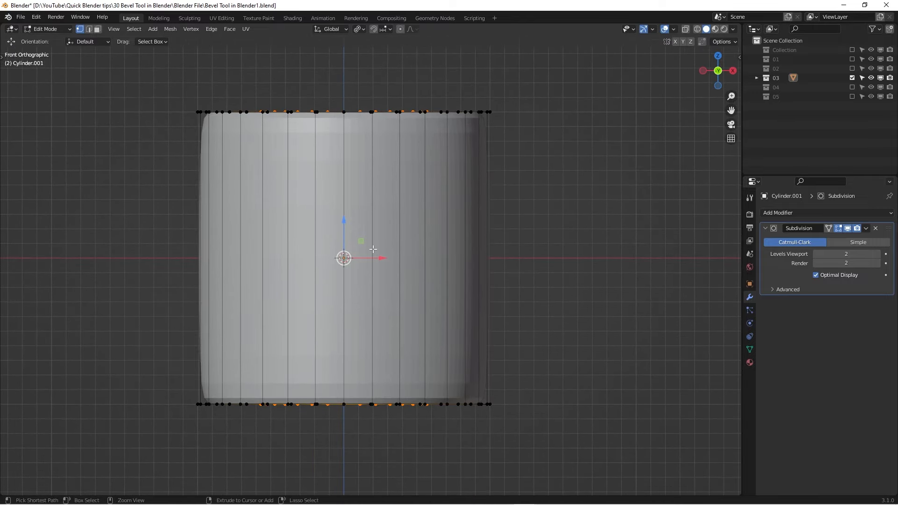
key("ctrl+r")
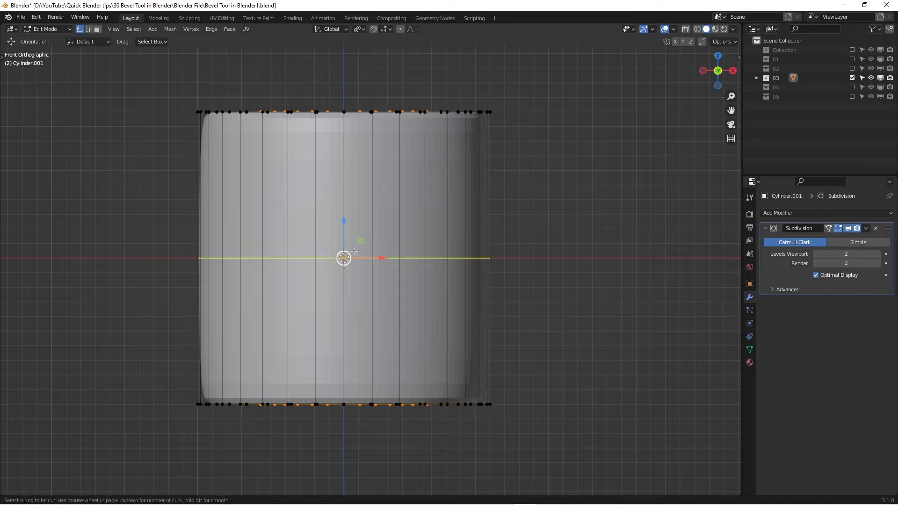
left_click(354, 251)
right_click(329, 238)
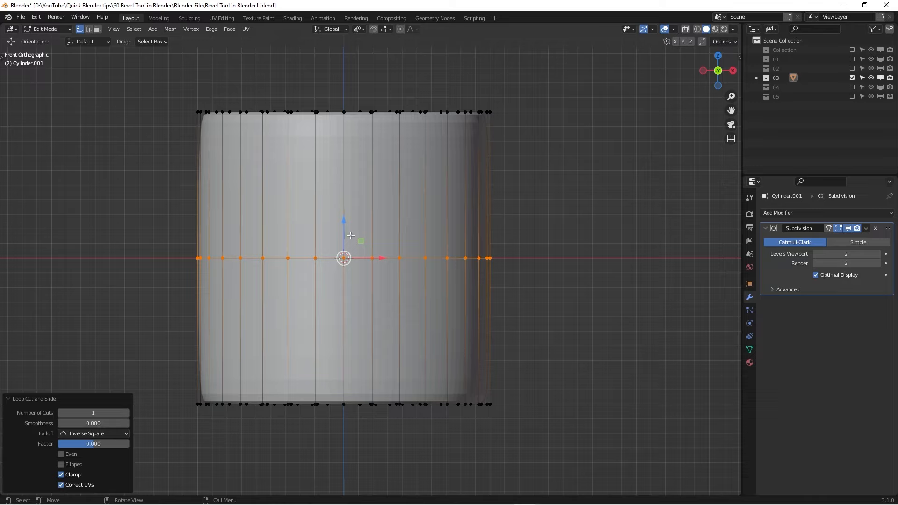
key("g")
key("g")
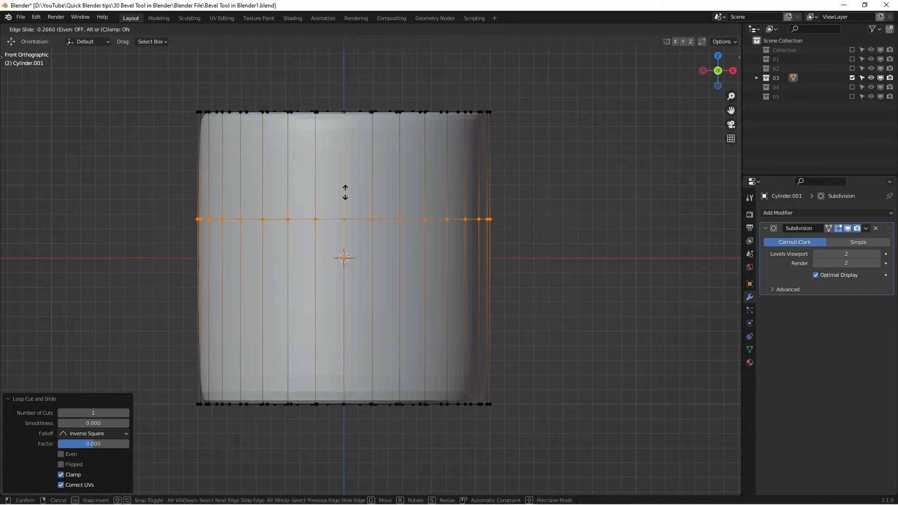
left_click(341, 90)
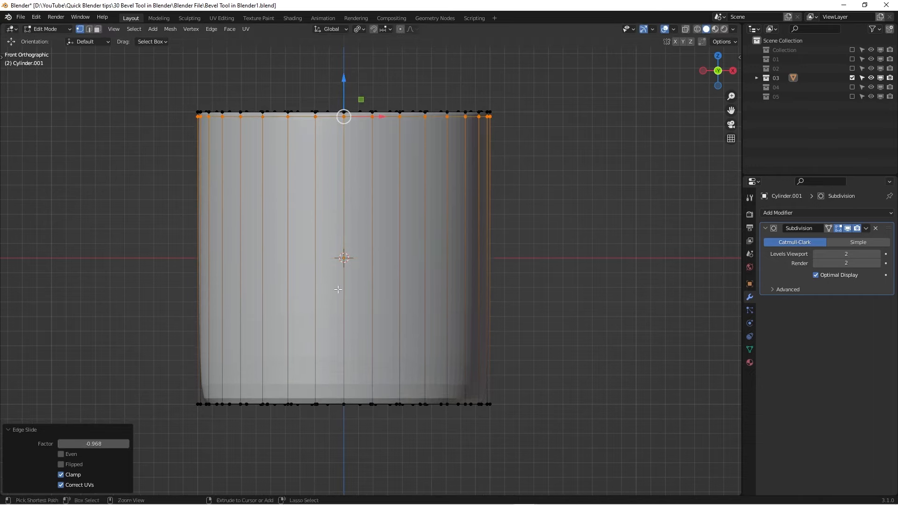
- Add a second horizontal loop cut around the cylinder and slide it close to the bottom rim, with a factor of about 0.961
key("ctrl+r")
left_click(351, 267)
right_click(353, 267)
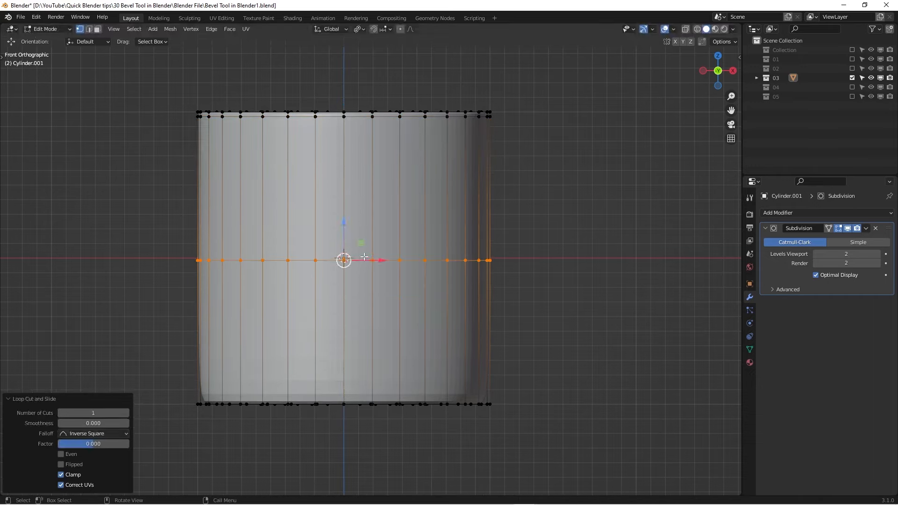
key("g")
key("g")
left_click(369, 389)
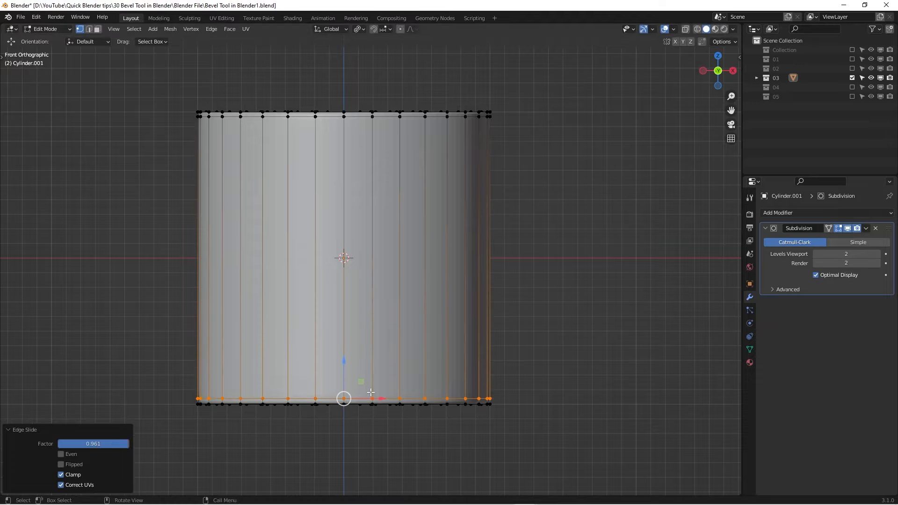
- Inspect the cylinder's sharpened rims in Object Mode, in perspective and from the front
scroll(453, 332, "up", 1)
middle_click_drag(453, 332, 509, 400)
key("Tab")
middle_click_drag(392, 198, 414, 206)
key("KP_1")
middle_click_drag(383, 232, 363, 195, "shift")
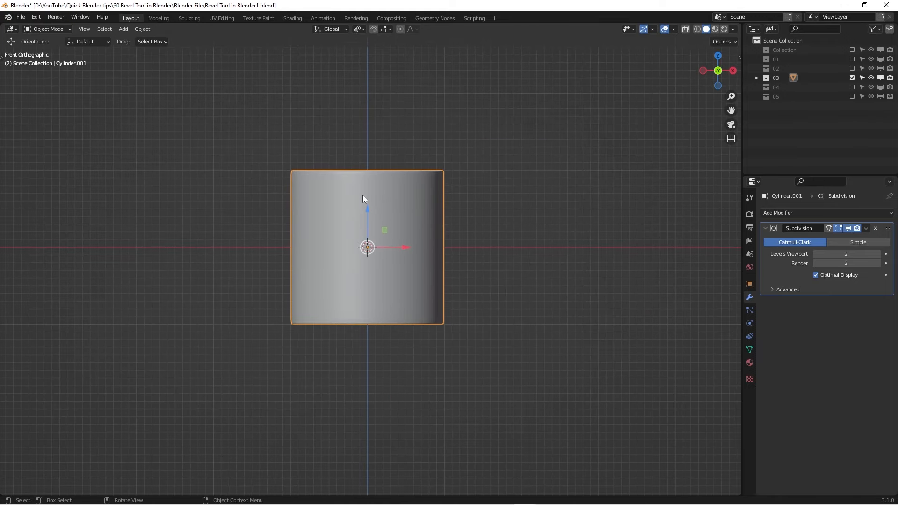
- Undo both loop cuts and their edge slides on the cylinder in Edit Mode
key("Tab")
key("ctrl+z")
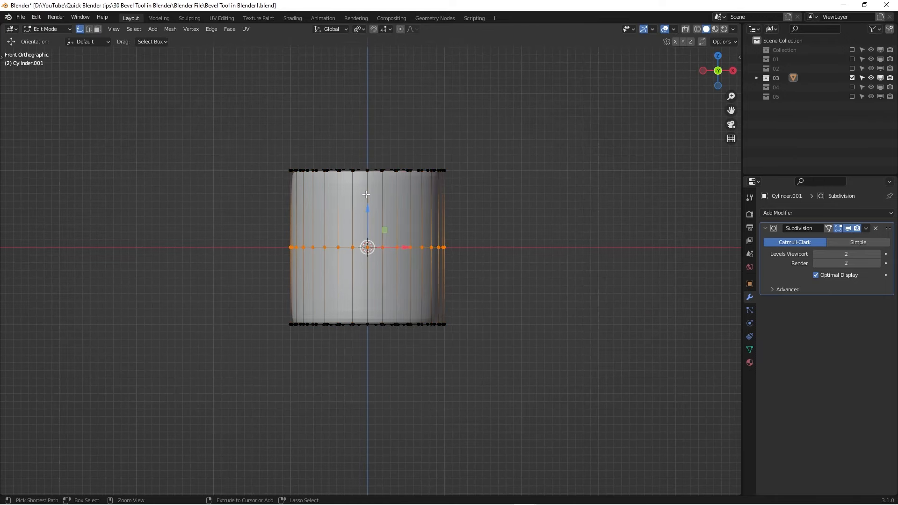
left_click(491, 238)
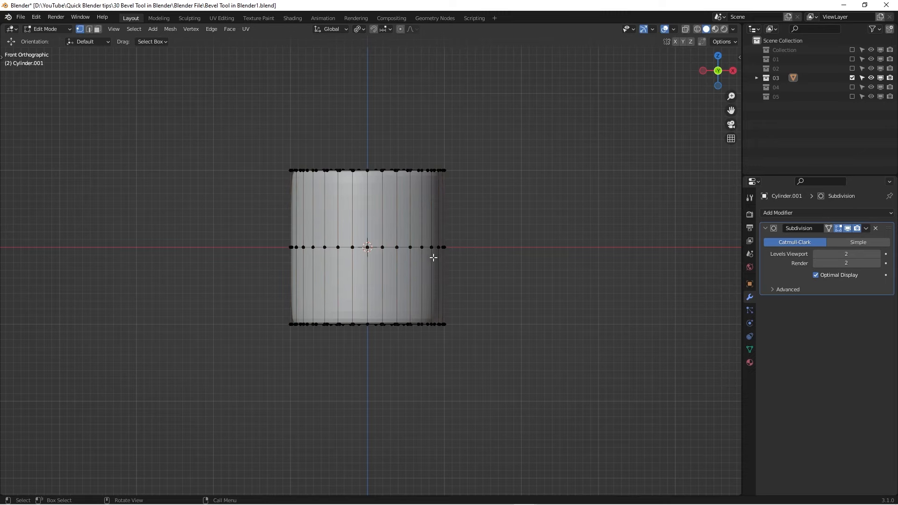
left_click(426, 250, "alt")
key("ctrl+z")
key("ctrl+z")
key("ctrl+z")
scroll(395, 246, "up", 1)
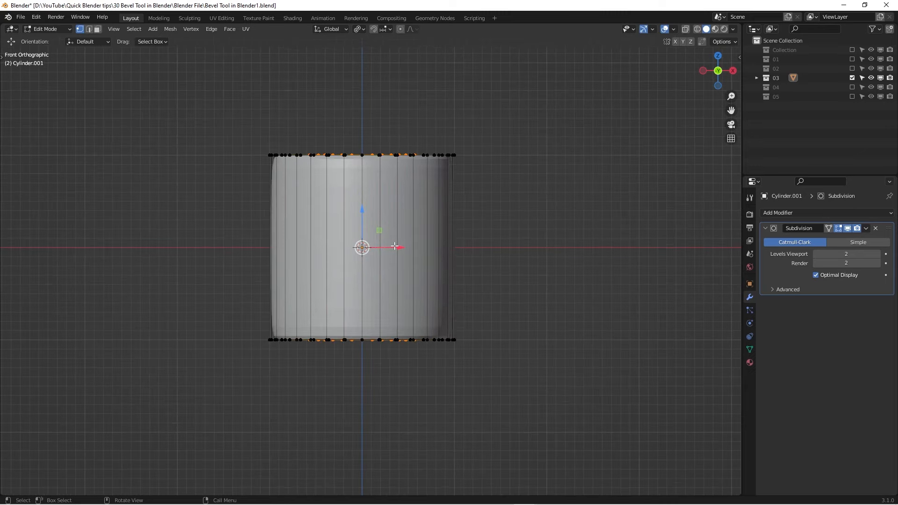
- Add one centred horizontal loop cut around the cylinder's side
key("ctrl+r")
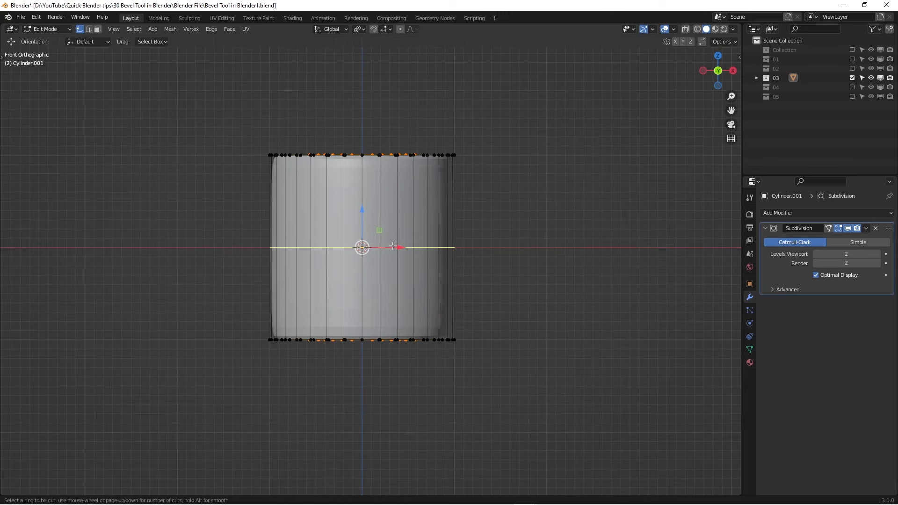
left_click(392, 246)
right_click(393, 246)
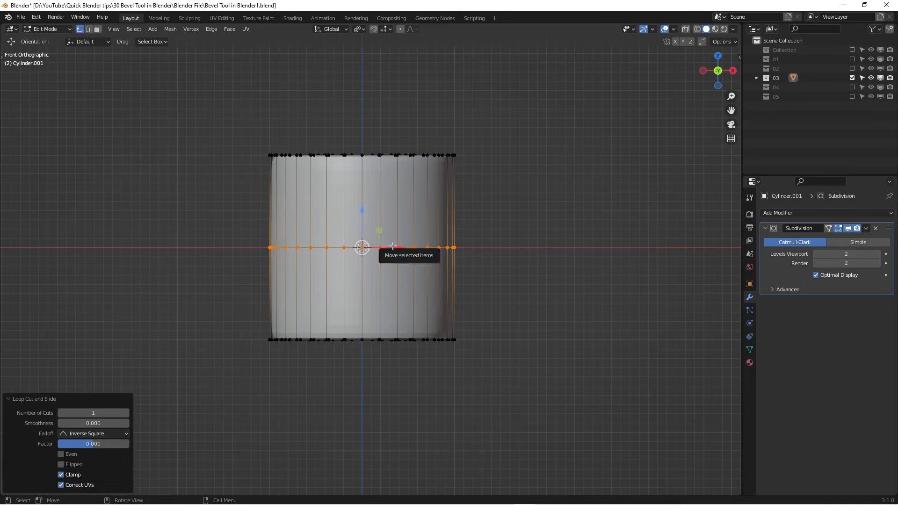
- Bevel the centre loop into two loops near the top and bottom rims, with 1 segment and a width of about 0.975 m
key("ctrl")
key("ctrl+b")
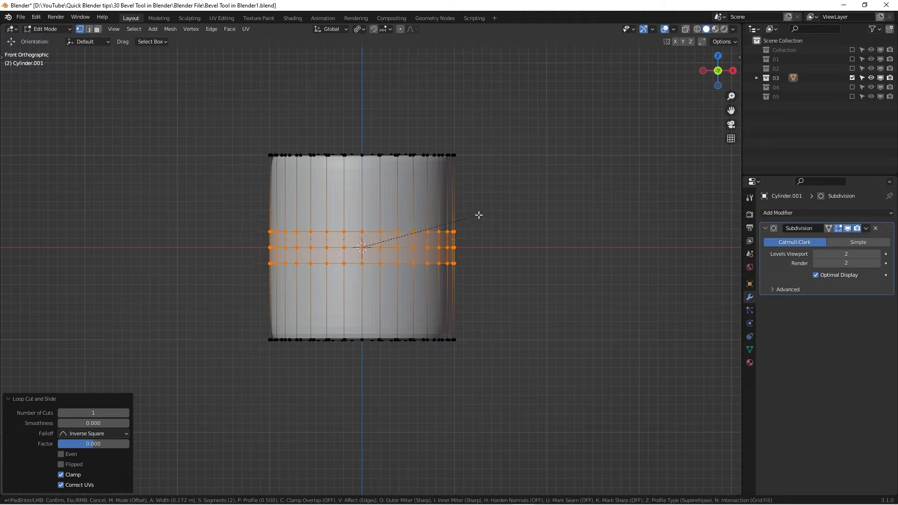
scroll(478, 215, "down", 1)
scroll(478, 215, "up", 3)
scroll(484, 210, "down", 2)
scroll(483, 210, "down", 1)
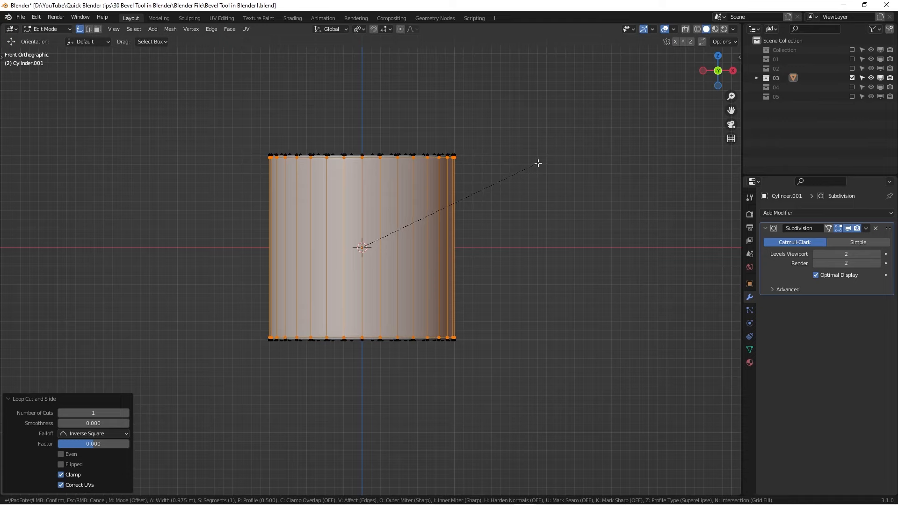
left_click(539, 163)
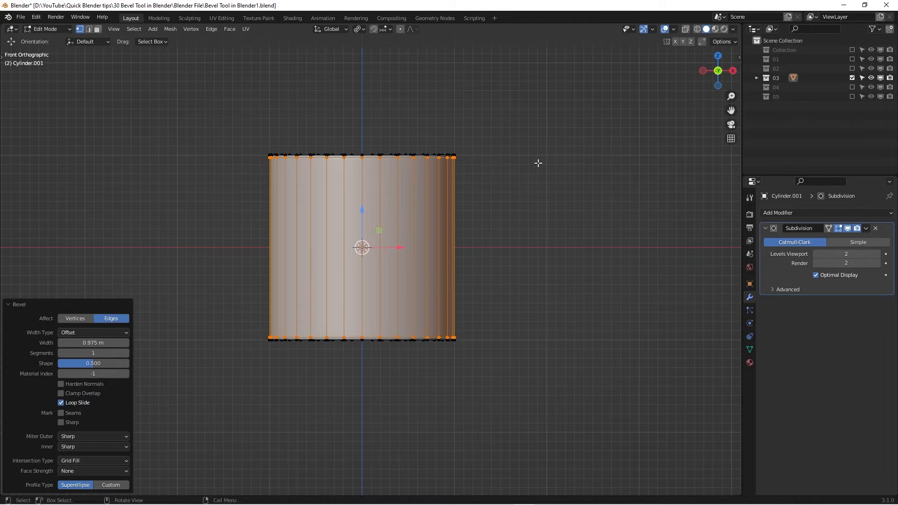
- Examine the support loops near the cylinder's top and bottom rims, then the result in Object Mode
scroll(437, 182, "up", 4)
scroll(226, 119, "up", 2)
middle_click_drag(276, 140, 426, 109, "shift")
scroll(426, 109, "down", 2)
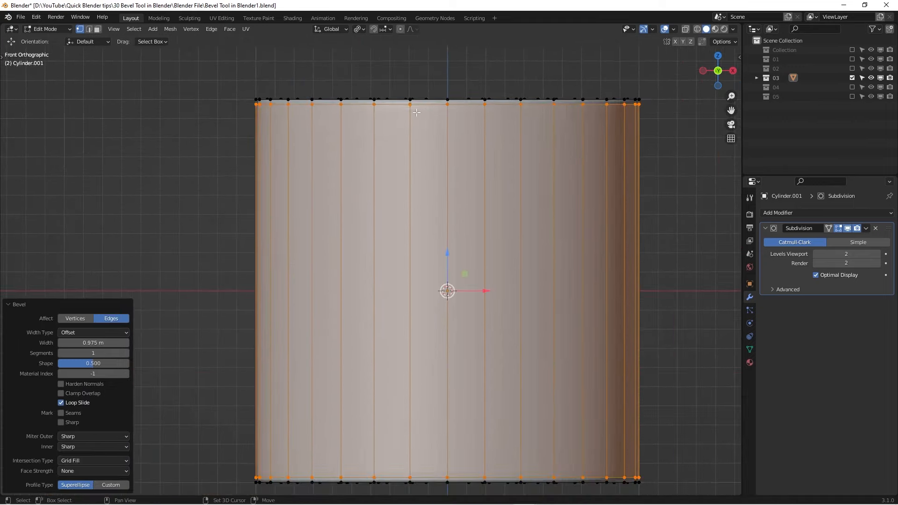
middle_click_drag(452, 367, 390, 278, "shift")
middle_click_drag(398, 375, 385, 489, "shift")
scroll(377, 137, "down", 2)
key("Tab")
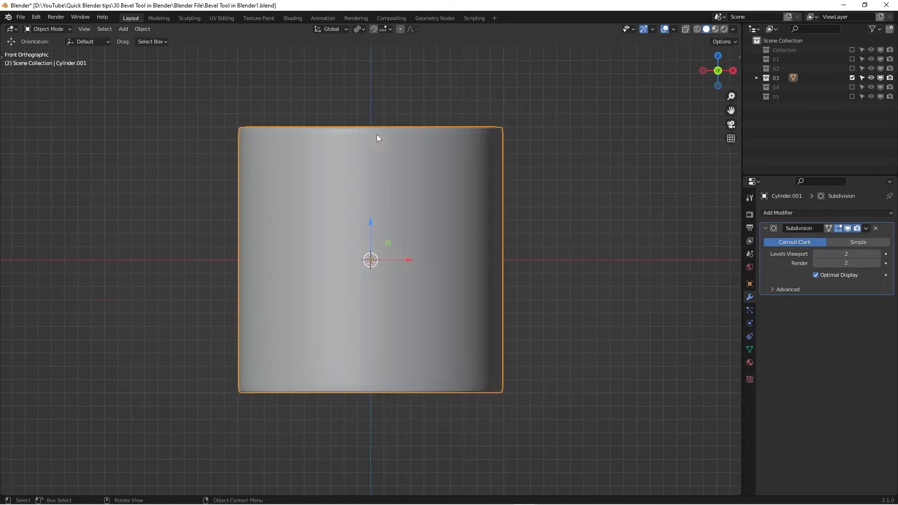
- Shade the cylinder smooth and check its tightened rims in perspective and front view
mouse_move(403, 166)
middle_mouse_down()
mouse_move(425, 178)
mouse_move(390, 167)
middle_mouse_up()
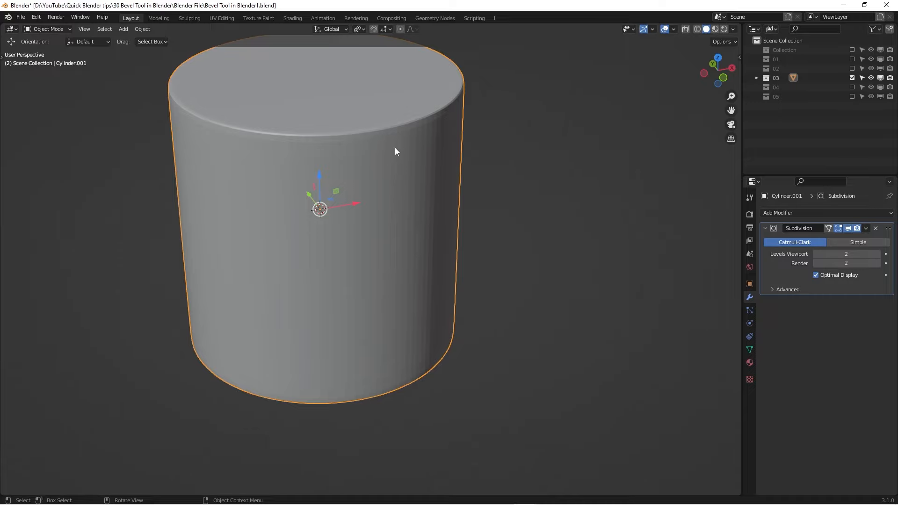
middle_click_drag(419, 337, 469, 211)
right_click(423, 208)
left_click(426, 208)
scroll(374, 215, "up", 3)
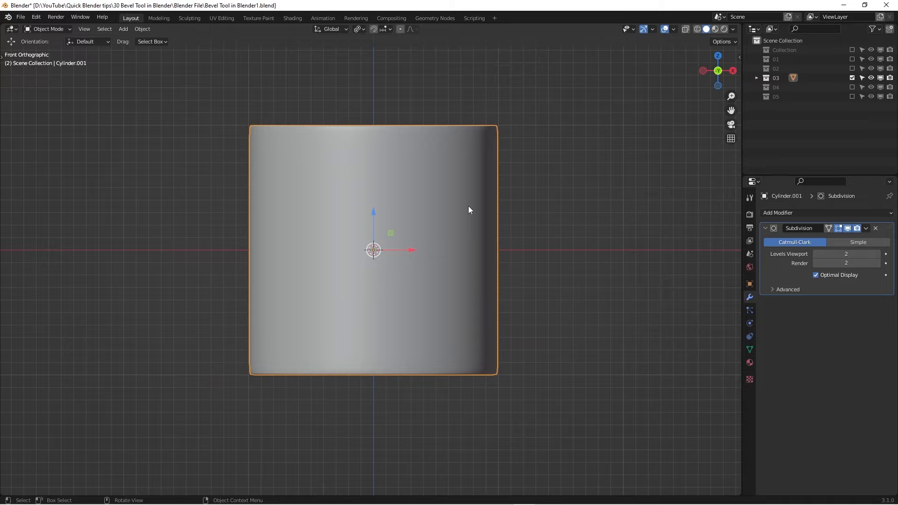
scroll(446, 207, "down", 2)
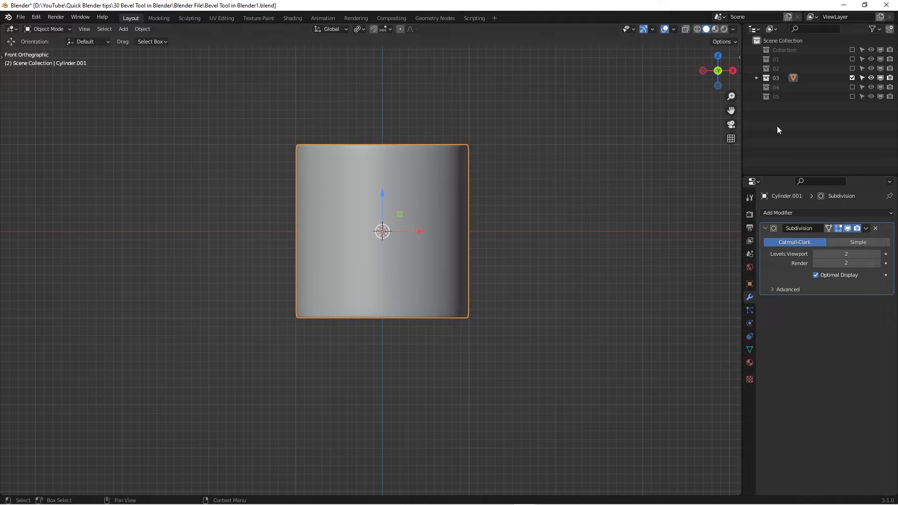
- Exclude collection 03 from the view layer, enable collection 04 instead, and open its cube in Edit Mode
left_click(852, 78)
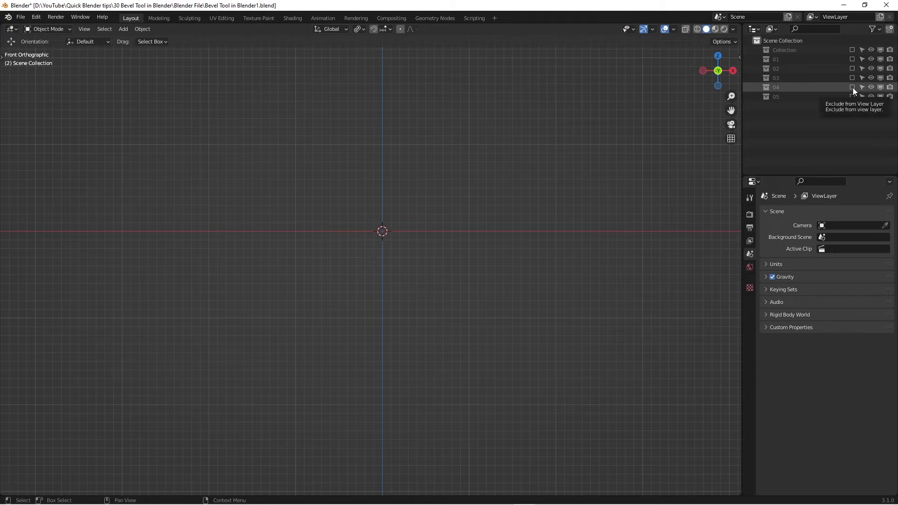
left_click(852, 87)
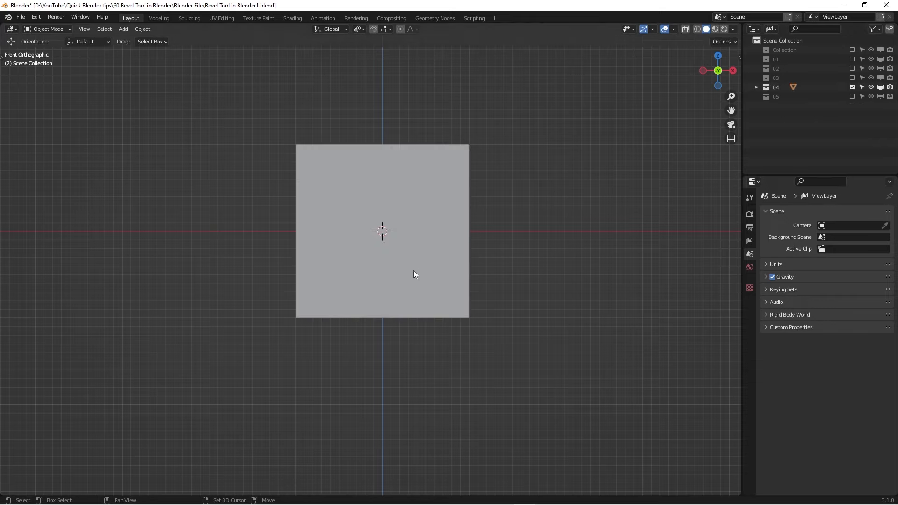
middle_click_drag(415, 275, 434, 225, "shift")
scroll(357, 260, "up", 2)
left_click(454, 178)
middle_click_drag(462, 181, 509, 203)
key("Tab")
middle_click_drag(463, 182, 362, 176)
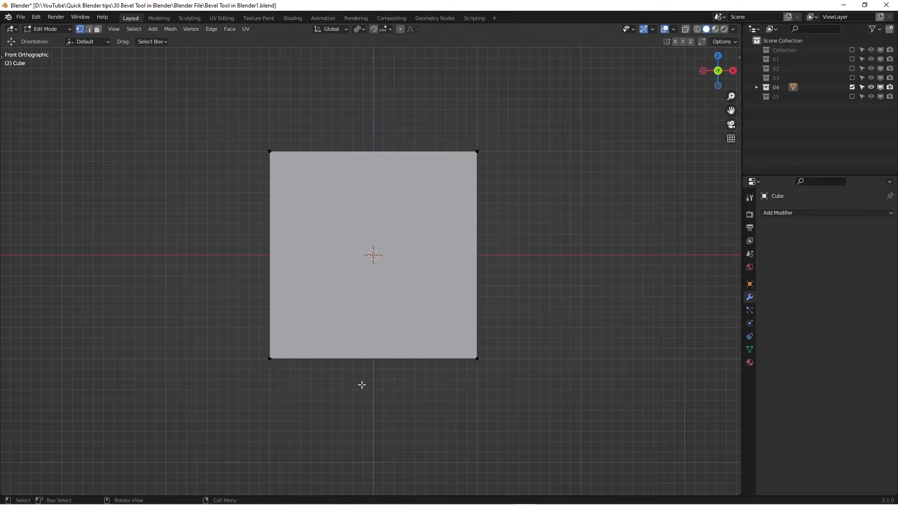
- Add one horizontal and one vertical centred loop cut to the cube so they cross mid-face in the front view
middle_click_drag(410, 277, 403, 279, "shift")
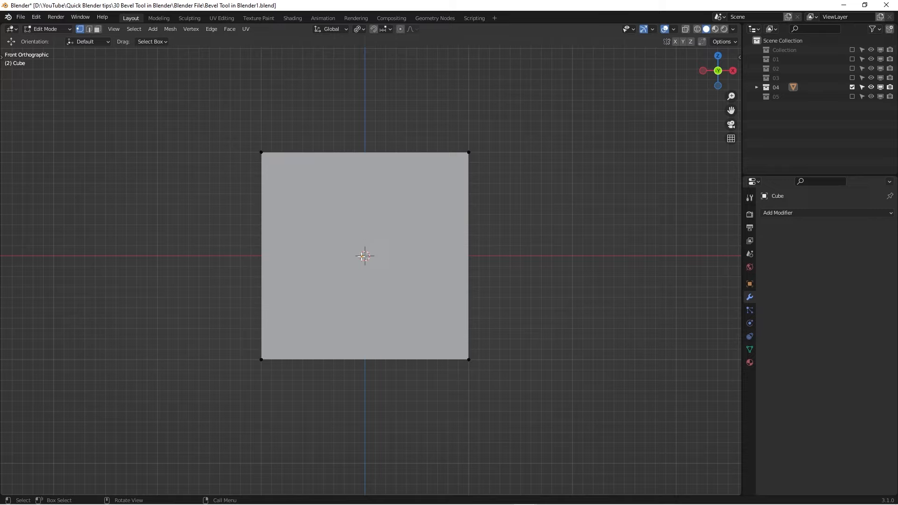
key("ctrl+r")
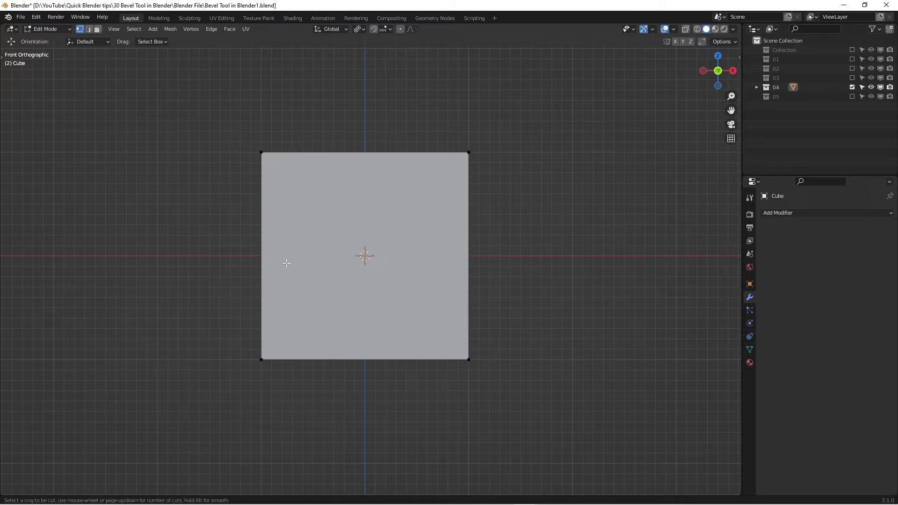
left_click(268, 260)
right_click(268, 260)
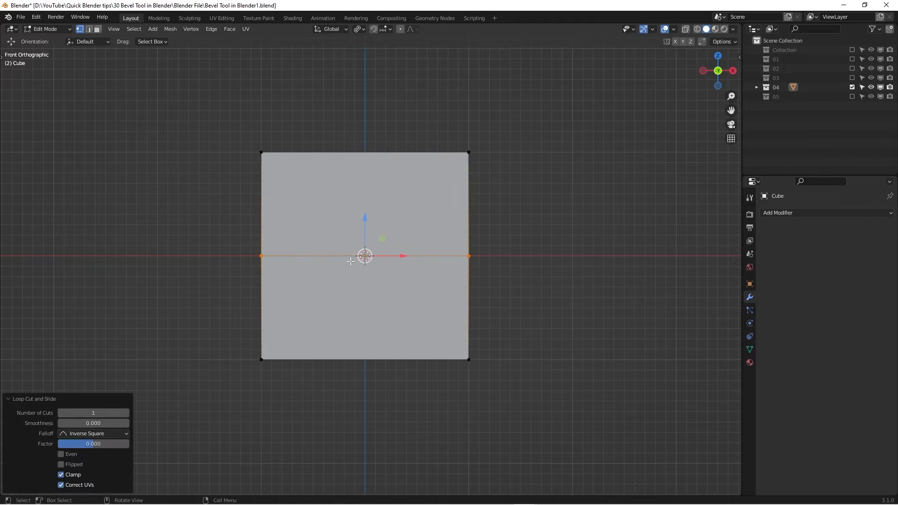
key("ctrl+r")
left_click(354, 154)
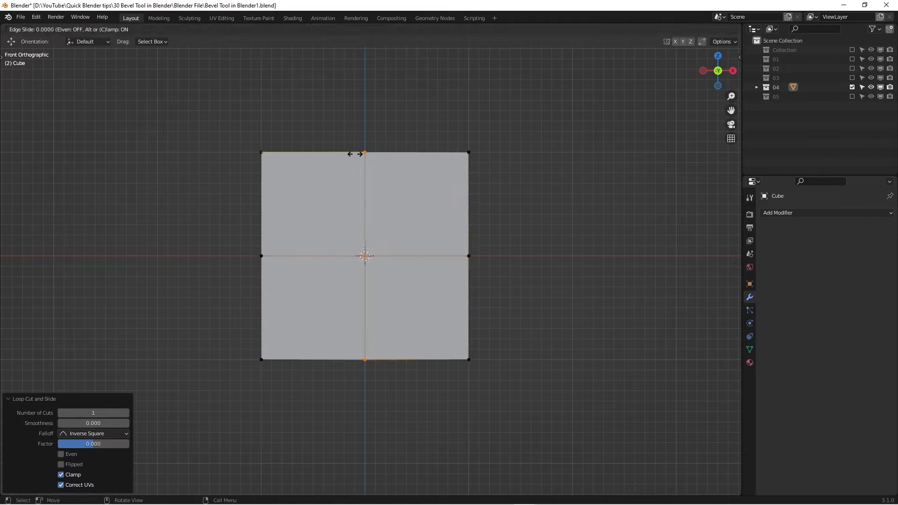
right_click(355, 154)
- Turn on X-ray and select the centre vertices of the cube's front and back faces
left_click(432, 291)
scroll(370, 284, "up", 1)
left_click_drag(316, 221, 393, 267)
middle_click_drag(392, 267, 252, 275)
middle_click_drag(545, 300, 423, 259)
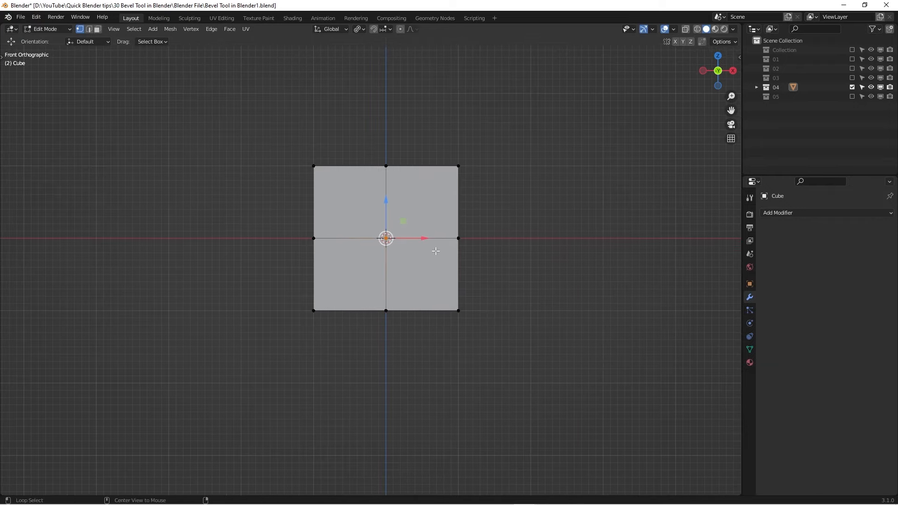
key("alt+z")
middle_click_drag(402, 254, 407, 281)
middle_click_drag(457, 270, 469, 261)
- Vertex-bevel the selected centre vertices with 2 segments and a width of about 0.541 m
key("ctrl+b")
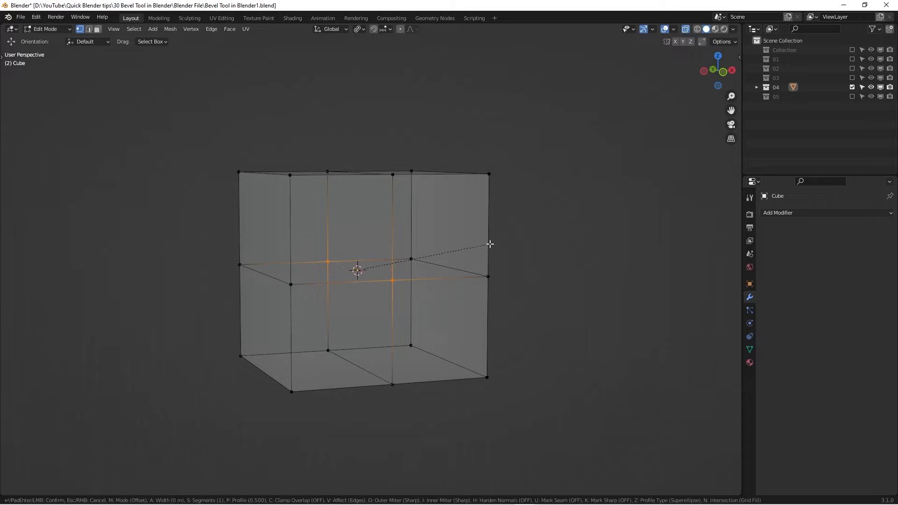
key("v")
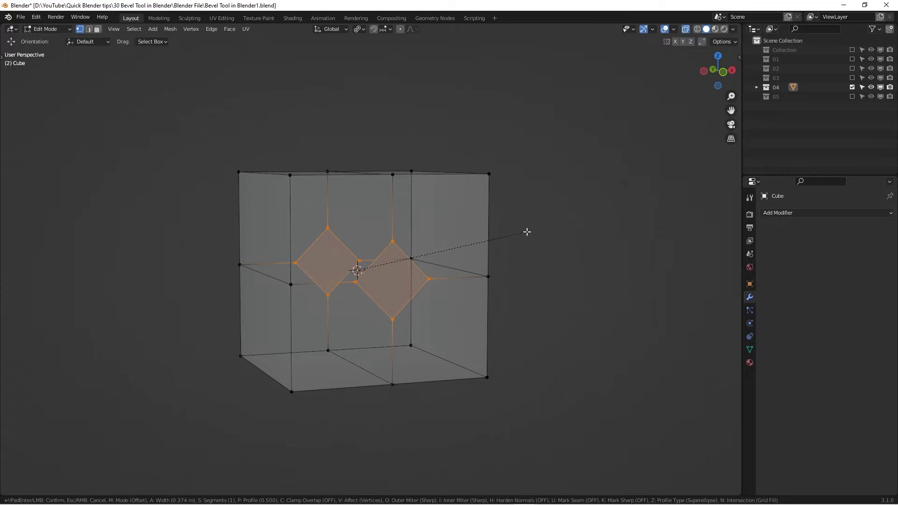
scroll(527, 231, "up", 1)
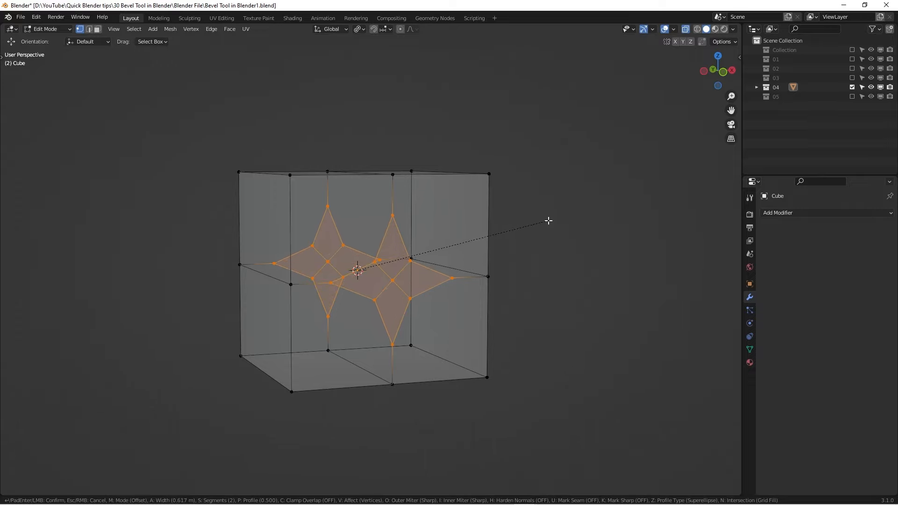
left_click(532, 230)
middle_click_drag(532, 231, 513, 254)
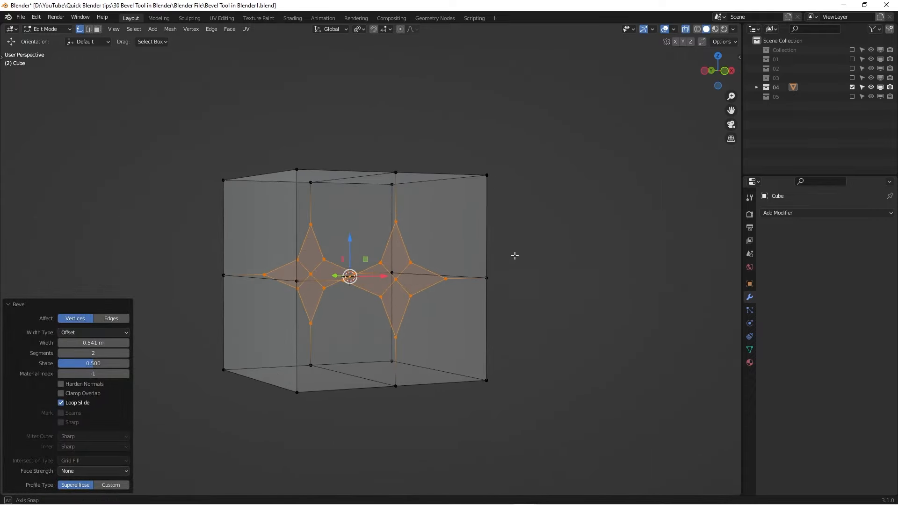
- Turn the bevelled vertex groups on the front and back faces into regular circles with LoopTools Circle
right_click(526, 198)
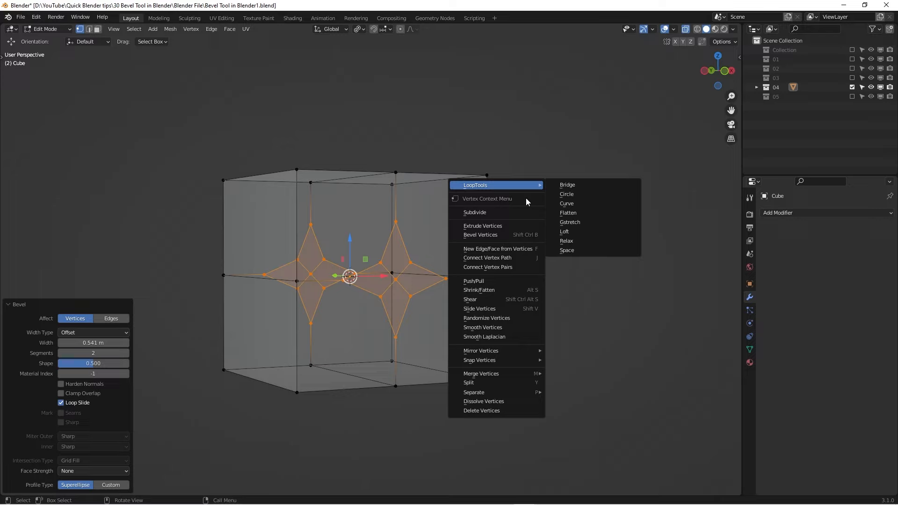
mouse_move(474, 188)
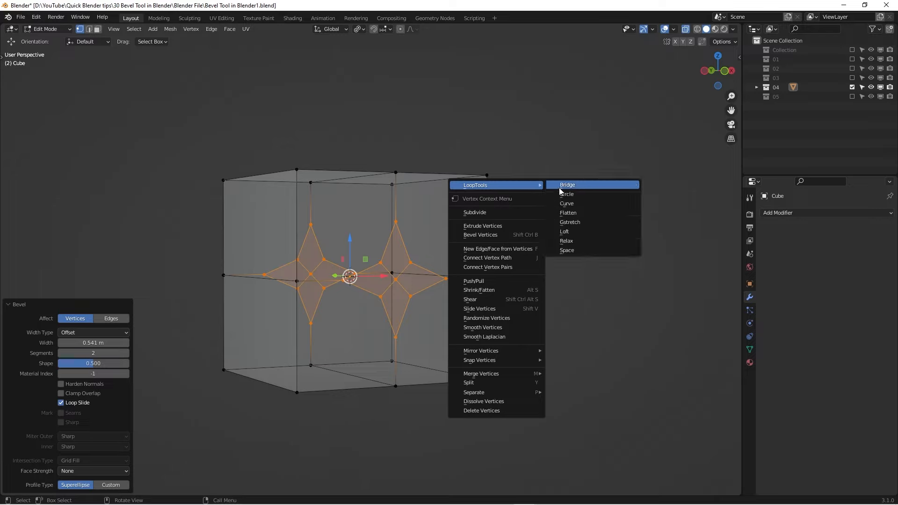
left_click(588, 194)
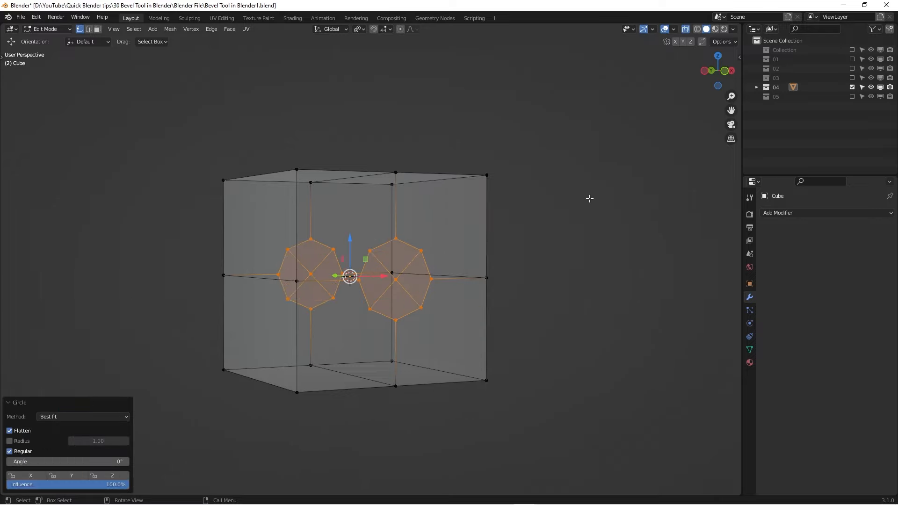
middle_click_drag(413, 280, 365, 244)
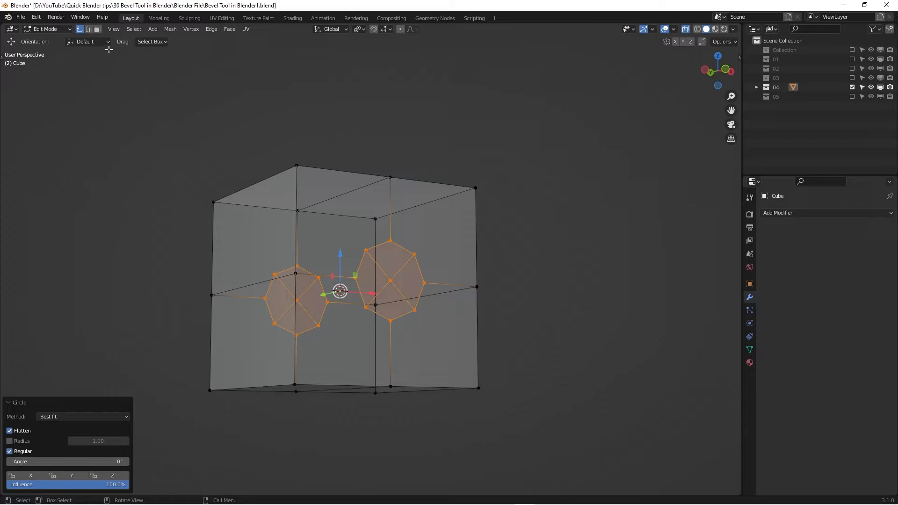
- Search the add-on preferences for "loop" to check whether the LoopTools add-on is enabled, and close the preferences
left_click(36, 17)
left_click(61, 150)
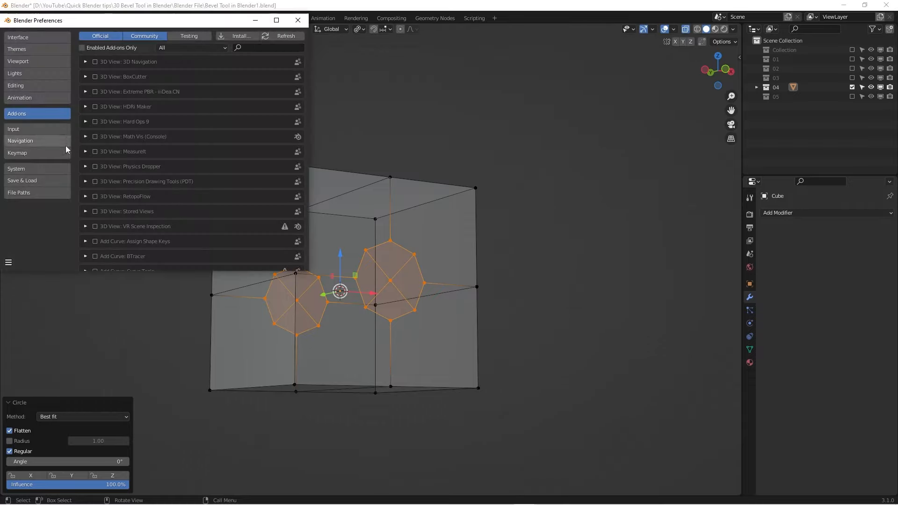
left_click(246, 47)
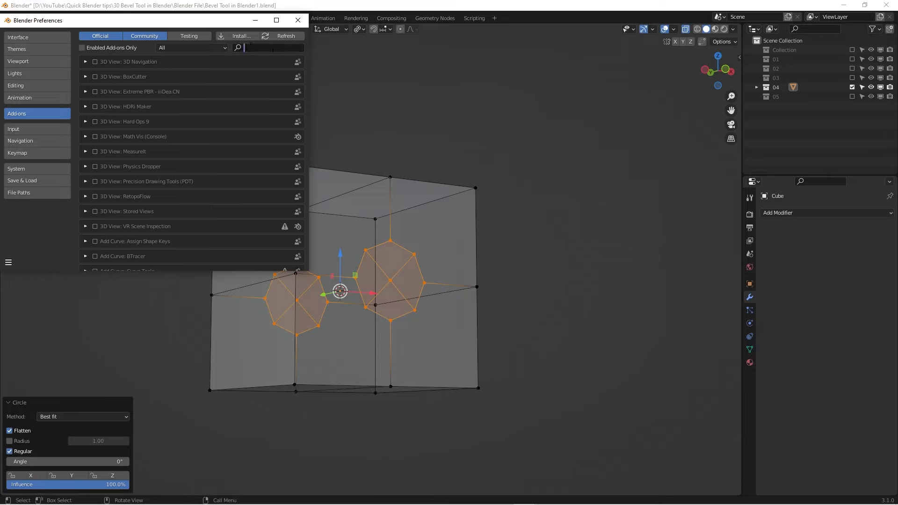
type("loop")
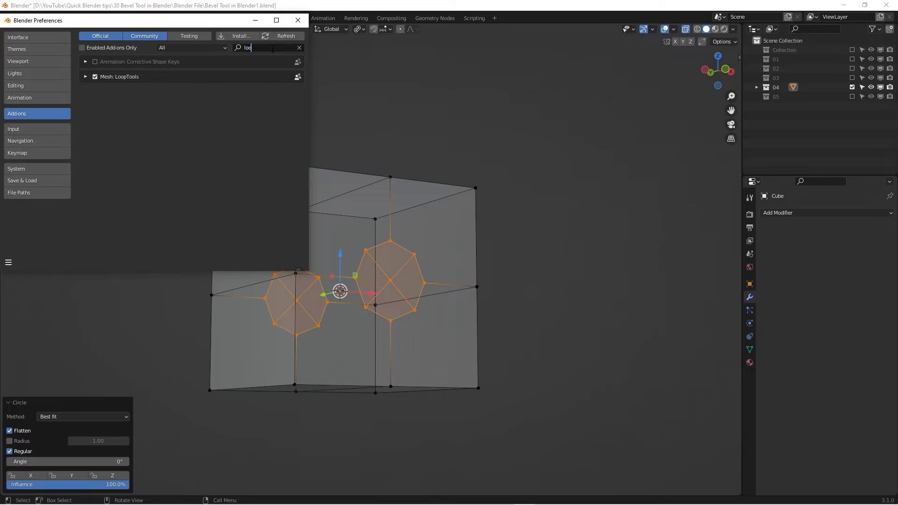
left_click(299, 21)
- Join the front and back circles into a tunnel through the cube with Bridge Edge Loops
scroll(353, 286, "up", 1)
mouse_move(353, 286)
middle_mouse_down()
mouse_move(423, 286)
mouse_move(368, 296)
middle_mouse_up()
middle_click_drag(473, 307, 503, 296, "shift")
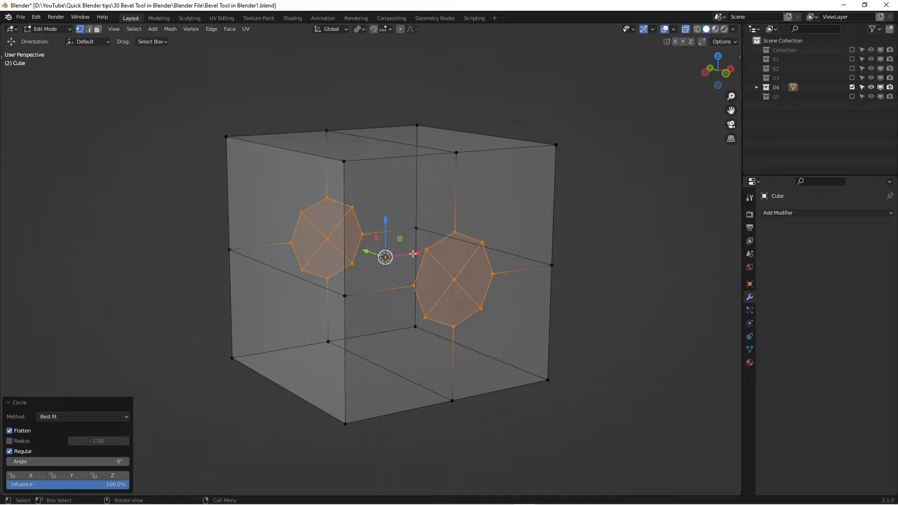
middle_click_drag(400, 241, 437, 266)
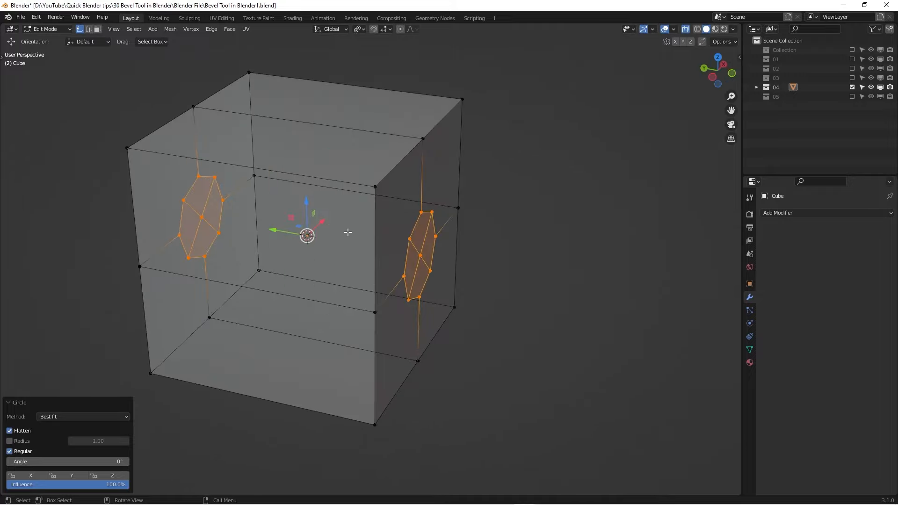
middle_click_drag(369, 240, 351, 231)
middle_click_drag(491, 302, 423, 268, "shift")
scroll(455, 269, "down", 2)
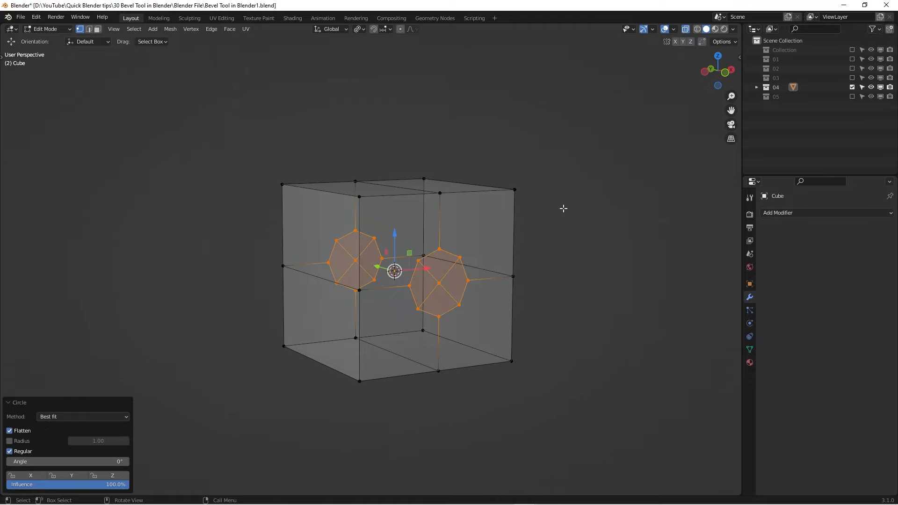
key("F3")
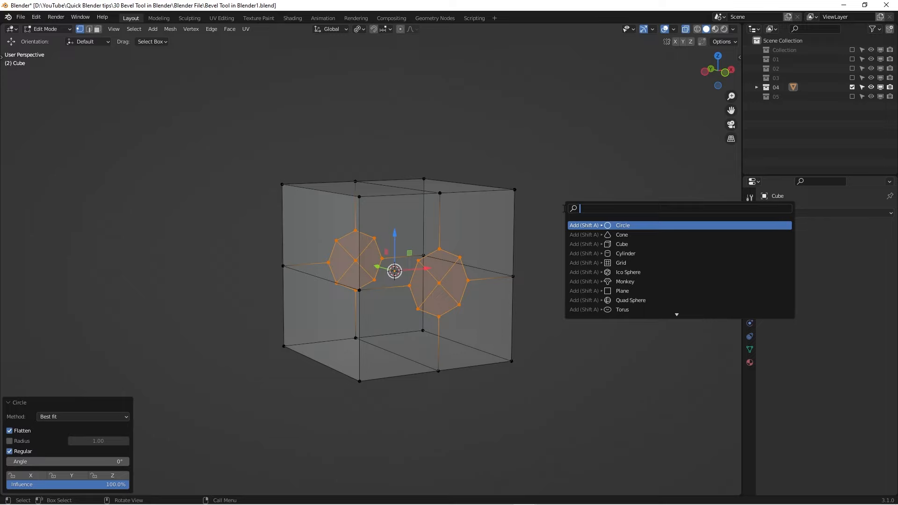
type("bri")
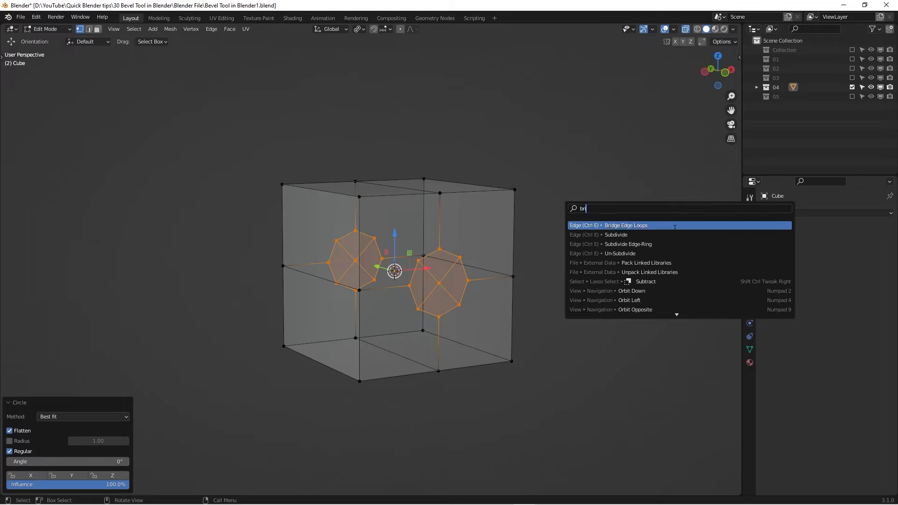
left_click(676, 227)
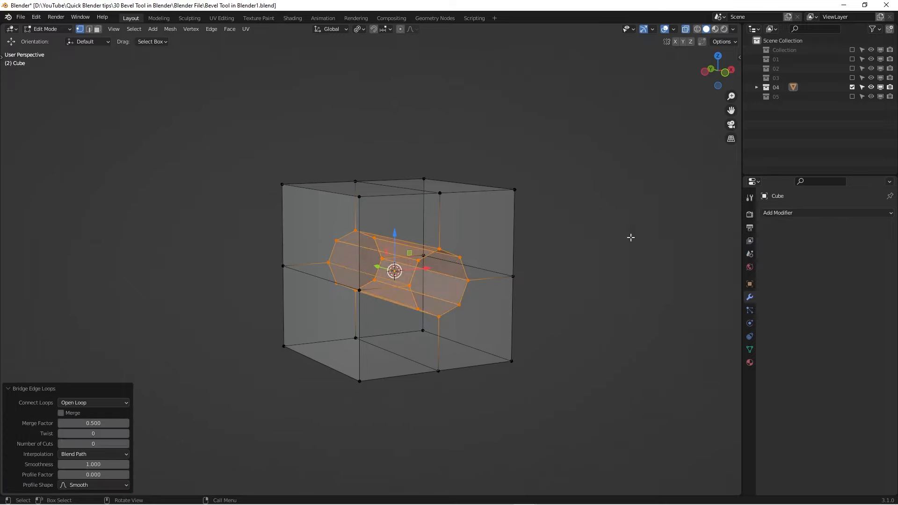
- Turn off X-ray and examine the hole through the cube from several angles
middle_click_drag(629, 236, 369, 233)
middle_click_drag(260, 291, 382, 335)
middle_click_drag(319, 226, 393, 285)
key("alt+z")
scroll(406, 277, "down", 1)
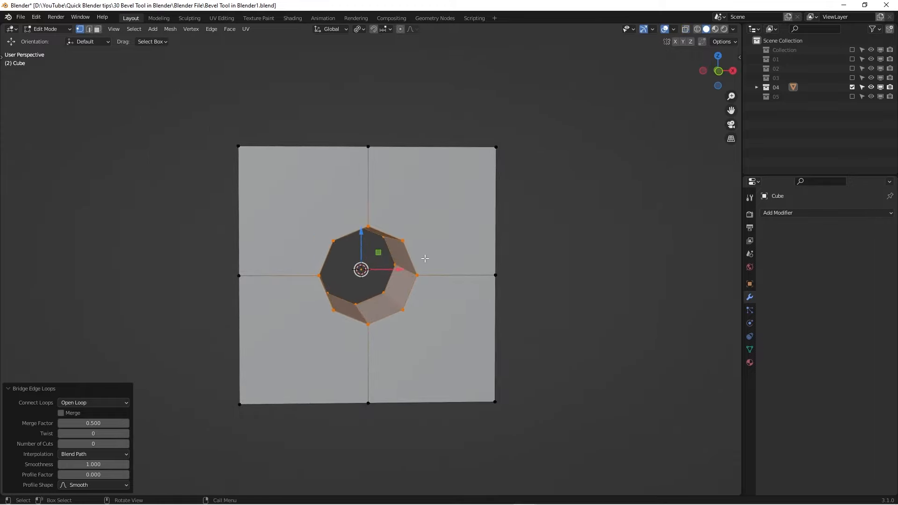
key("alt+z")
key("alt+z")
middle_click_drag(425, 258, 294, 226)
- Select each of the four front faces around the hole in turn to examine their shape
left_click(316, 255)
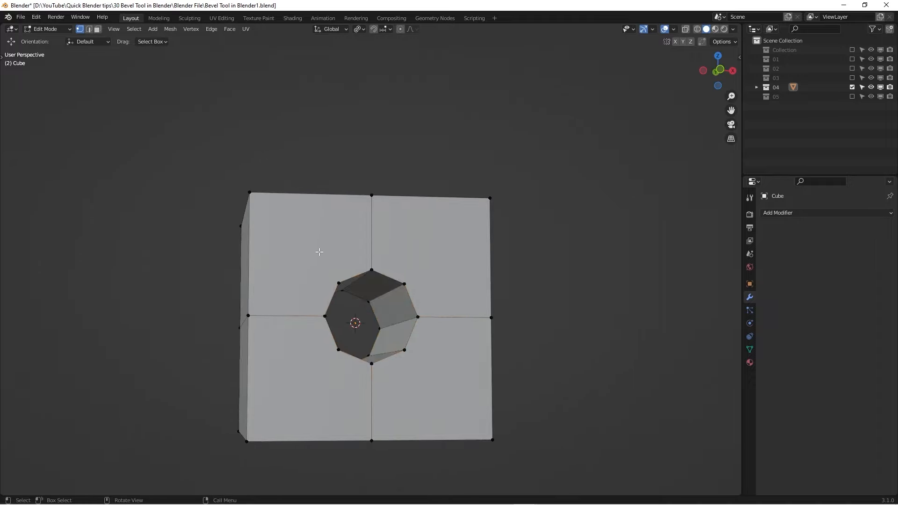
key("3")
left_click(317, 247)
left_click(425, 253)
left_click(431, 348)
left_click(297, 362)
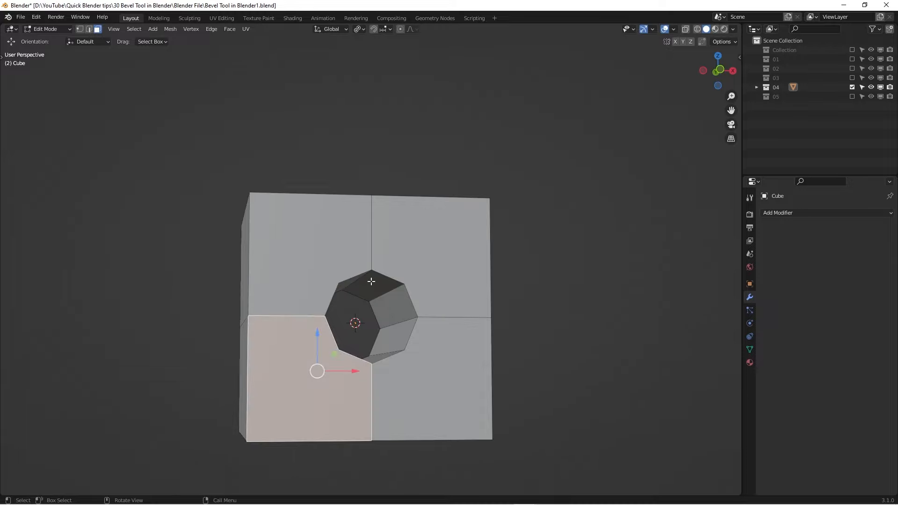
- Connect the hole's four diagonal vertices on the front face to the nearest cube corners with new edges
key("1")
middle_click_drag(325, 283, 324, 300)
left_click(300, 242)
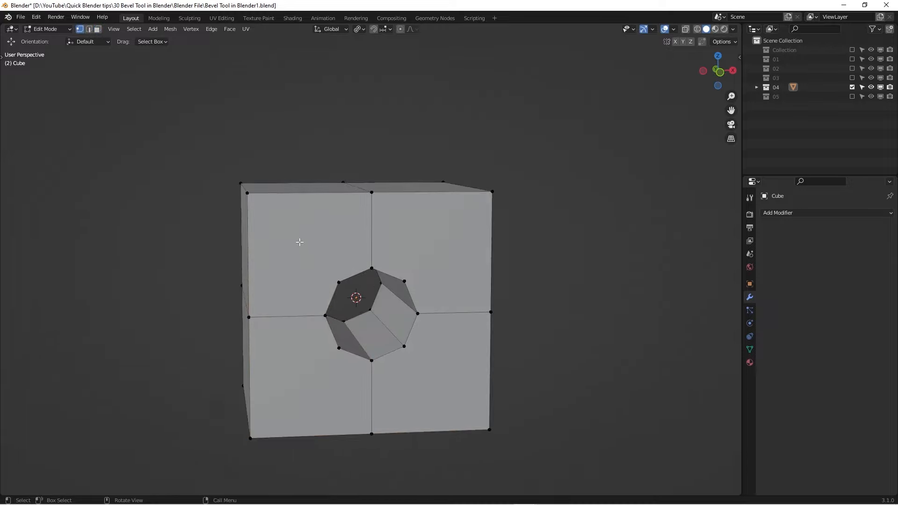
left_click(246, 187)
left_click(340, 281, "shift")
key("j")
left_click(404, 281)
left_click(492, 191, "shift")
left_click_drag(401, 344, 499, 431)
key("j")
left_click(339, 348)
left_click(250, 438, "shift")
key("j")
- Connect the hole's four diagonal vertices on the back face to the nearest cube corners with new edges
middle_click_drag(477, 356, 274, 346)
left_click(310, 296)
left_click(396, 212, "shift")
key("j")
left_click(158, 210)
left_click(247, 296, "shift")
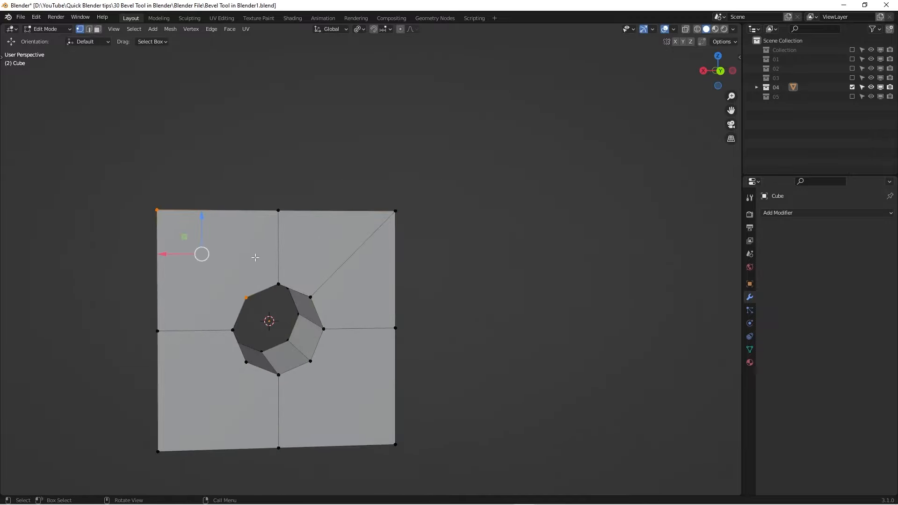
key("j")
left_click(310, 360)
left_click(395, 445, "shift")
key("j")
left_click(246, 362)
left_click(158, 451, "shift")
key("j")
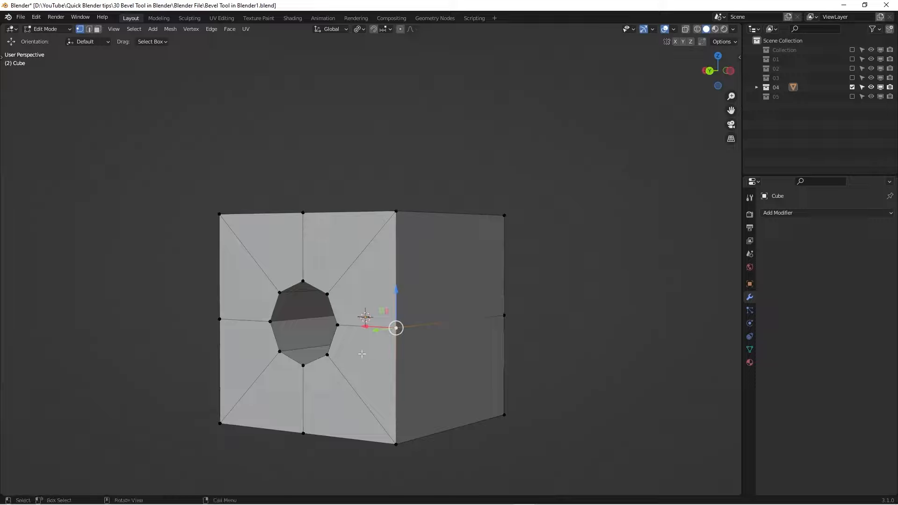
- Add three evenly spaced loop cuts around the cube between its front and back faces
scroll(481, 315, "up", 2)
middle_click_drag(485, 316, 409, 338)
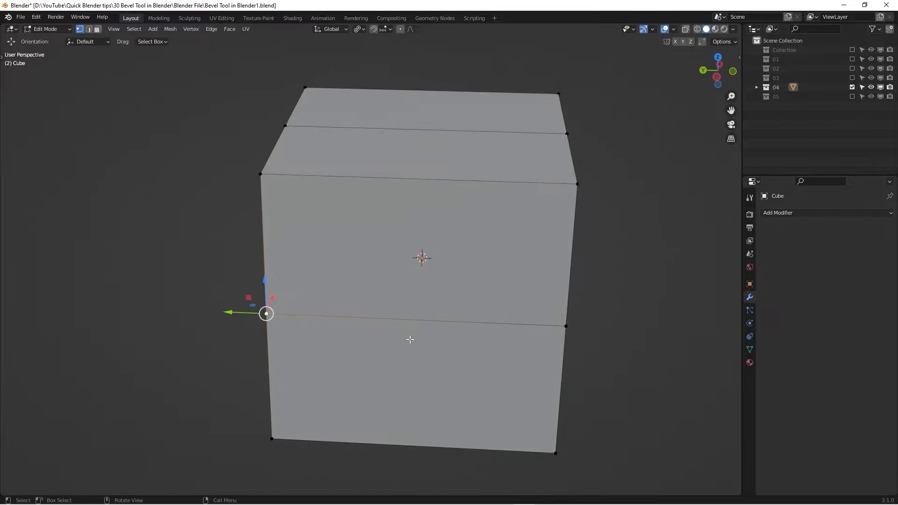
scroll(410, 339, "down", 2)
middle_click_drag(442, 231, 422, 246)
key("ctrl+t")
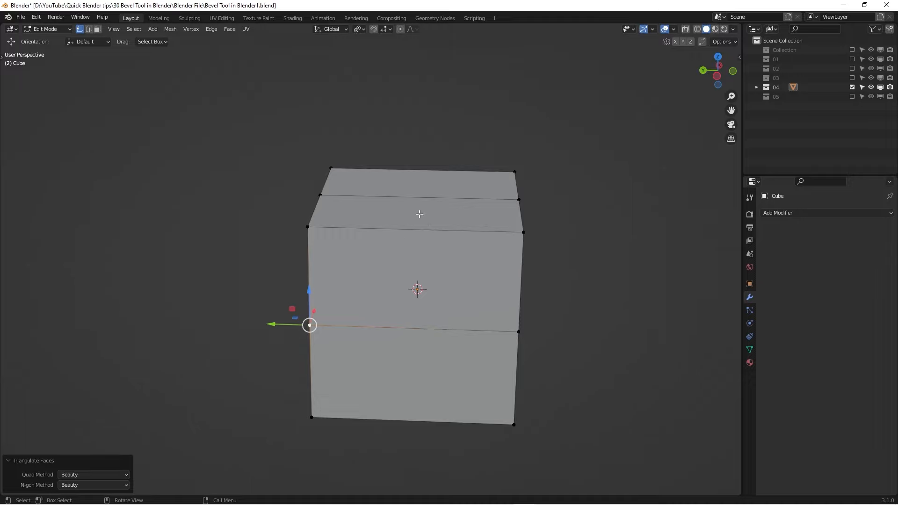
key("ctrl+r")
scroll(418, 201, "up", 2)
left_click(422, 200)
right_click(422, 201)
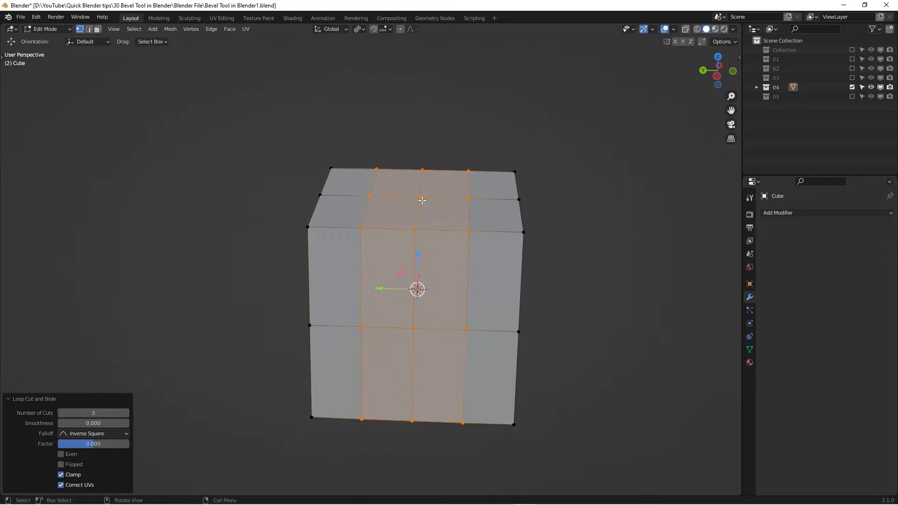
- Add a Subdivision Surface modifier with level 2 to the cube in Object Mode
middle_click_drag(422, 200, 388, 202)
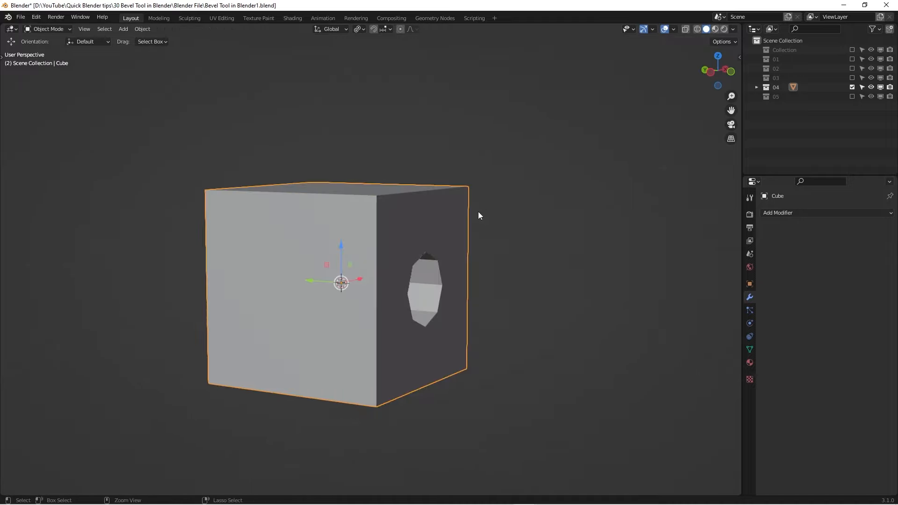
key("ctrl+2")
middle_click_drag(405, 255, 338, 242)
- Back in Edit Mode, edge-slide the loop nearest the front face close to the front edge, with a factor of about -0.89
key("Tab")
middle_click_drag(390, 227, 487, 274)
middle_click_drag(405, 274, 425, 259)
scroll(384, 274, "down", 1)
left_click(376, 273, "alt")
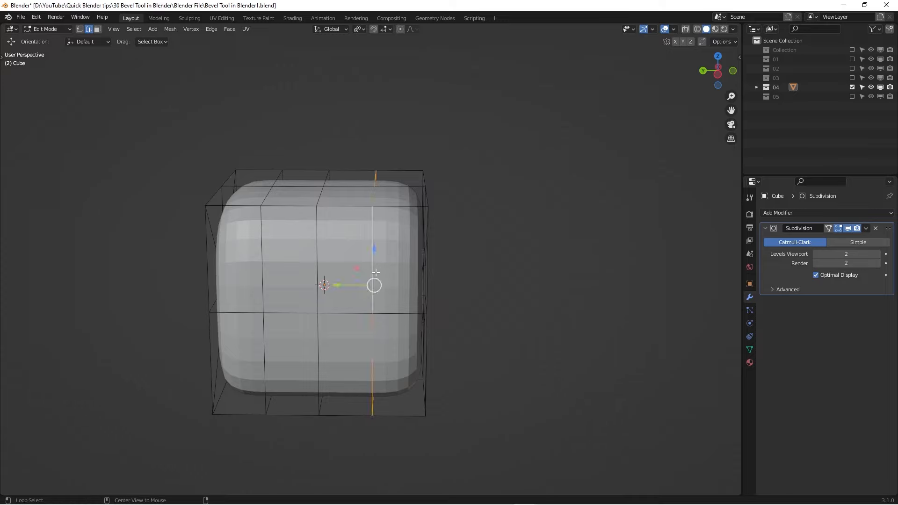
key("g")
key("g")
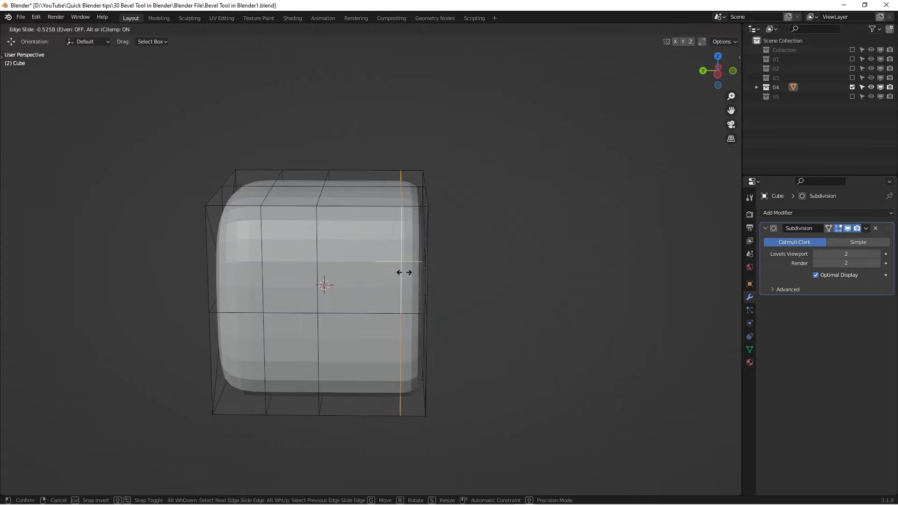
left_click(419, 274)
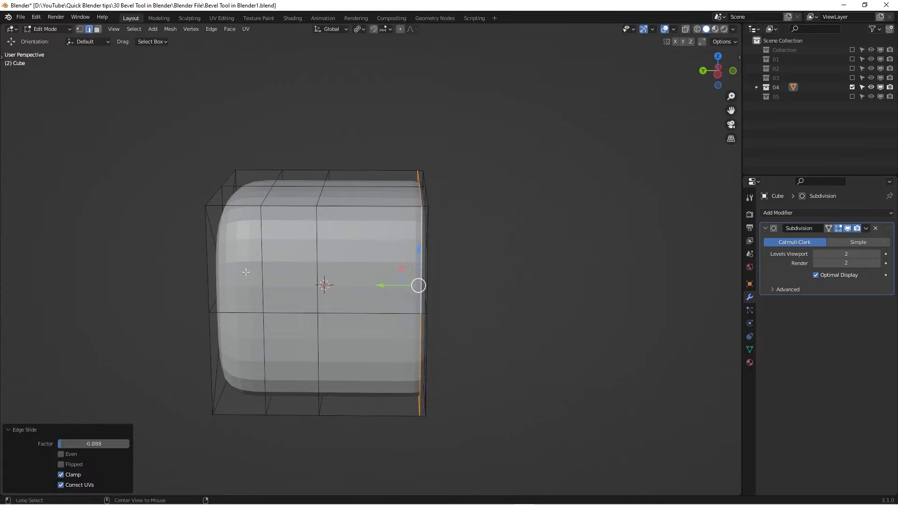
- Edge-slide the loop nearest the back face close to the back edge, with a factor of about -0.889
left_click(263, 271, "alt")
key("g")
key("g")
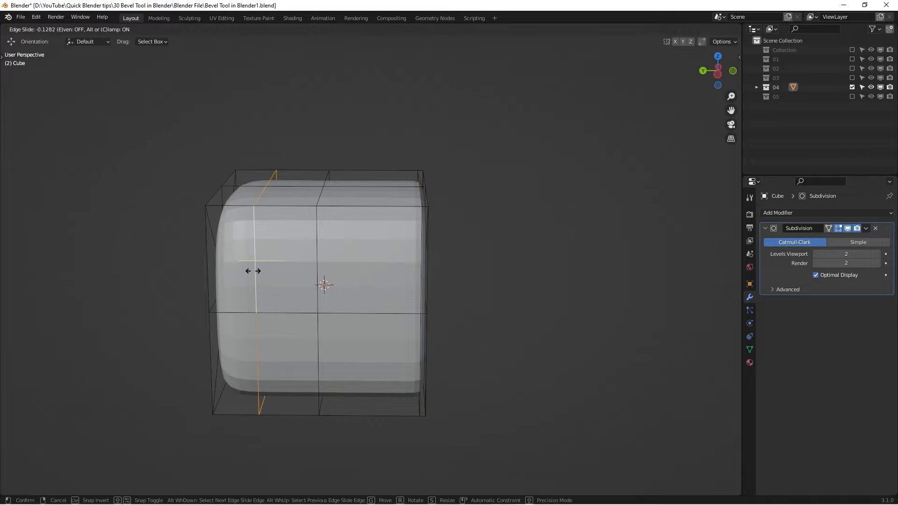
left_click(216, 272)
- Add two loop cuts around the front hole, one tight to its rim and one near the outer edges with a factor of about 0.617
middle_click_drag(231, 285, 419, 231)
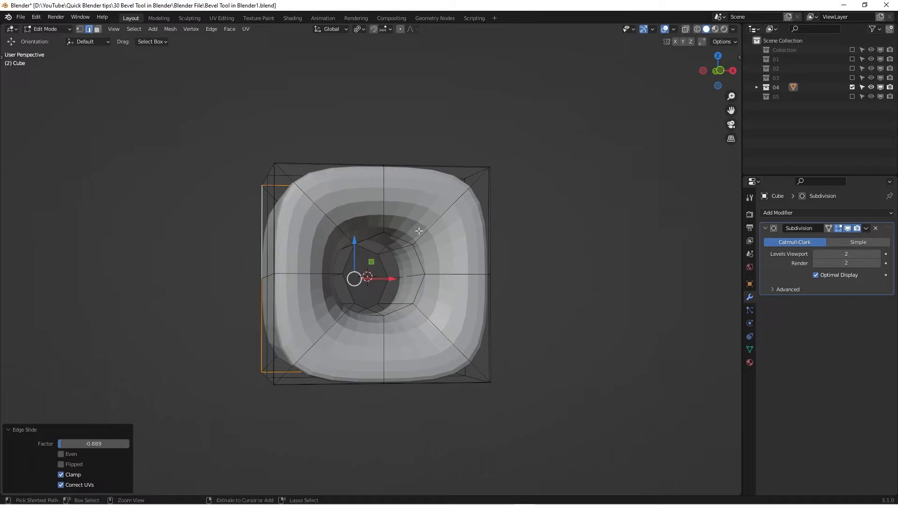
left_click(423, 208, "ctrl+alt")
key("g")
key("g")
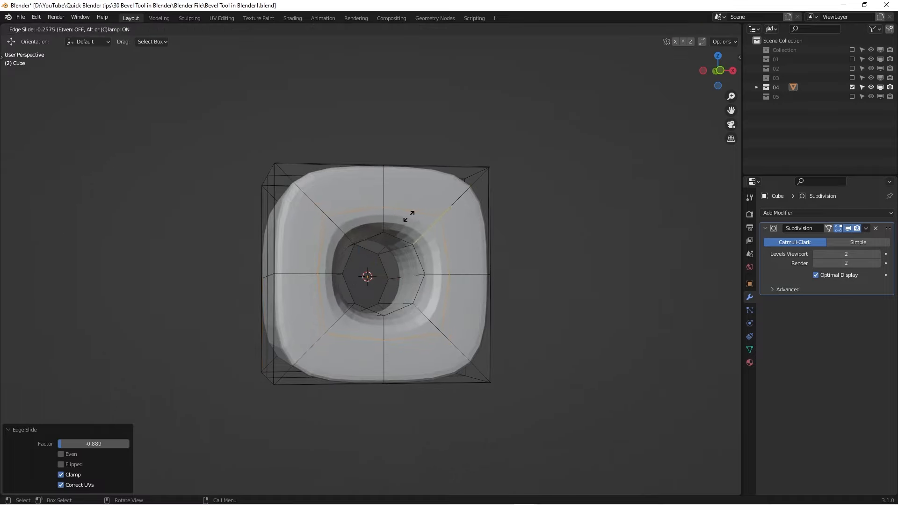
key("Escape")
key("ctrl+z")
key("ctrl+r")
left_click(431, 215)
left_click(445, 195)
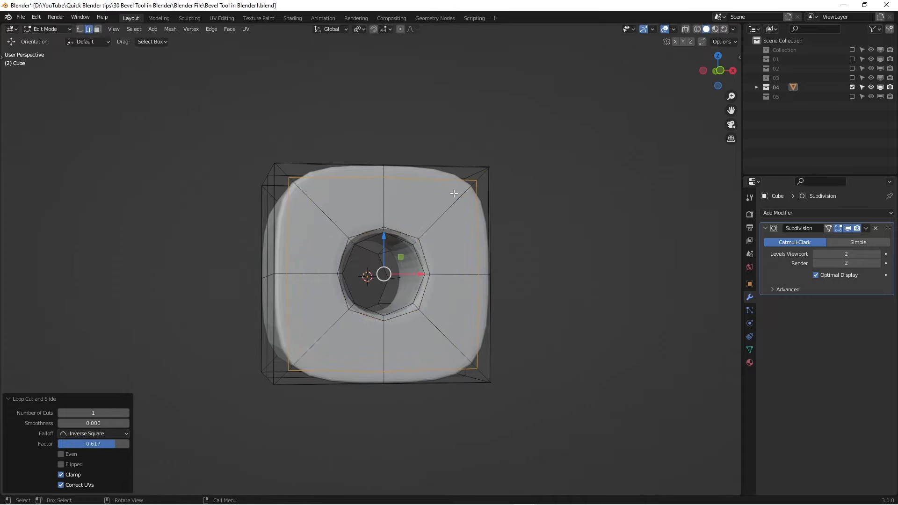
- Return to Object Mode and examine the subdivided cube's front hole and edges in perspective
key("Tab")
middle_click_drag(479, 214, 511, 235)
key("Tab")
key("Tab")
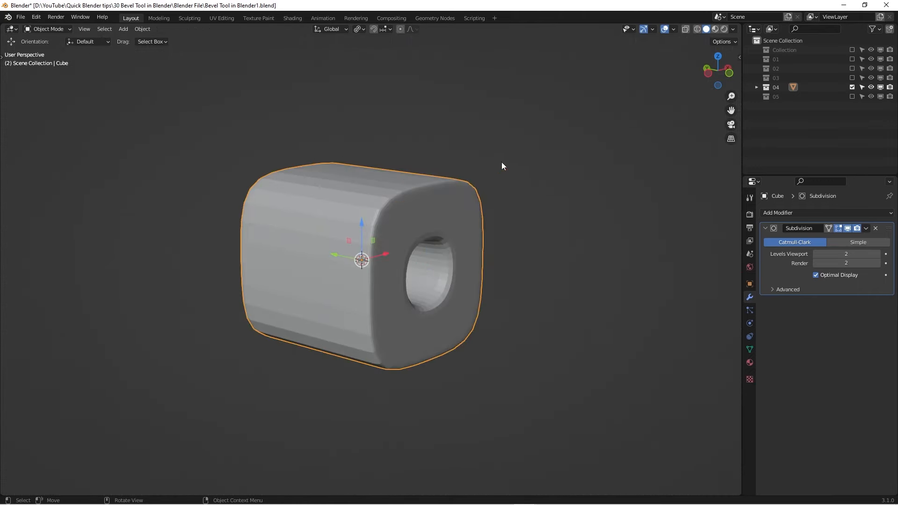
- Exclude collection 04 from the view layer and include collection 05 with the three L-shaped blocks
middle_click_drag(362, 260, 422, 266)
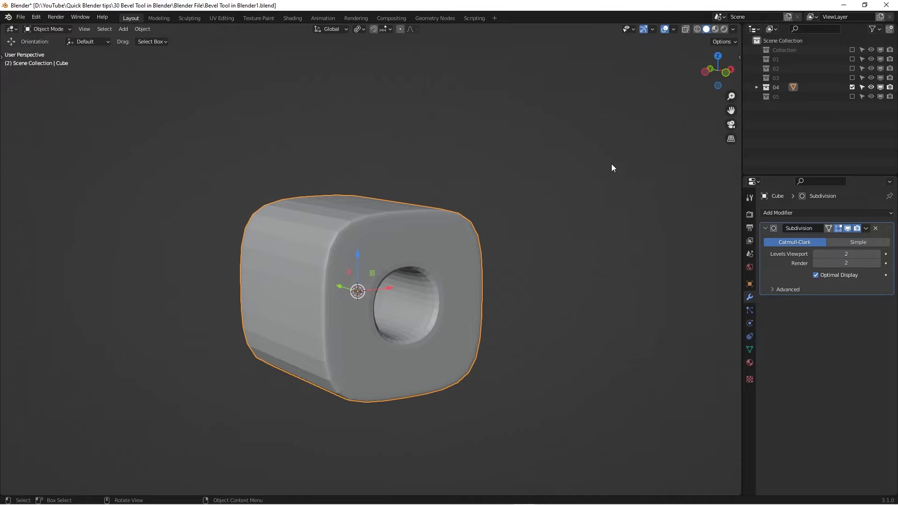
key("Tab")
key("Tab")
left_click(852, 87)
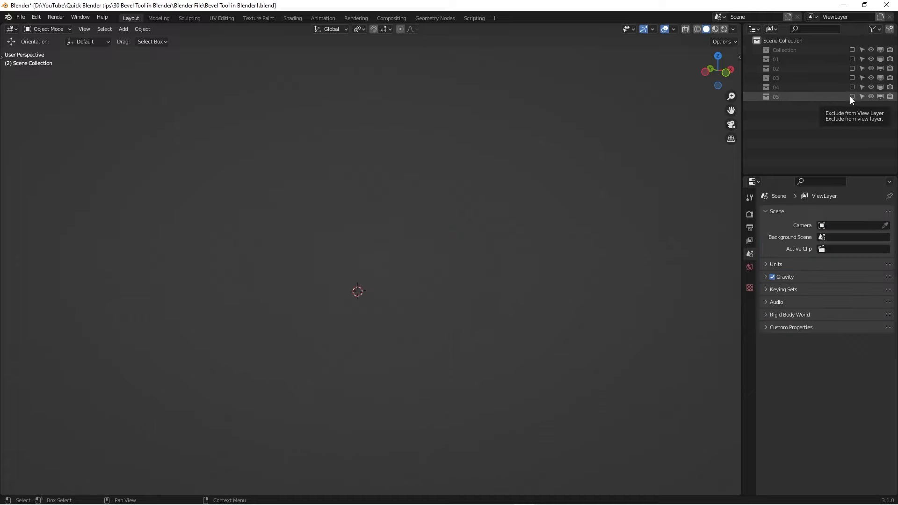
left_click(852, 96)
- Examine the three L-shaped blocks from the front and at an angle, comparing their edges
scroll(554, 212, "down", 6)
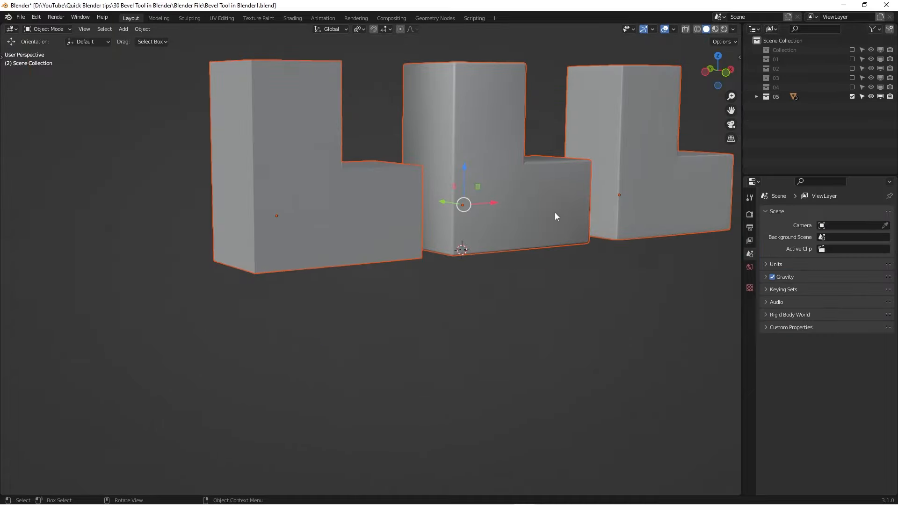
middle_click_drag(349, 291, 289, 252)
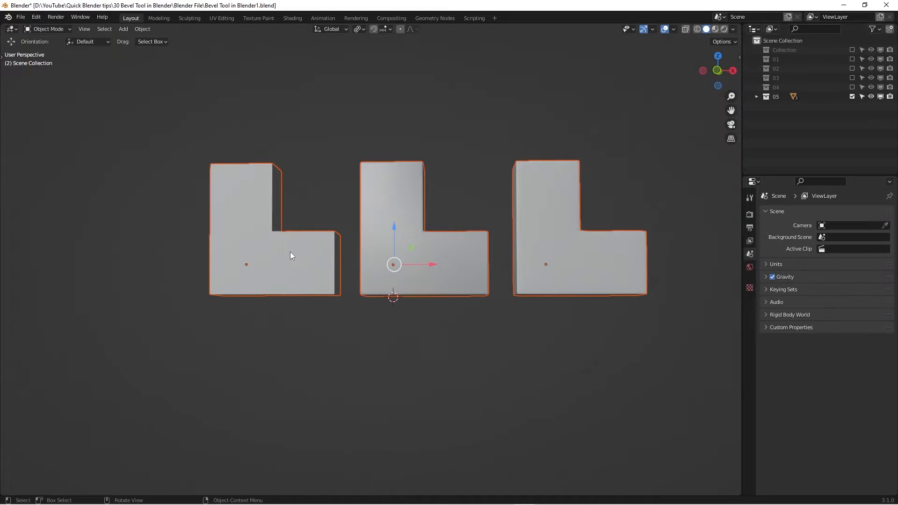
key("KP_1")
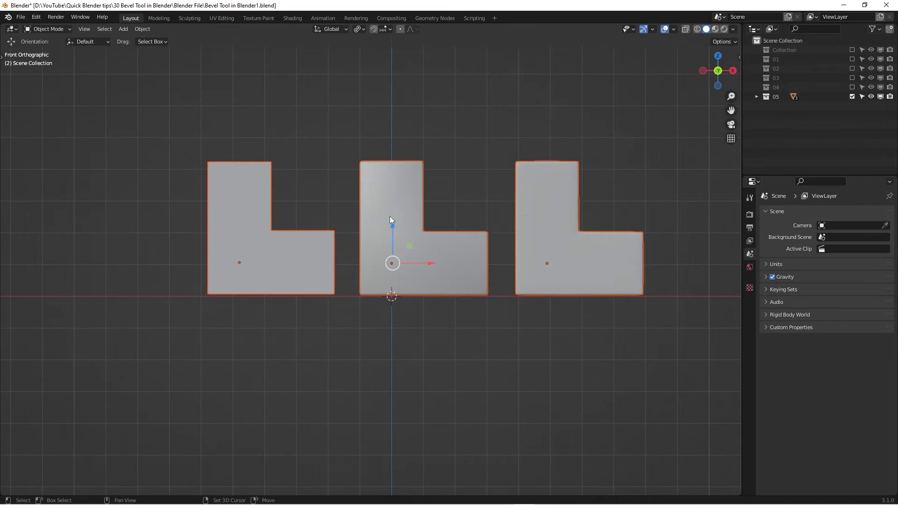
middle_click_drag(431, 205, 402, 213, "shift")
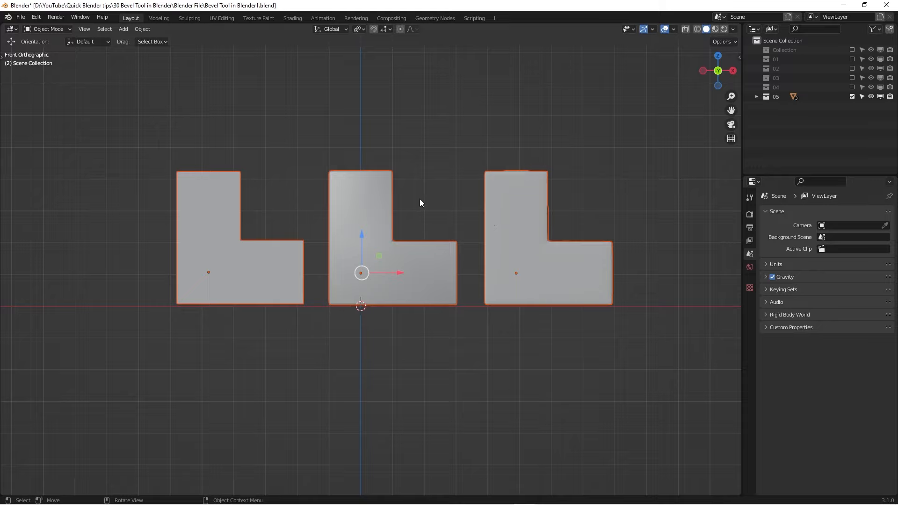
middle_click_drag(420, 207, 425, 235)
scroll(409, 236, "up", 4)
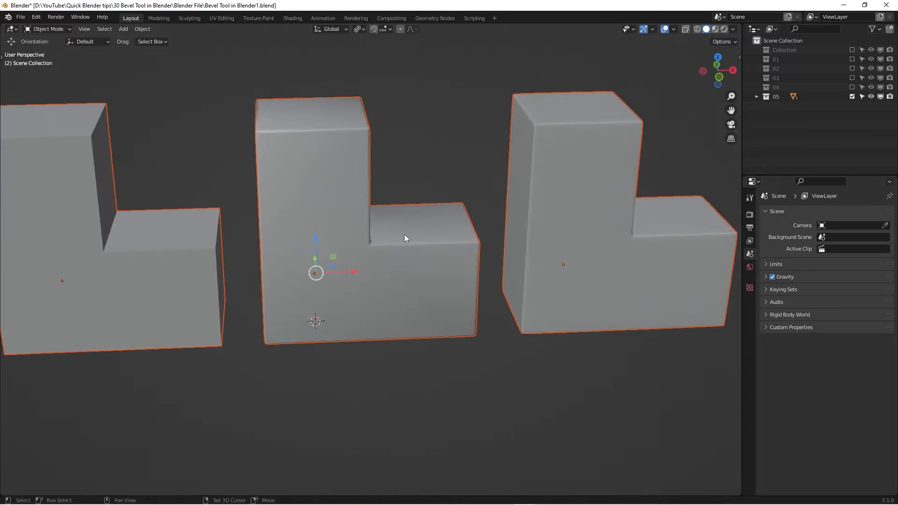
scroll(463, 246, "down", 3)
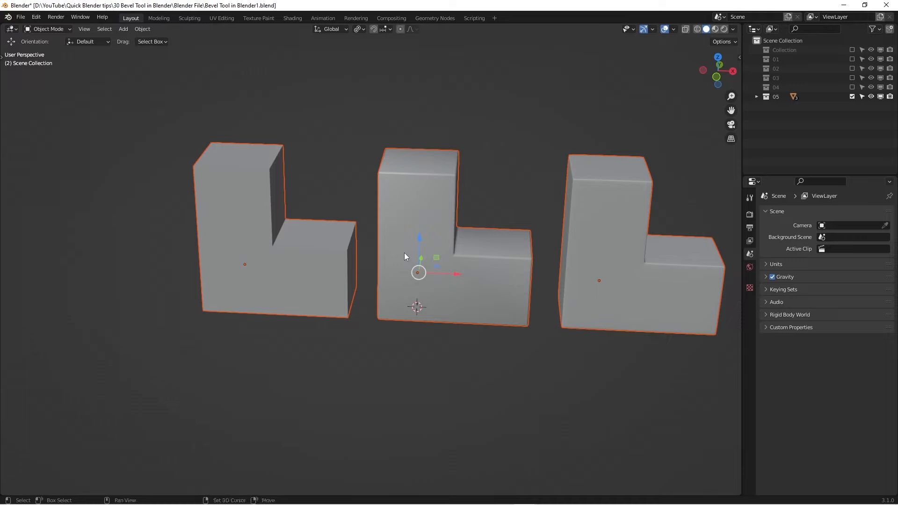
middle_click_drag(404, 252, 375, 281)
left_click(375, 282)
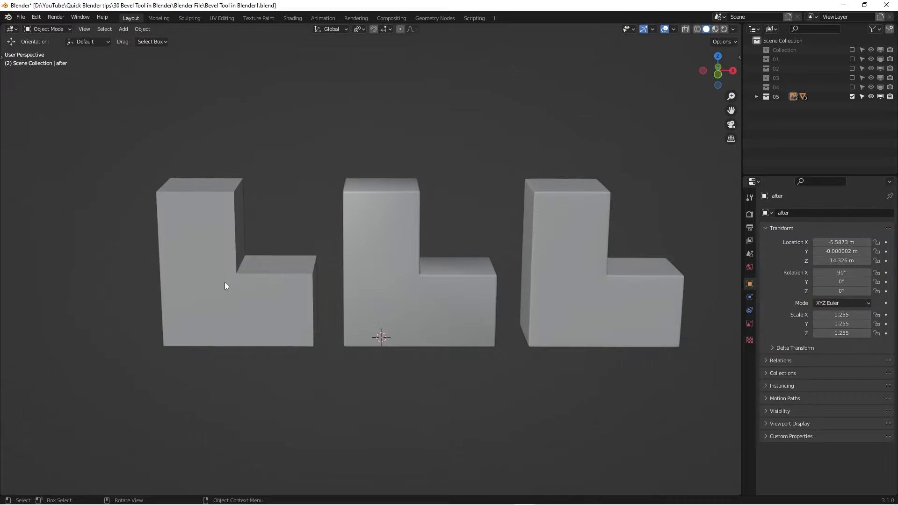
middle_click_drag(225, 283, 274, 267)
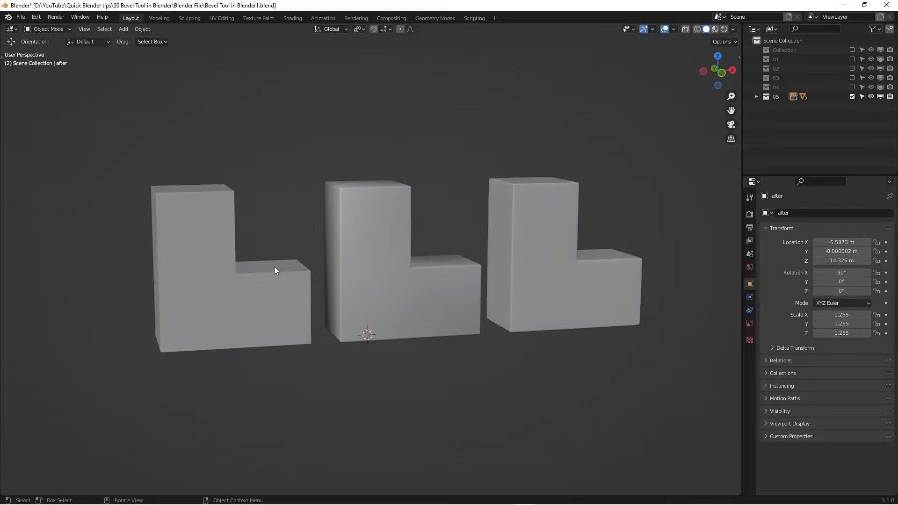
scroll(214, 189, "up", 1)
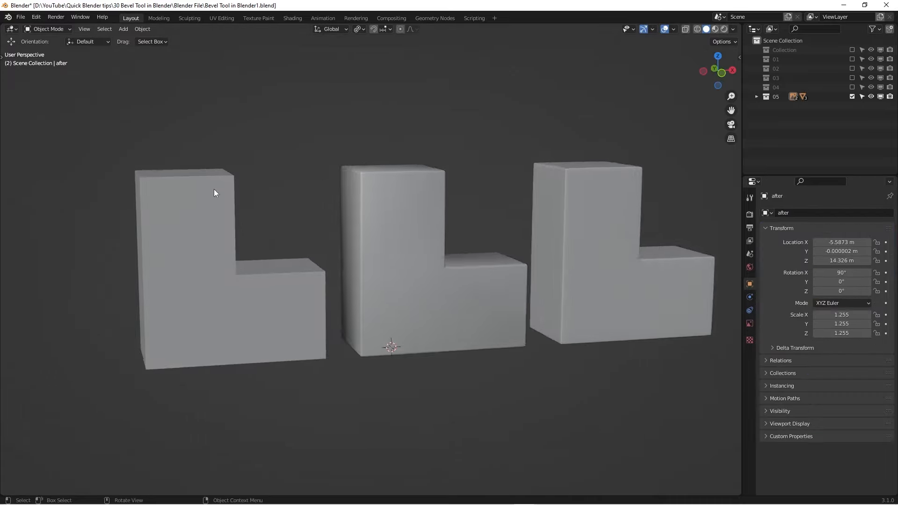
scroll(451, 270, "down", 1)
scroll(428, 287, "up", 1)
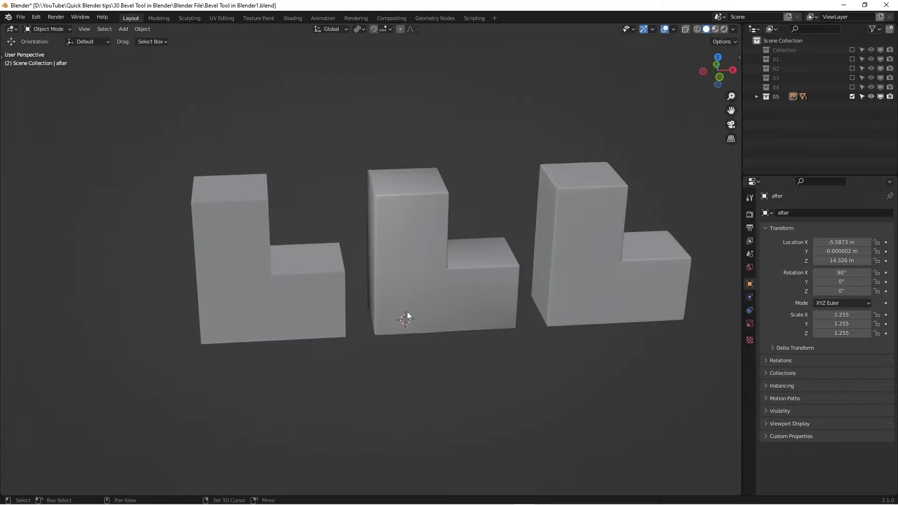
scroll(282, 276, "up", 1)
- Enter Edit Mode on the plain, unbevelled L-shaped block and compare its mesh with the two other blocks
left_click(252, 273)
scroll(249, 252, "up", 1)
key("Tab")
middle_click_drag(249, 253, 525, 201)
scroll(291, 284, "down", 2)
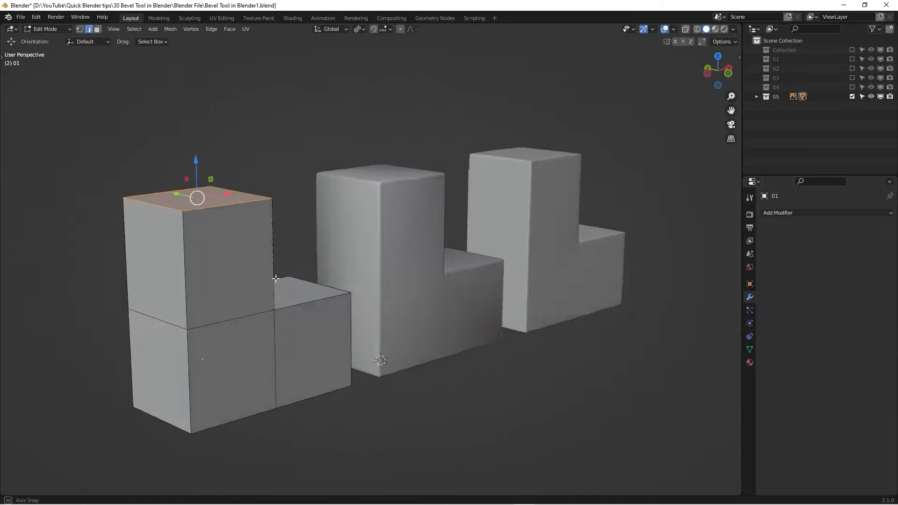
middle_click_drag(277, 277, 251, 273)
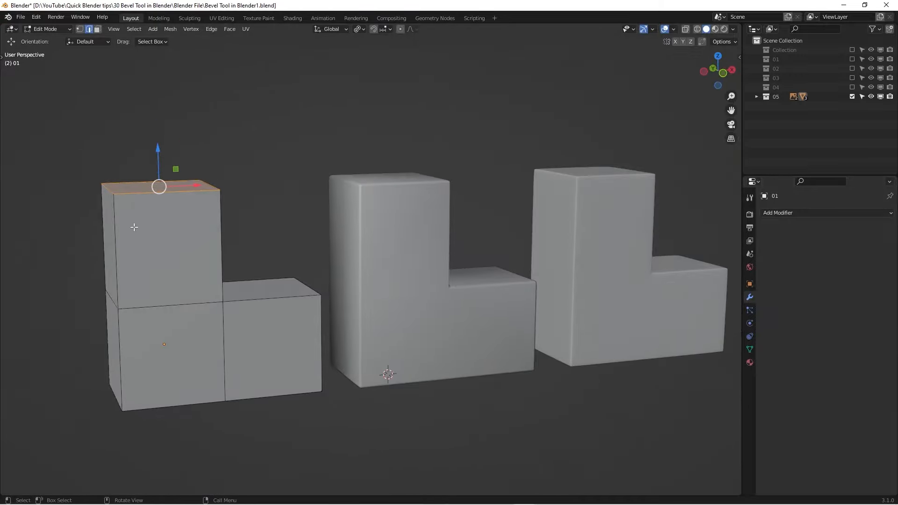
middle_click_drag(134, 227, 162, 248)
middle_click_drag(219, 350, 184, 368)
scroll(256, 339, "up", 1)
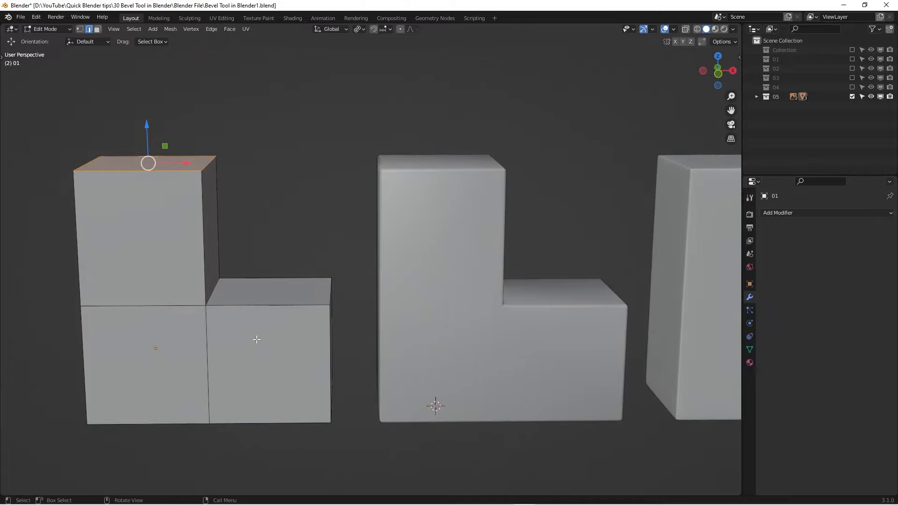
- Clear the mesh selection on the plain block, inspect its sharp edges and return to Object Mode
left_click(259, 230)
key("Tab")
key("Tab")
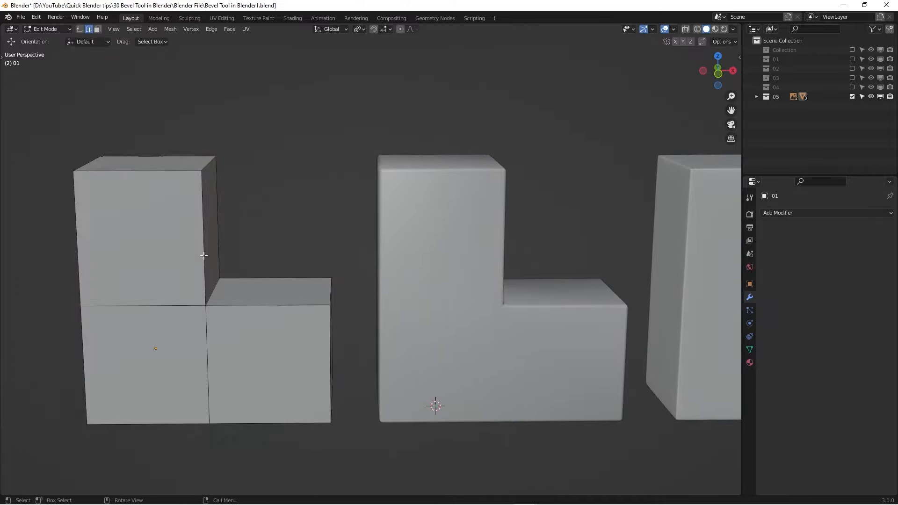
scroll(165, 220, "down", 1)
middle_click_drag(194, 234, 153, 176, "shift")
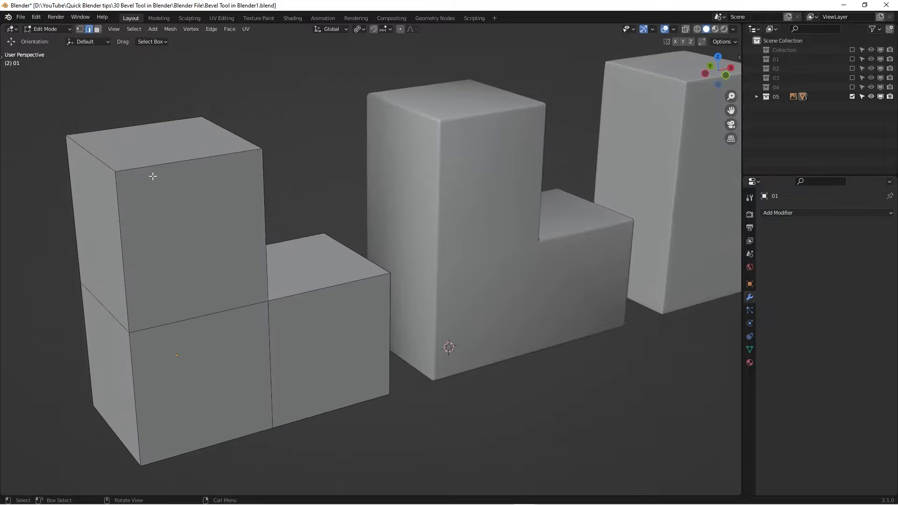
scroll(275, 195, "down", 2)
middle_click_drag(275, 195, 420, 198)
key("Tab")
- Select the middle block, disable its Subdivision modifier in the viewport and inspect its bevelled edges in Edit Mode
left_click(390, 214)
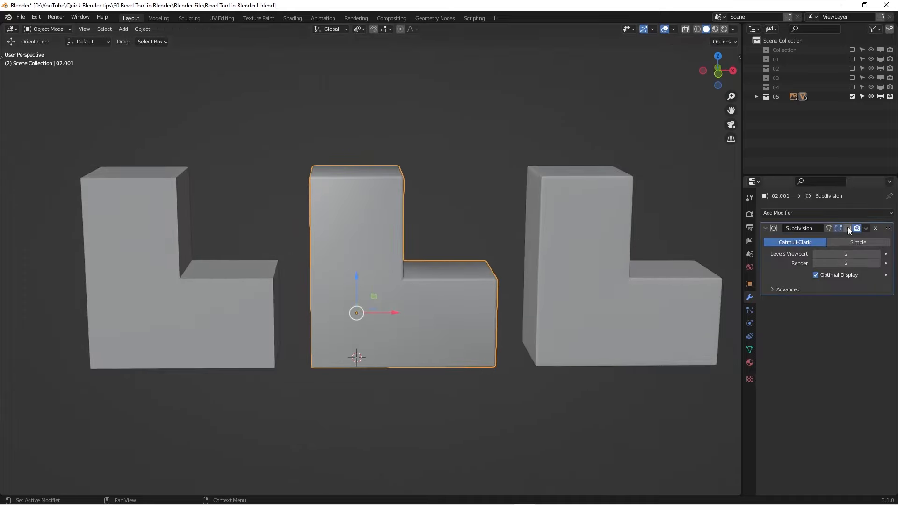
scroll(543, 247, "up", 2)
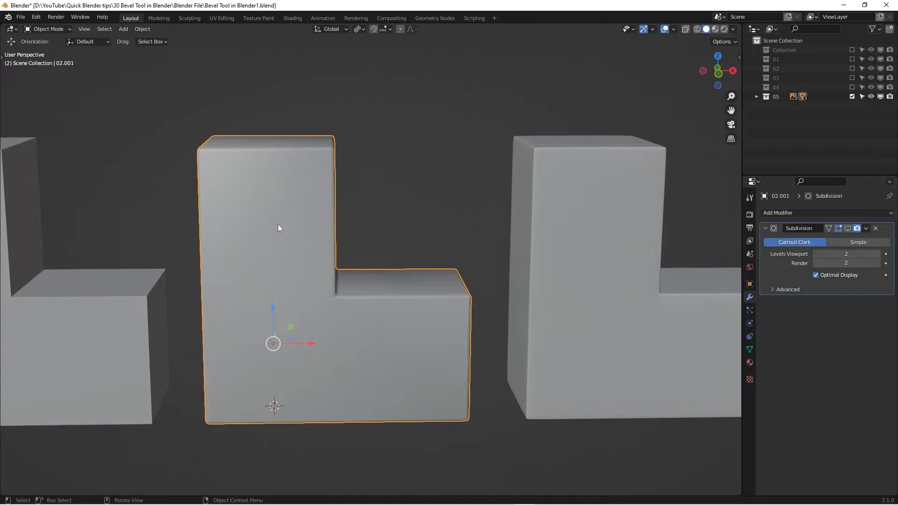
key("Tab")
middle_click_drag(300, 186, 294, 215)
scroll(322, 146, "up", 4)
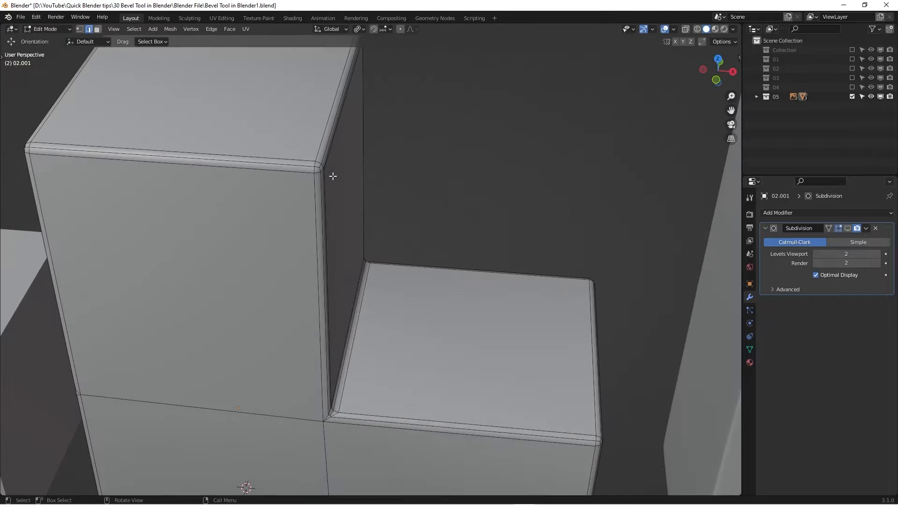
scroll(323, 176, "down", 1)
scroll(318, 156, "down", 4)
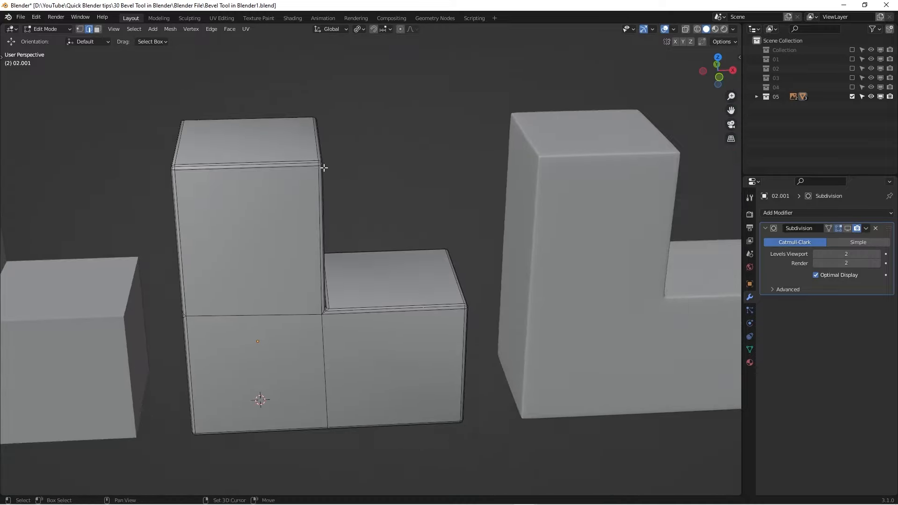
middle_click_drag(323, 168, 329, 172, "shift")
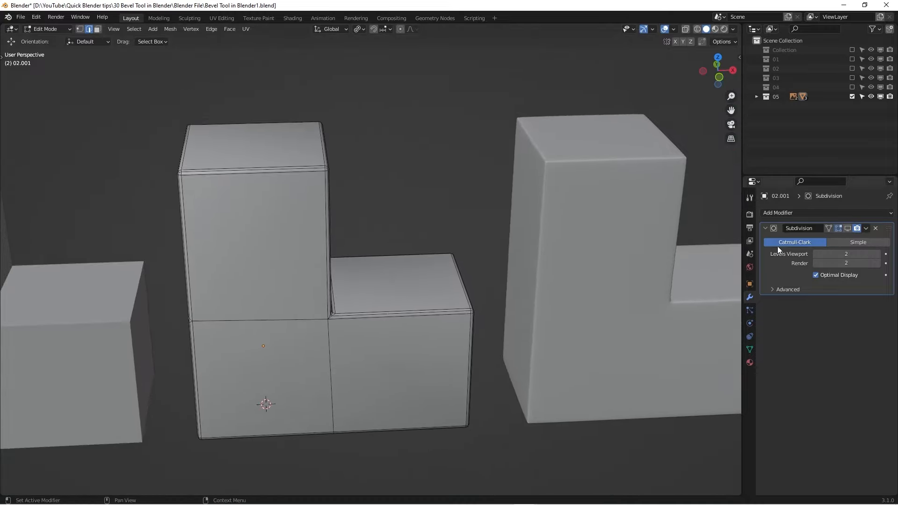
middle_click_drag(458, 265, 439, 239)
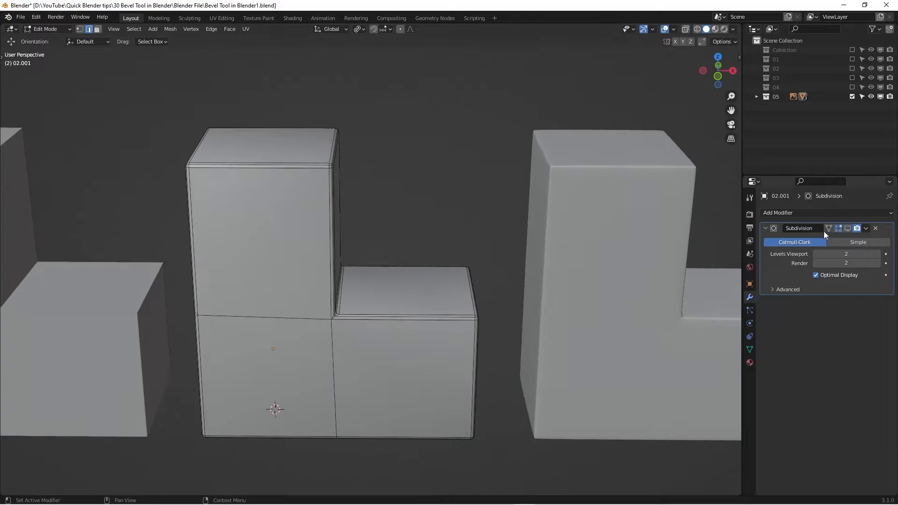
- Enable the middle block's Subdivision modifier in the viewport and examine its inner corner in Edit and Object Mode
left_click(847, 228)
middle_click_drag(364, 187, 297, 226)
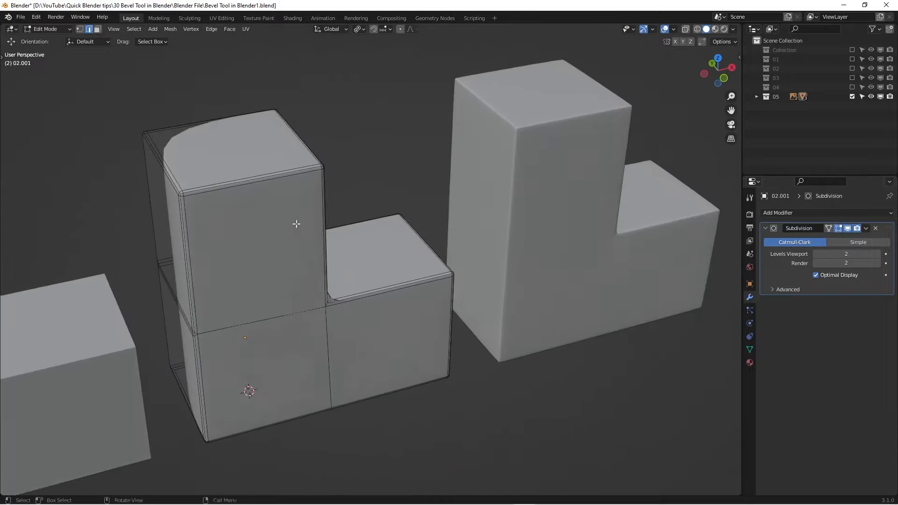
scroll(231, 226, "up", 4)
middle_click_drag(231, 226, 207, 219)
middle_click_drag(457, 355, 338, 266, "shift")
scroll(300, 306, "up", 1)
middle_click_drag(300, 307, 274, 302)
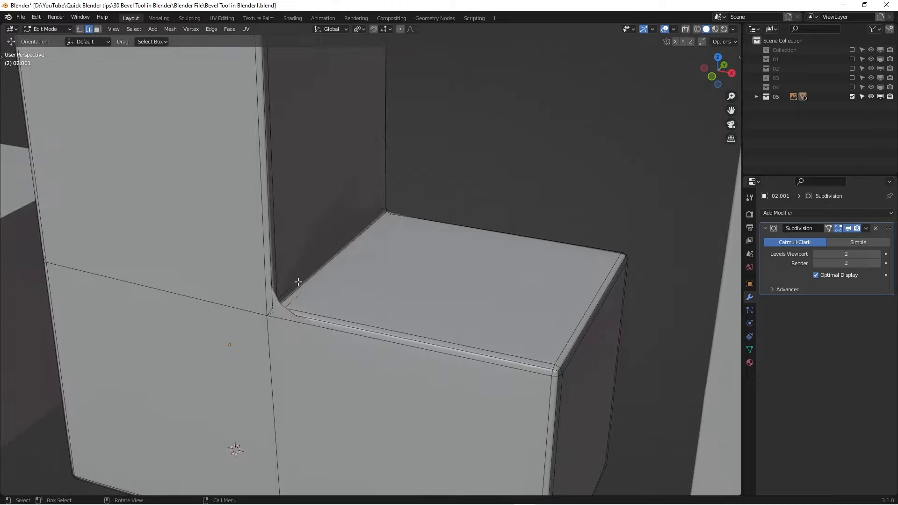
key("Tab")
scroll(294, 290, "up", 1)
scroll(281, 294, "down", 2)
key("Tab")
scroll(272, 281, "down", 2)
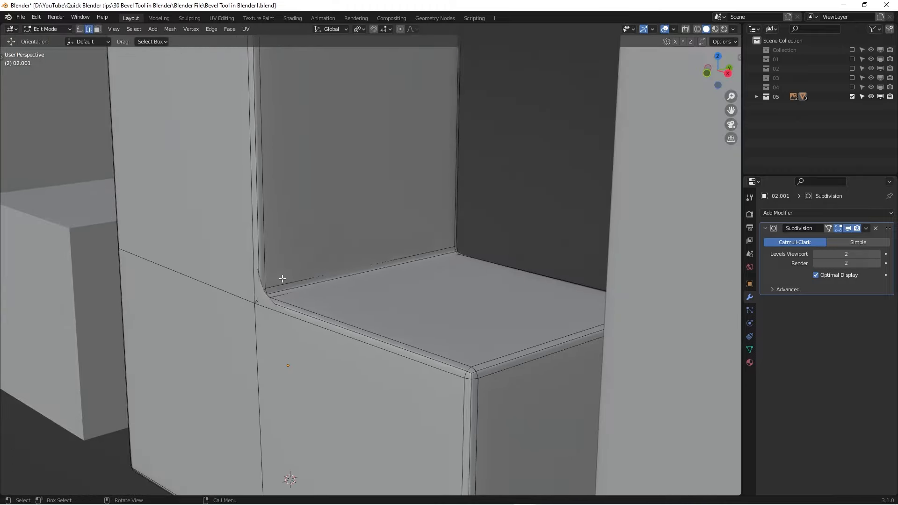
- Turn on X-ray, disable the Subdivision viewport display and examine the bevel topology around the middle block's inner corner
key("alt+z")
scroll(283, 278, "down", 2)
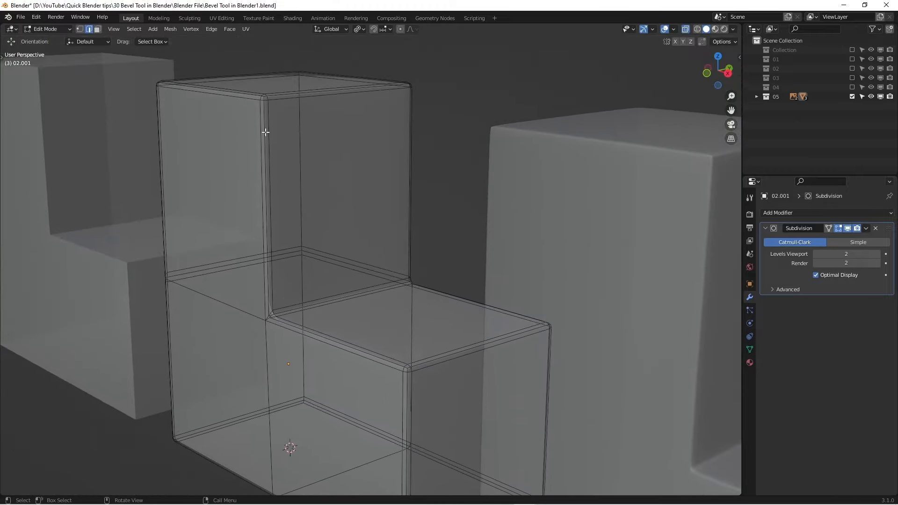
scroll(293, 308, "up", 5)
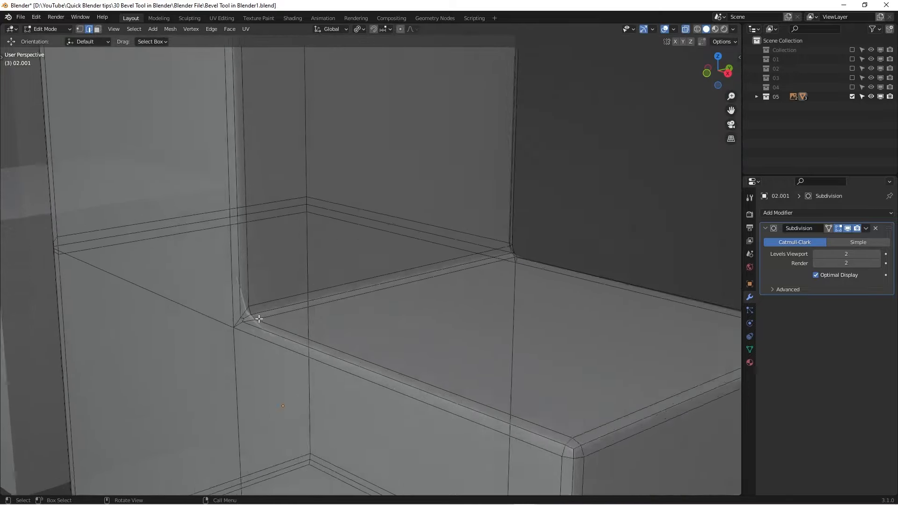
left_click(847, 228)
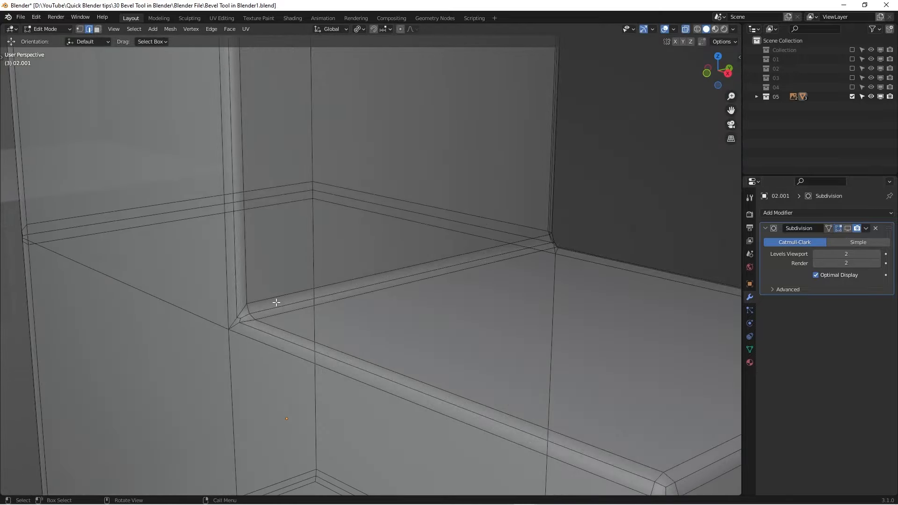
middle_click_drag(356, 262, 293, 313, "alt")
scroll(366, 276, "down", 3)
key("Tab")
key("Tab")
scroll(358, 293, "up", 2)
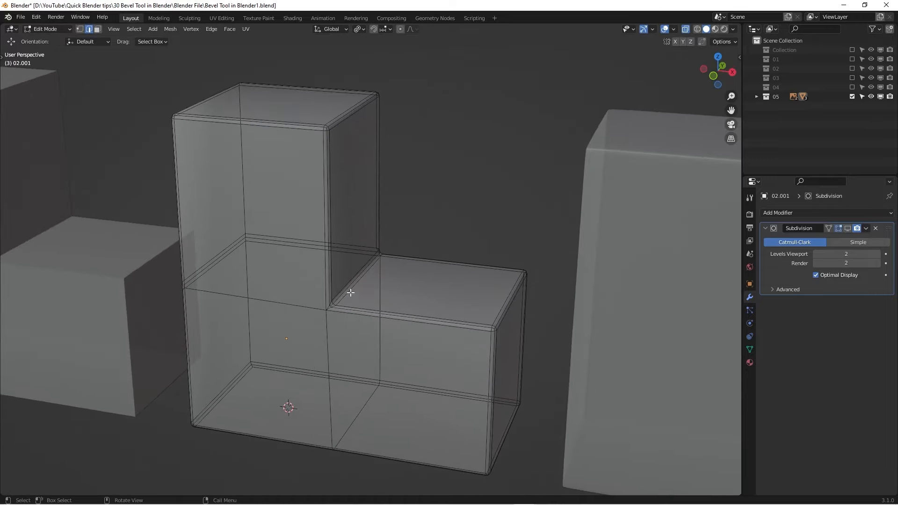
- In Object Mode, turn off X-ray, re-enable the Subdivision viewport display and inspect the middle block's inner corner up close
key("Tab")
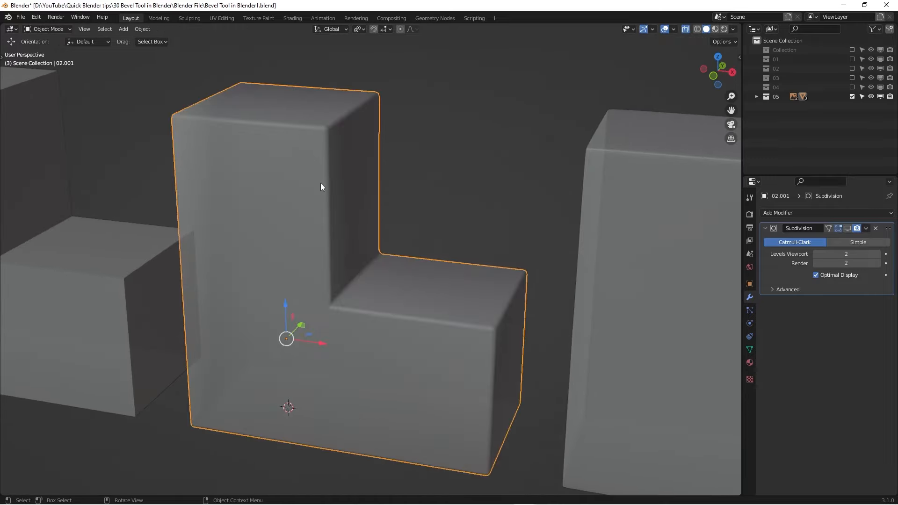
key("alt+z")
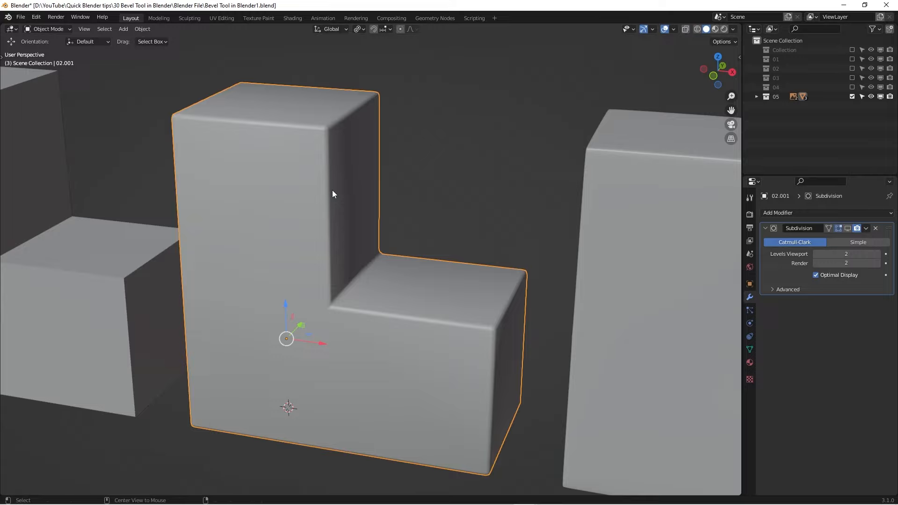
left_click(848, 228)
scroll(347, 305, "up", 5)
middle_click_drag(348, 304, 273, 299)
scroll(361, 306, "up", 3)
scroll(366, 291, "up", 2)
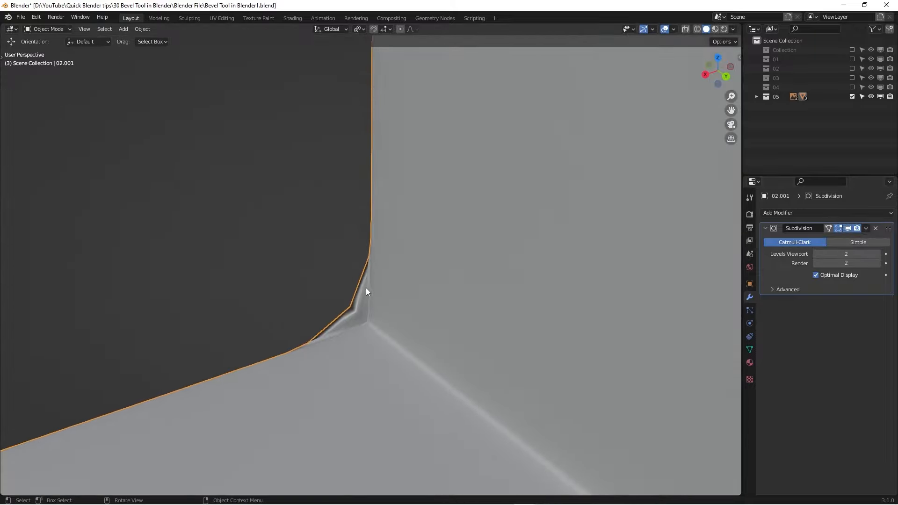
middle_click_drag(366, 291, 395, 366)
scroll(501, 320, "down", 5)
scroll(396, 363, "up", 2)
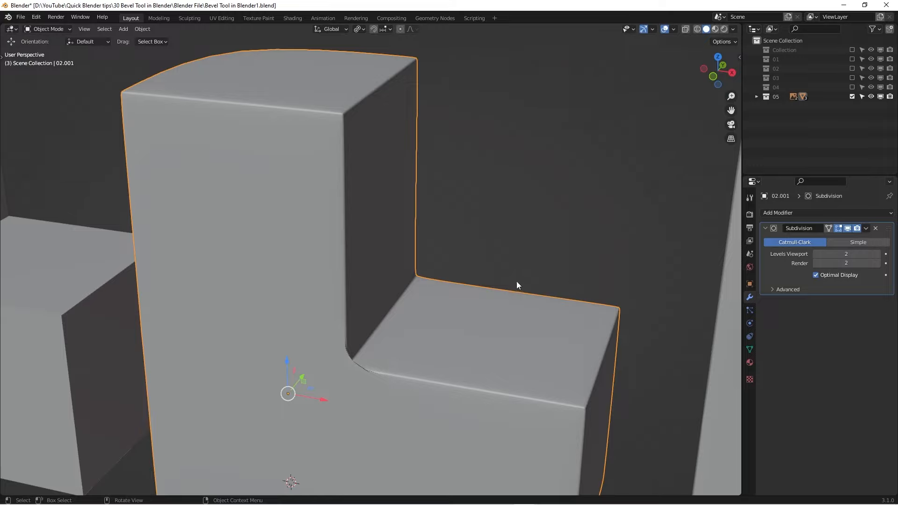
scroll(379, 375, "up", 5)
middle_click_drag(379, 375, 361, 281)
scroll(420, 330, "down", 8)
- Select the third L-shaped block to compare it with the other two
left_click(337, 293)
middle_click_drag(136, 259, 290, 225, "shift")
scroll(285, 225, "down", 2)
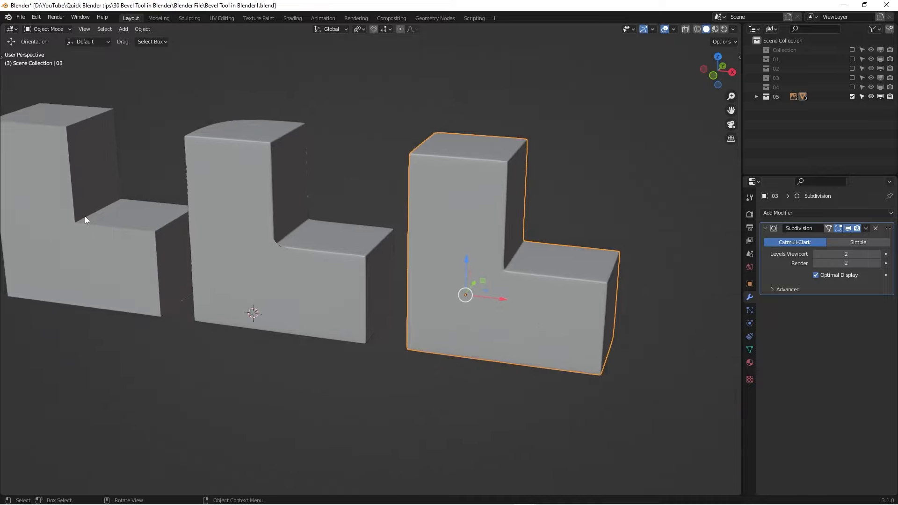
- Examine the third block's bevelled edges in Edit Mode with the Subdivision viewport display off and back on
key("Tab")
scroll(506, 190, "up", 3)
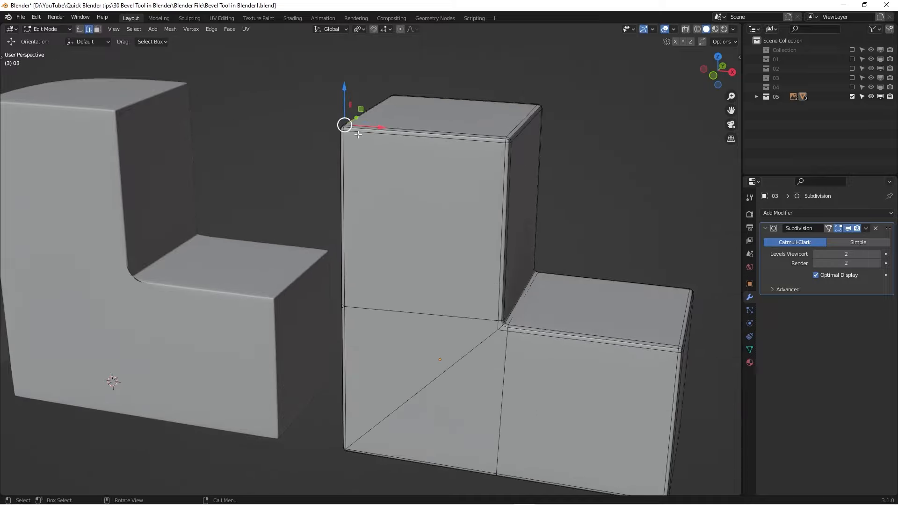
scroll(656, 340, "down", 3)
middle_click_drag(661, 338, 397, 331, "shift")
scroll(491, 334, "up", 3)
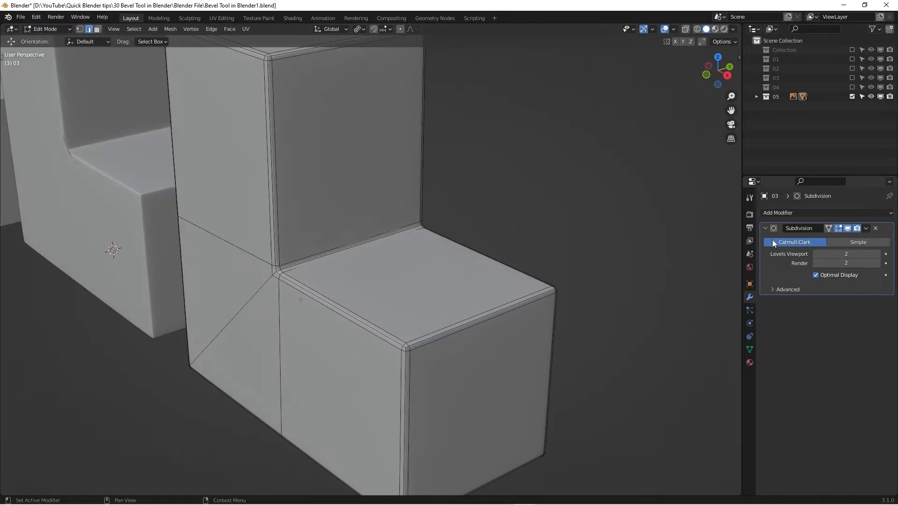
left_click(846, 229)
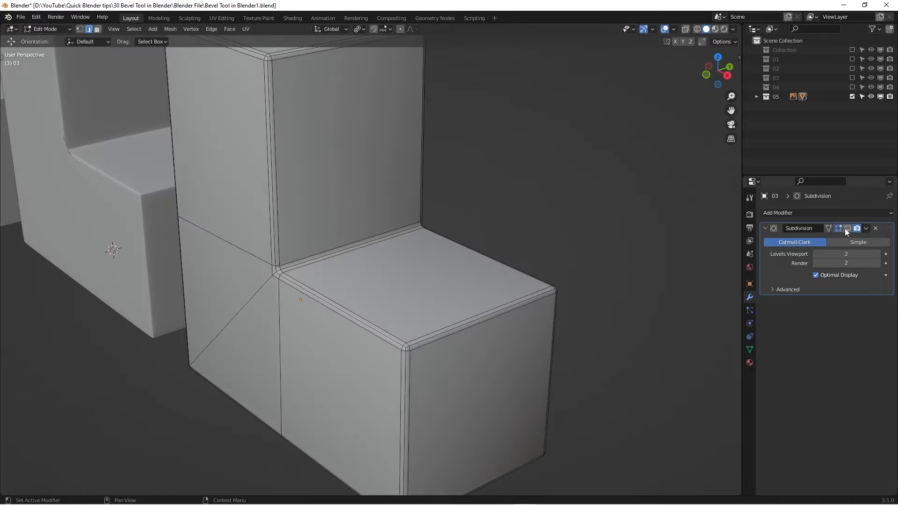
left_click(846, 229)
scroll(469, 344, "up", 3)
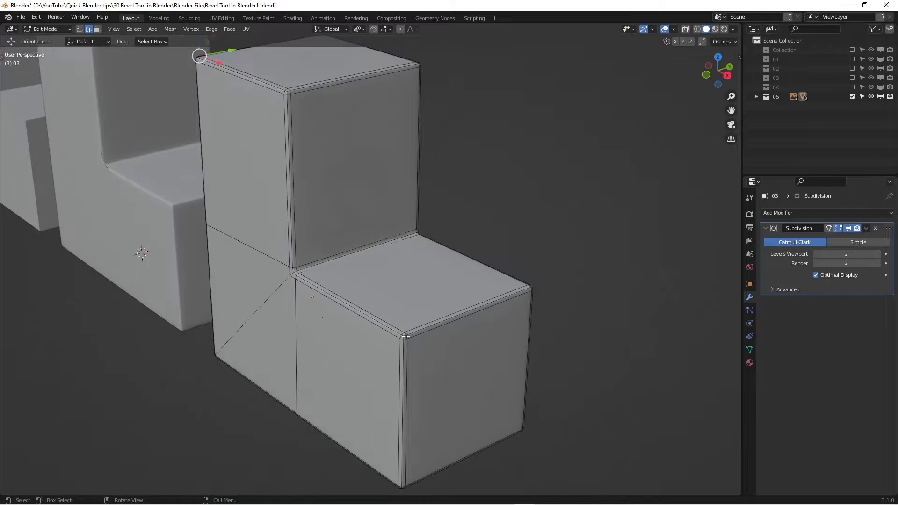
- Compare the third block's inner corner in Object Mode and Edit Mode from the front
middle_click_drag(379, 355, 605, 305)
scroll(604, 305, "down", 4)
middle_click_drag(417, 331, 513, 365, "shift")
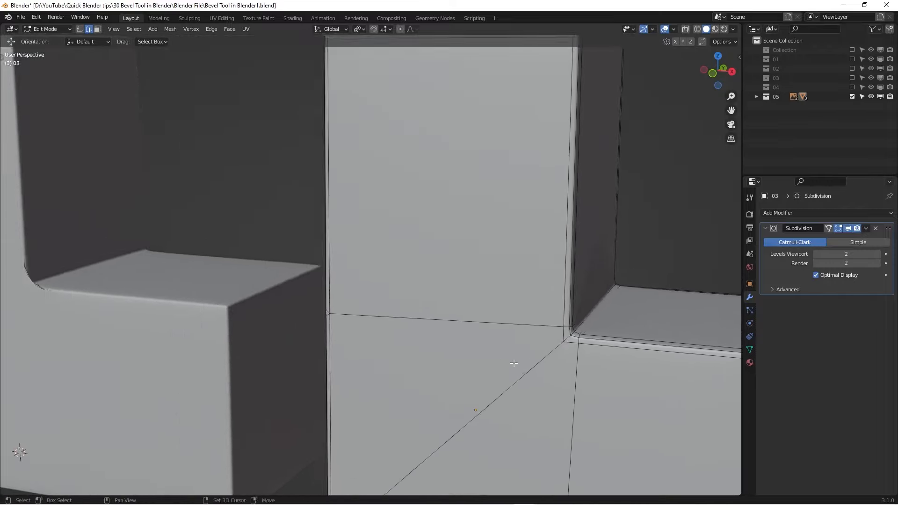
scroll(301, 330, "down", 3)
key("Tab")
key("Tab")
scroll(462, 319, "up", 5)
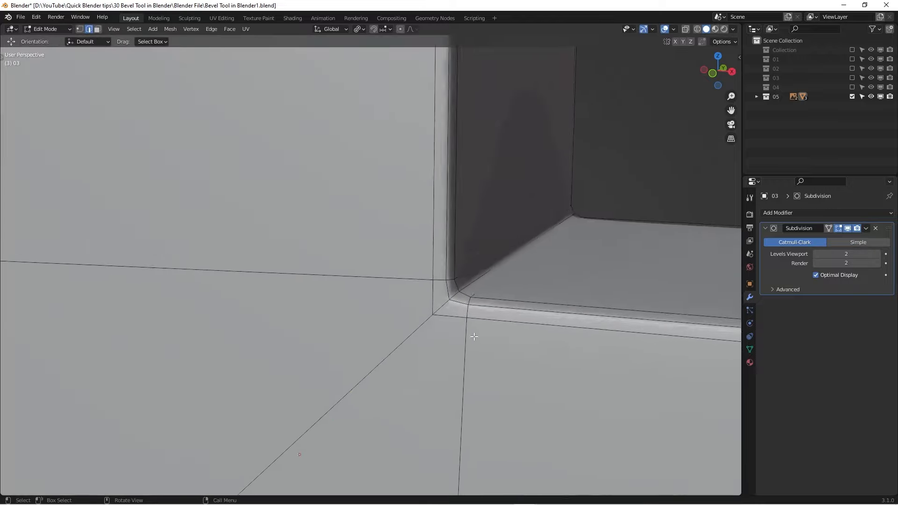
- Inspect the vertices around the third block's inner corner in vertex select mode and return to Object Mode
key("1")
scroll(462, 319, "up", 1)
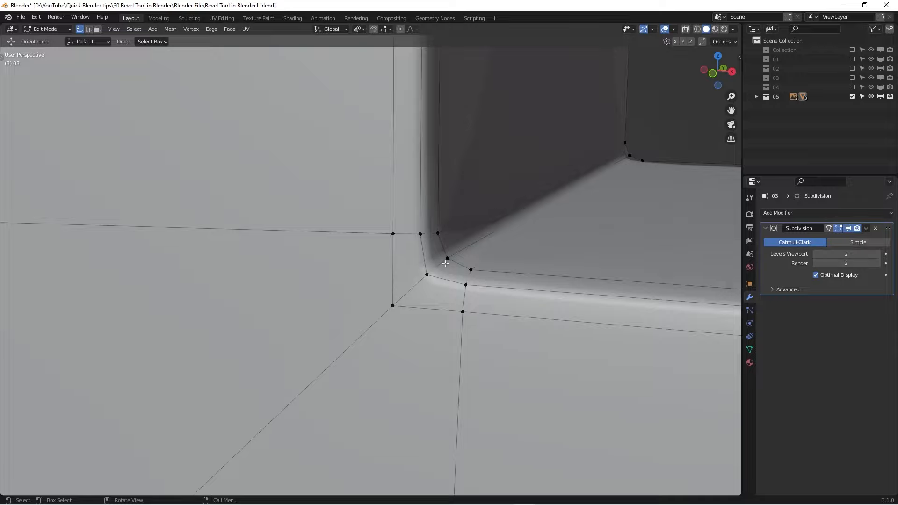
scroll(411, 277, "down", 8)
middle_click_drag(449, 254, 610, 259, "shift")
key("Tab")
scroll(574, 289, "up", 1)
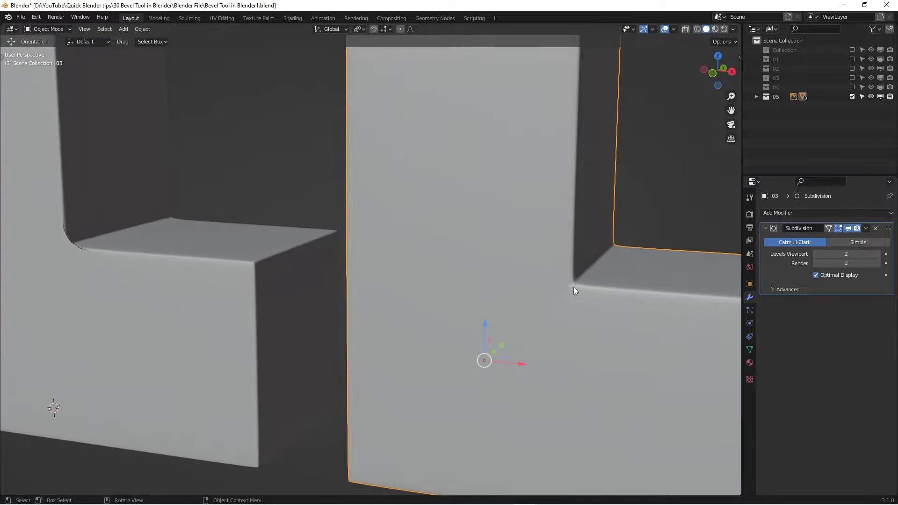
- Open the middle block in Edit Mode and inspect its subdivided inner corner up close
left_click(105, 266)
scroll(106, 263, "down", 5)
middle_click_drag(108, 261, 241, 284, "shift")
key("Tab")
scroll(240, 284, "up", 8)
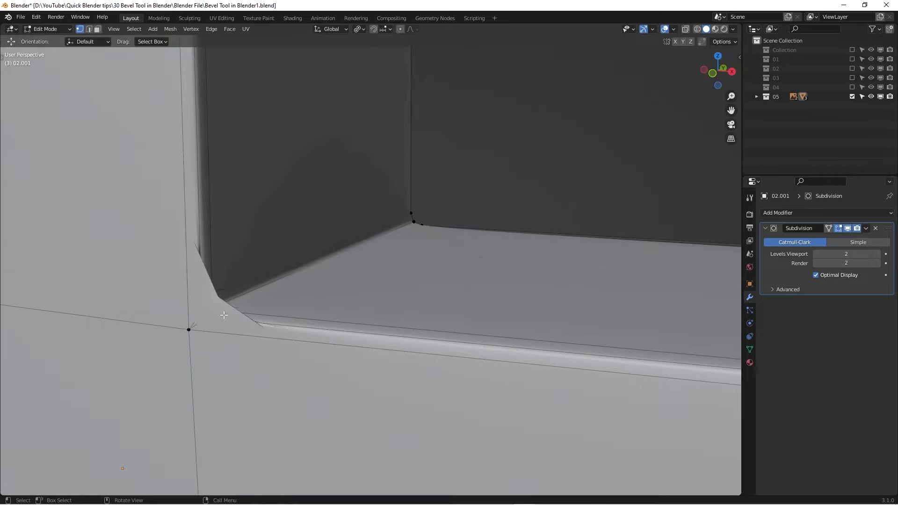
middle_click_drag(223, 315, 450, 214)
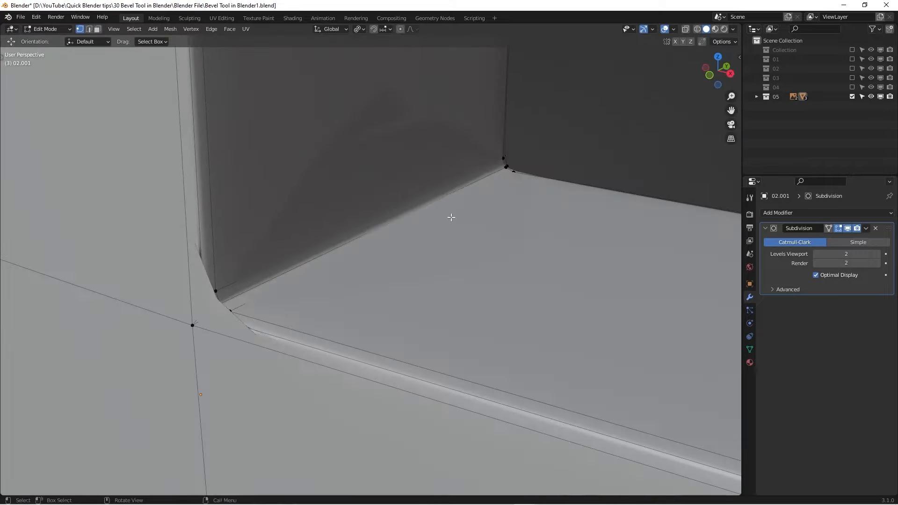
- Disable the middle block's Subdivision viewport display and examine the unsubdivided bevel vertices at its inner corner
left_click(847, 228)
middle_click_drag(327, 281, 255, 287)
scroll(201, 299, "down", 3)
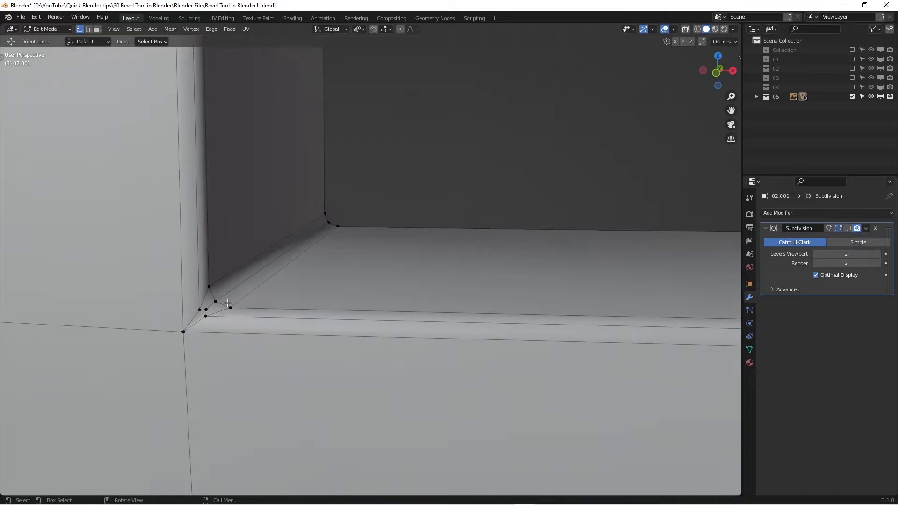
middle_click_drag(202, 304, 392, 325, "shift")
scroll(348, 314, "down", 5)
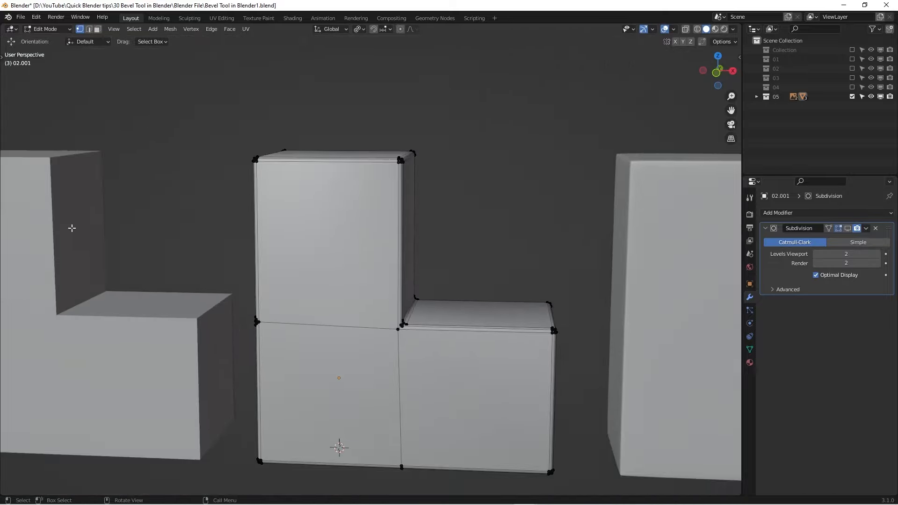
- Return to Object Mode and switch to front orthographic view with the blocks and both reference images in sight
scroll(72, 227, "down", 5)
middle_click_drag(211, 281, 342, 300)
key("Tab")
key("KP_1")
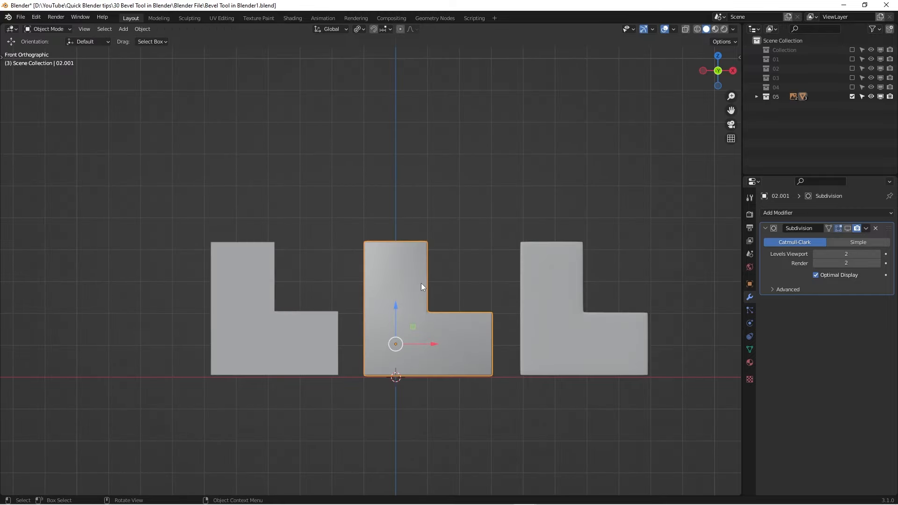
scroll(398, 280, "down", 2)
middle_click_drag(371, 273, 339, 332, "shift")
scroll(339, 355, "down", 3)
middle_click_drag(340, 373, 385, 335, "shift")
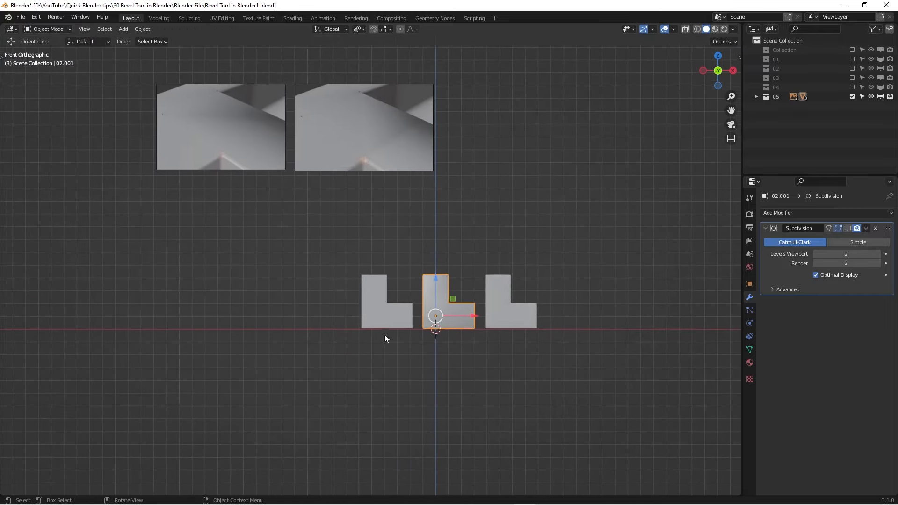
middle_click_drag(361, 241, 349, 256, "shift")
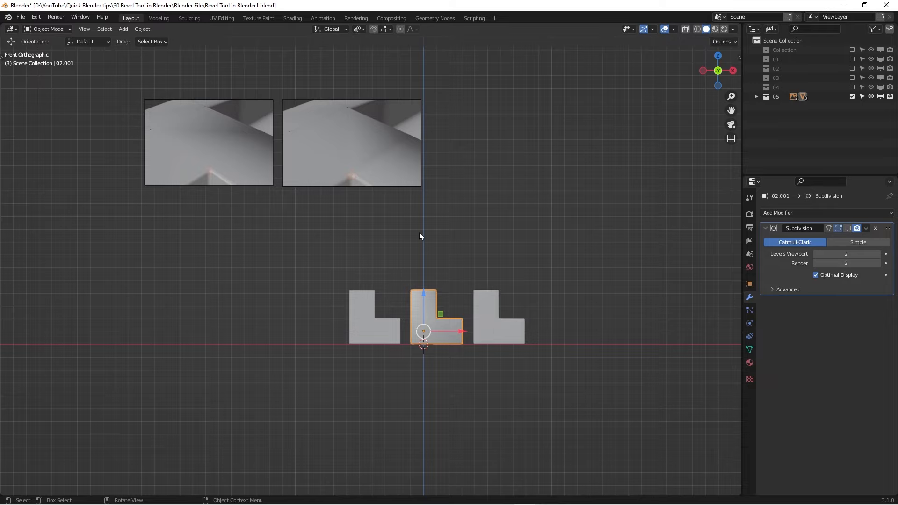
scroll(400, 240, "up", 1)
scroll(393, 242, "down", 1)
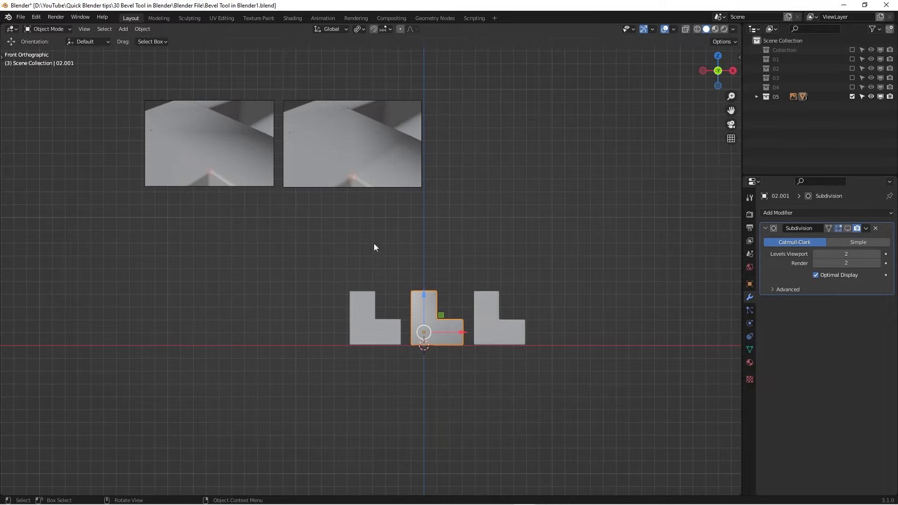
- Maximize the 3D viewport and examine the highlighted corner vertices in the two reference images
scroll(437, 307, "up", 1)
middle_click_drag(338, 278, 487, 339, "shift")
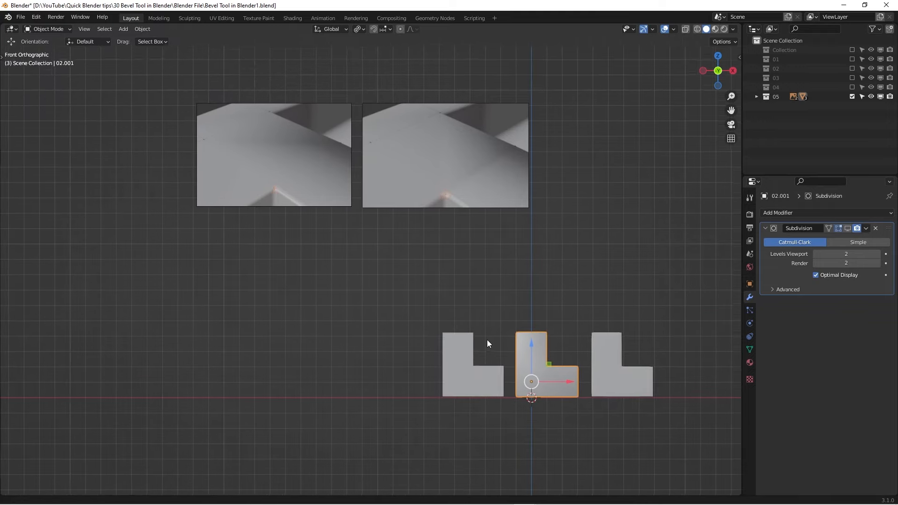
scroll(324, 190, "up", 3)
middle_click_drag(330, 270, 316, 302, "shift")
scroll(403, 277, "up", 1)
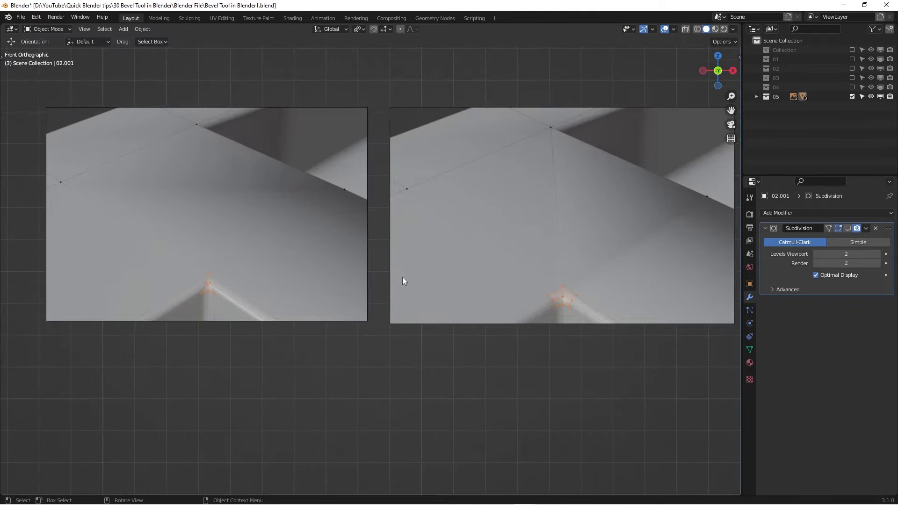
key("ctrl+space")
scroll(402, 279, "down", 2)
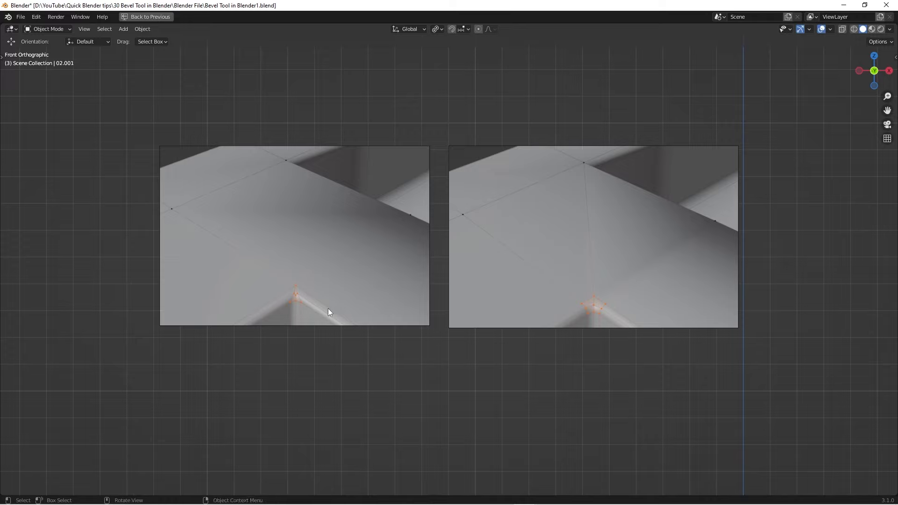
scroll(293, 310, "up", 4)
scroll(290, 305, "up", 1)
scroll(288, 292, "down", 2)
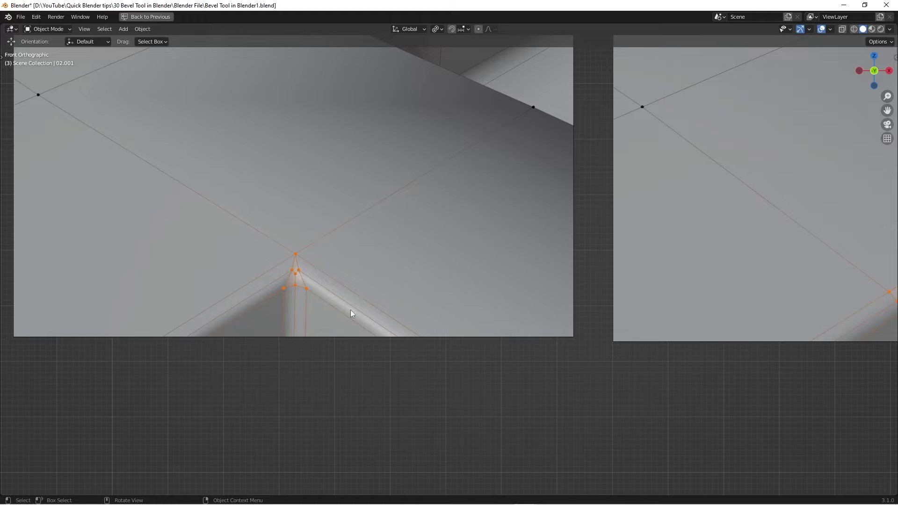
- Go back to the middle block in Edit Mode and examine the bevel vertices at its inner corner
scroll(482, 231, "down", 5)
middle_click_drag(610, 346, 361, 158, "shift")
scroll(556, 304, "up", 5)
middle_click_drag(549, 313, 415, 378, "shift")
key("Tab")
scroll(412, 313, "up", 6)
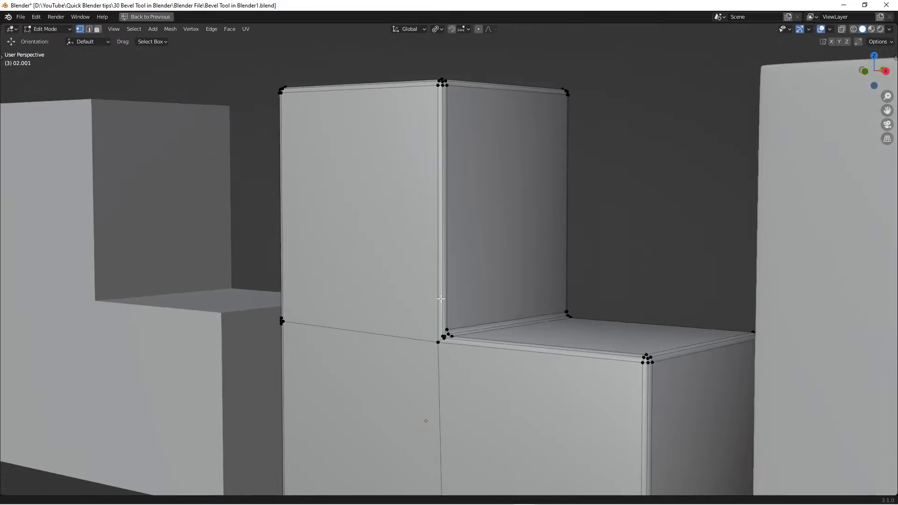
scroll(393, 184, "down", 4)
scroll(393, 136, "down", 1)
middle_click_drag(393, 136, 387, 220, "shift")
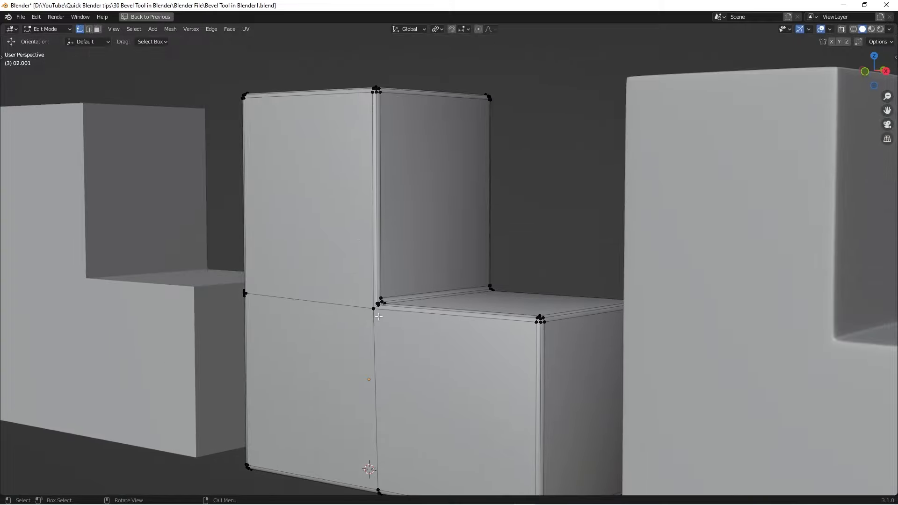
scroll(412, 306, "up", 5)
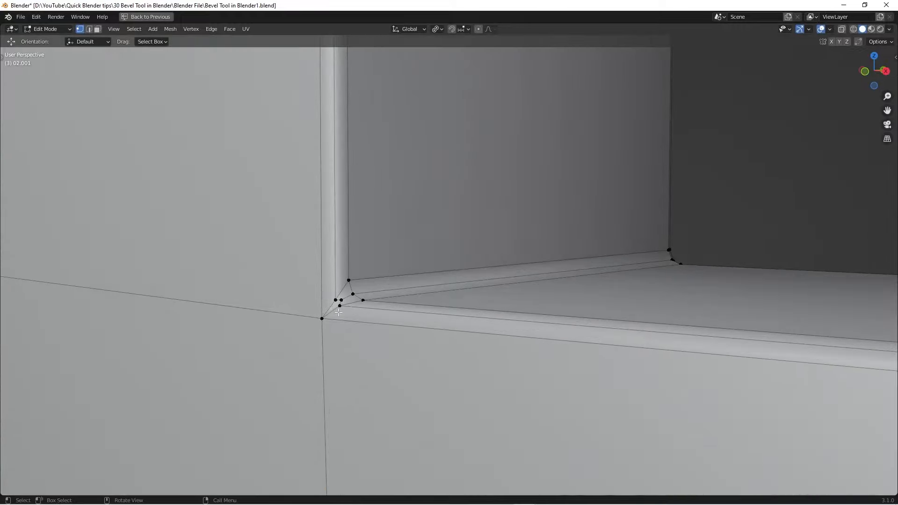
scroll(341, 305, "down", 8)
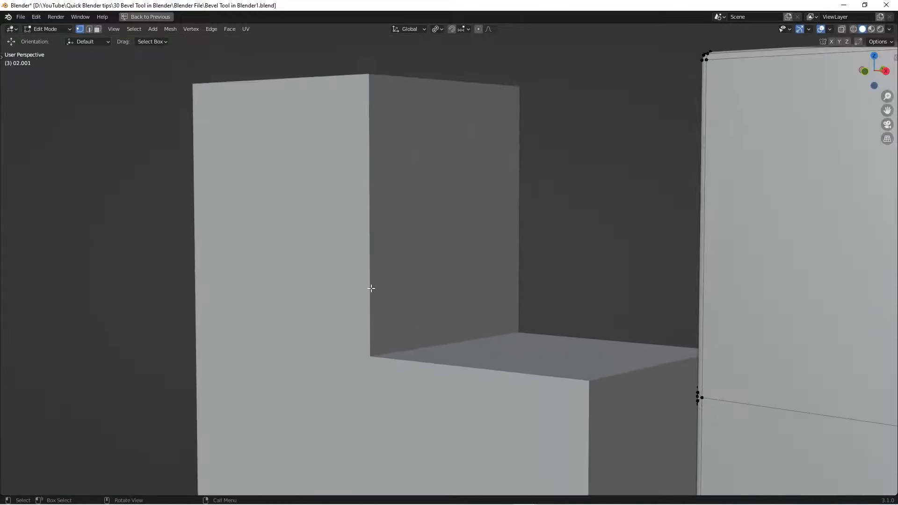
- Select the first, unbevelled L-shaped block, enter Edit Mode and examine the edges meeting at its inner corner
key("Tab")
left_click(387, 307)
key("Tab")
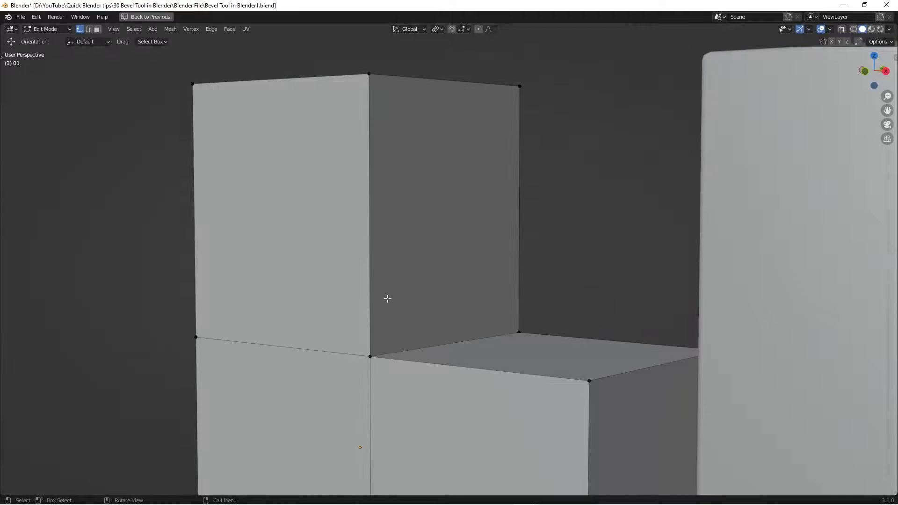
scroll(372, 343, "up", 2)
middle_click_drag(372, 343, 343, 386, "shift")
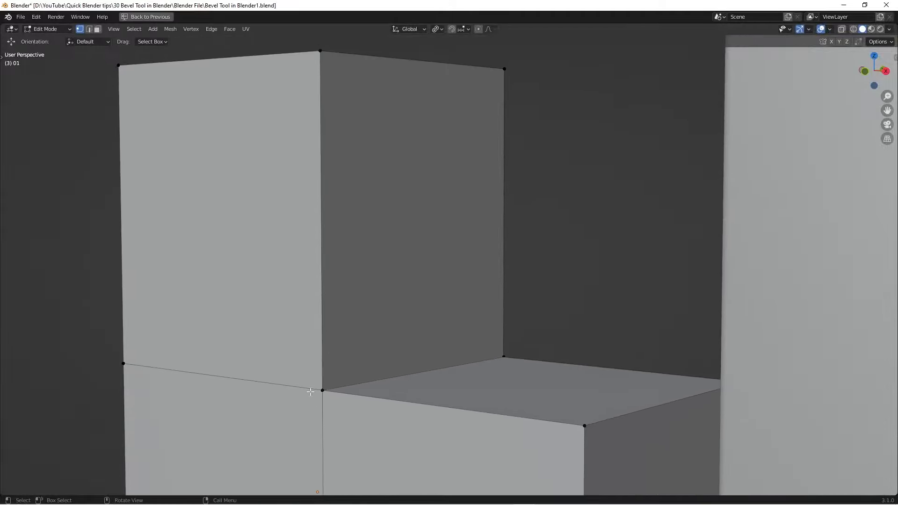
middle_click_drag(310, 275, 306, 245, "shift")
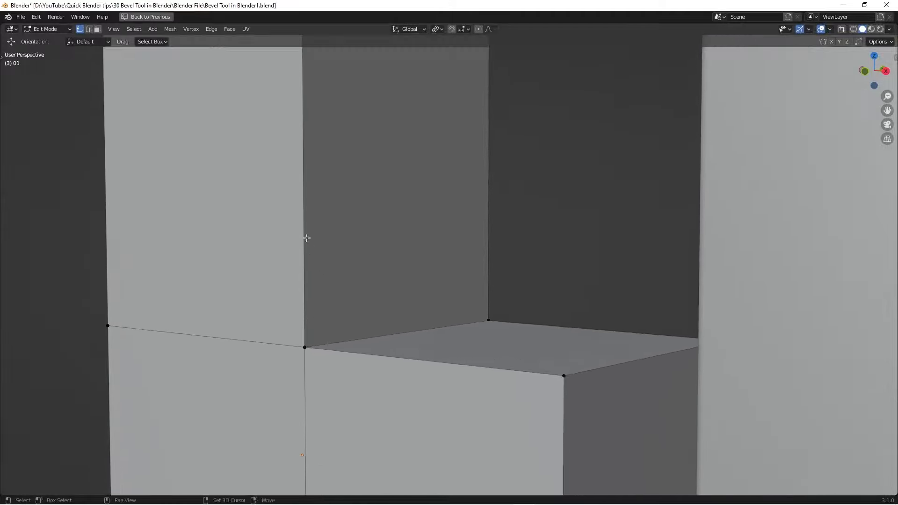
scroll(301, 351, "down", 5)
scroll(338, 347, "up", 4)
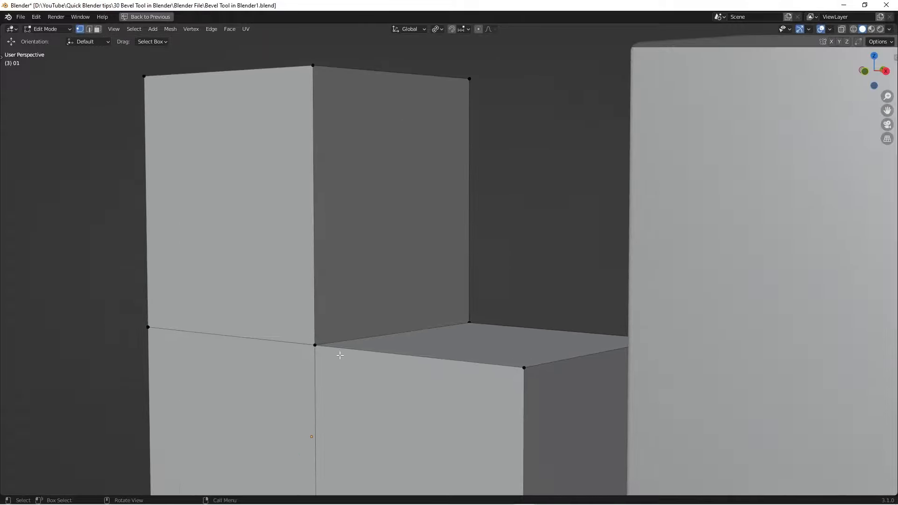
scroll(317, 346, "up", 1)
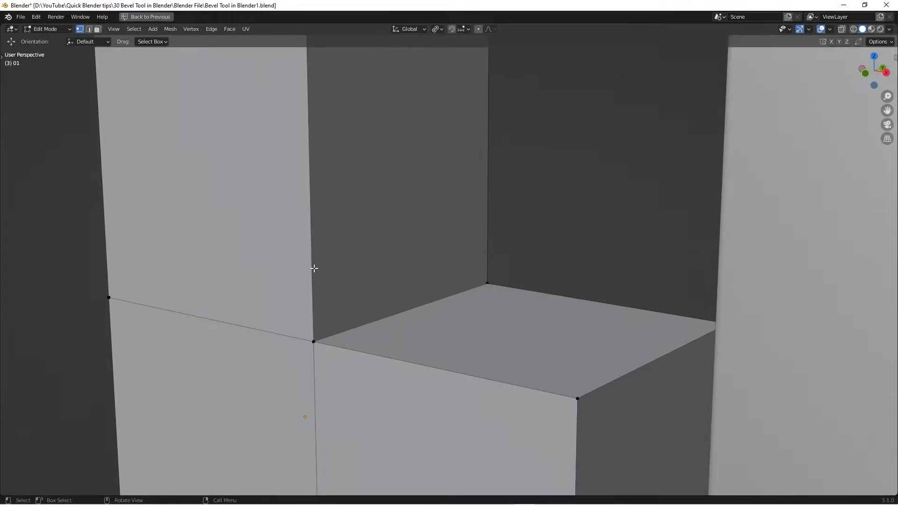
- Bevel the three first-block edges meeting at the front inner corner with 2 segments and a width of about 0.054 m
scroll(320, 256, "down", 2)
key("2")
left_click(315, 253)
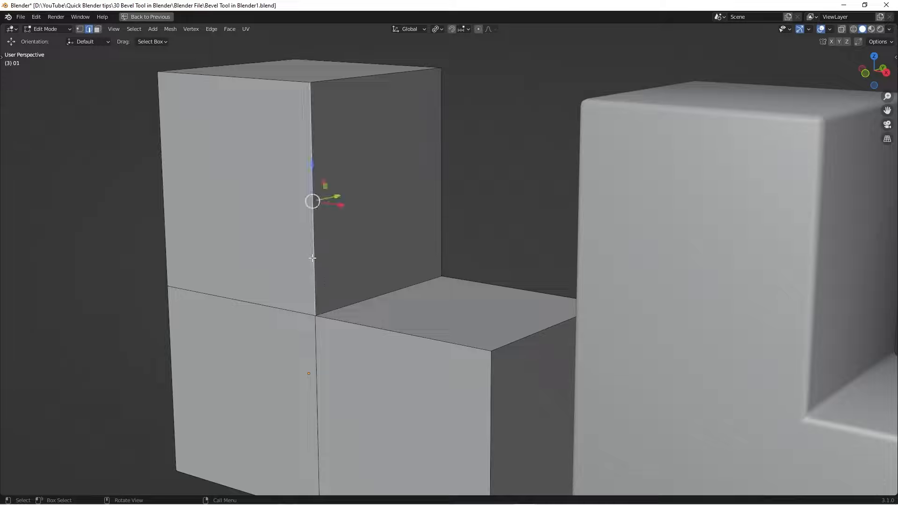
left_click(344, 305, "shift")
key("ctrl+b")
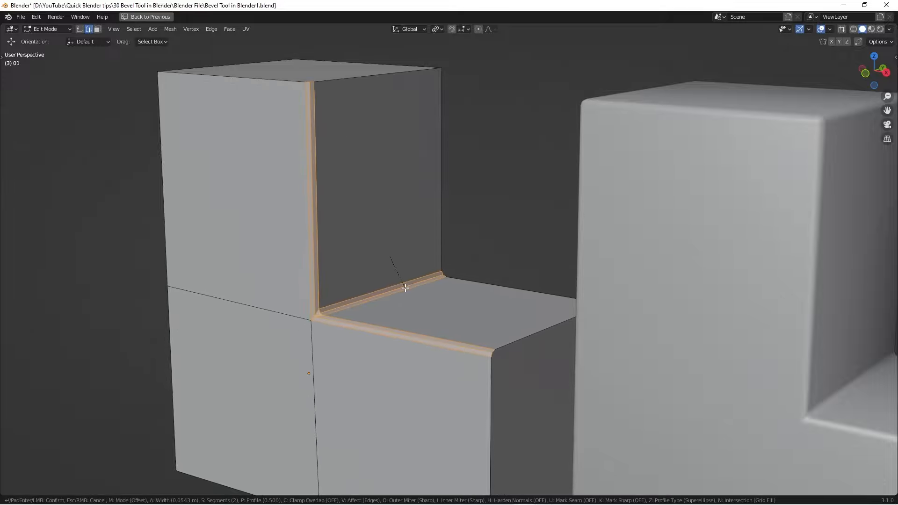
left_click(405, 287)
- Switch to vertex select mode and inspect the new bevel's topology at the first block's inner corner
scroll(282, 333, "up", 5)
key("1")
scroll(280, 330, "up", 1)
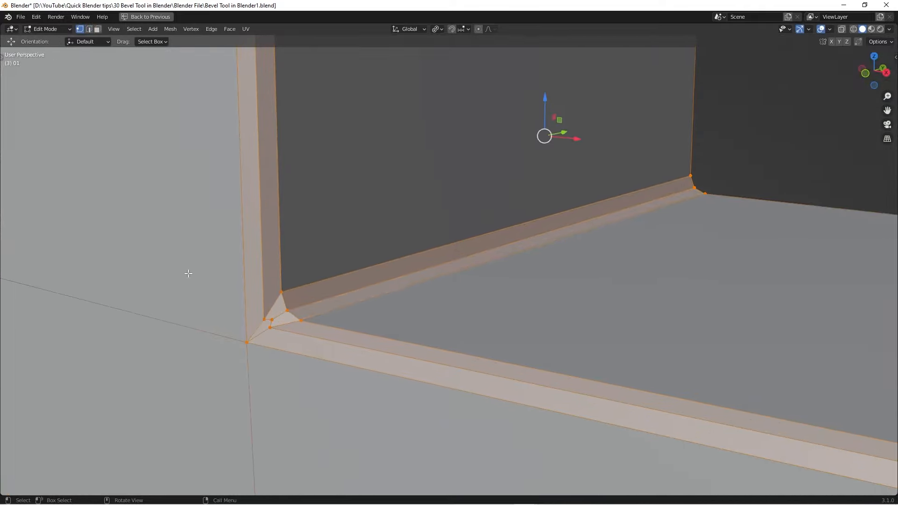
scroll(271, 318, "down", 6)
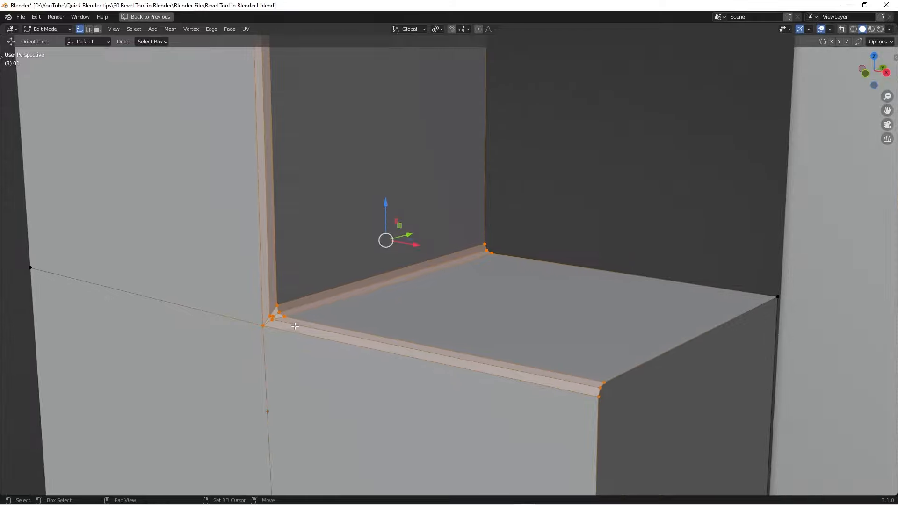
scroll(295, 326, "down", 2)
scroll(313, 295, "down", 5)
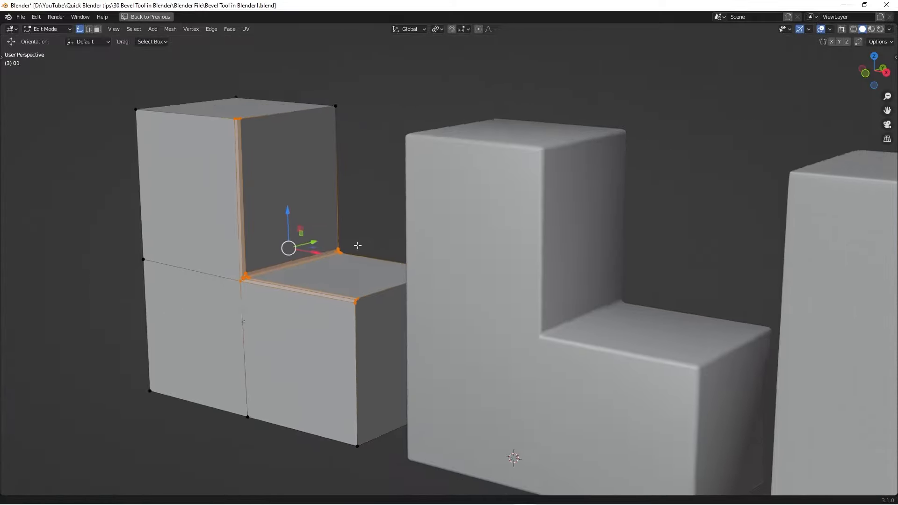
scroll(357, 245, "down", 3)
- Add the third L-shaped block to the object selection and open it in Edit Mode together with the first
key("Tab")
middle_click_drag(636, 296, 515, 273, "shift")
left_click(495, 292, "shift")
key("Tab")
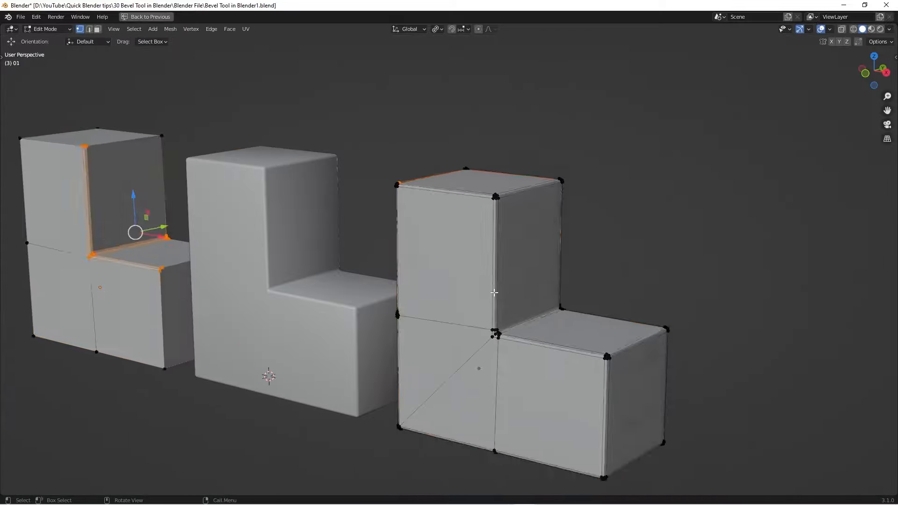
- Inspect the third block's bevelled inner corner, leave Edit Mode and compare the inner corners of the L-shaped blocks
scroll(495, 293, "up", 6)
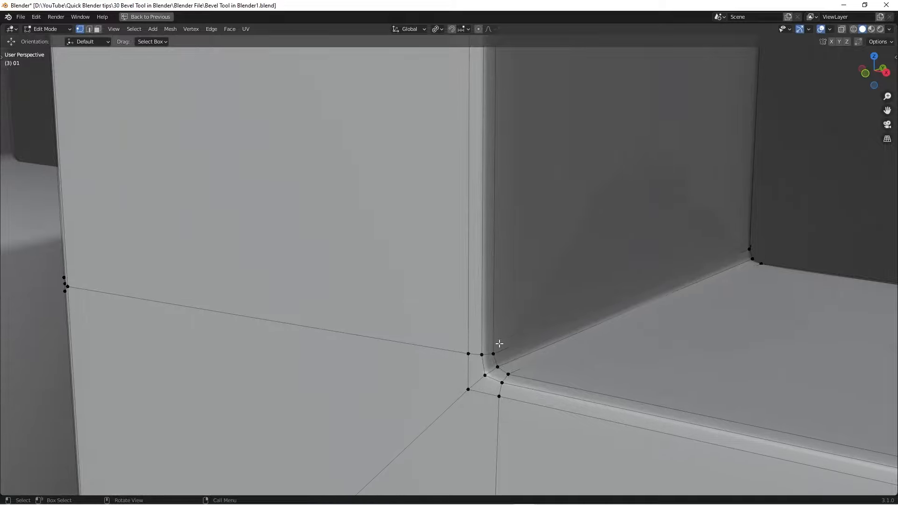
scroll(298, 290, "down", 5)
middle_click_drag(337, 281, 447, 287, "shift")
key("Tab")
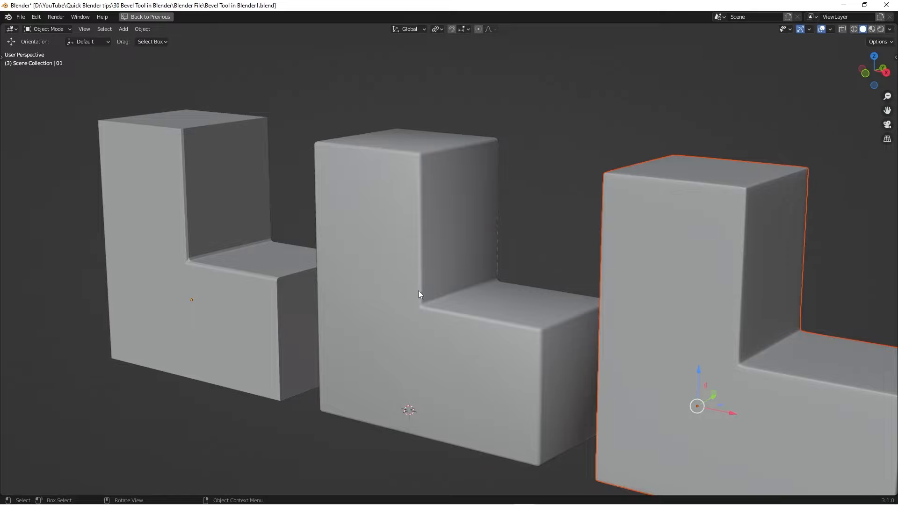
scroll(191, 256, "up", 6)
key("Tab")
key("Tab")
scroll(207, 285, "down", 10)
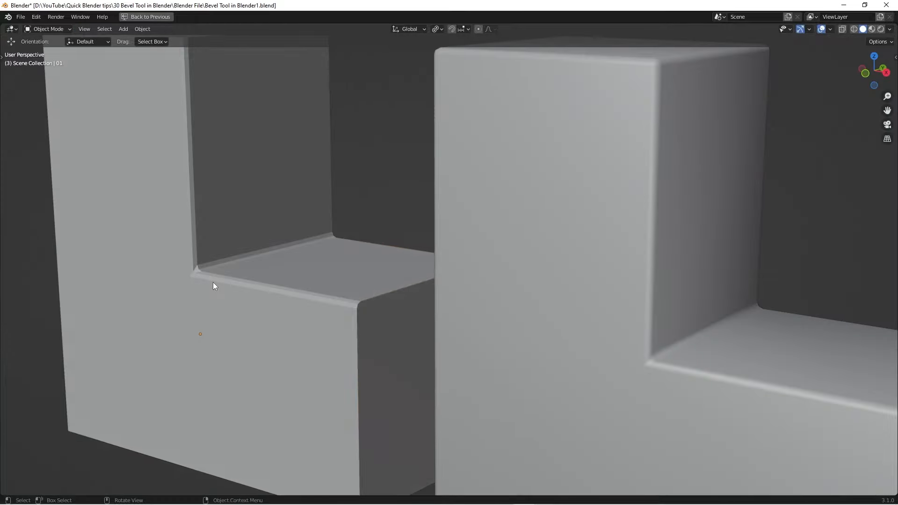
- Switch to front orthographic view and examine the inner corner topology in the first of the two reference images above the blocks
key("KP_1")
middle_click_drag(366, 358, 388, 399, "shift")
scroll(321, 261, "up", 2)
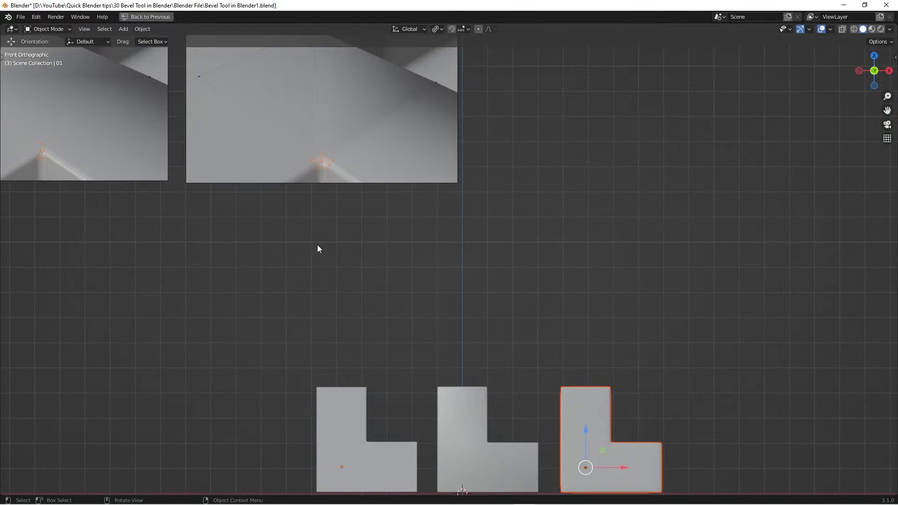
middle_click_drag(272, 193, 492, 310, "shift")
scroll(411, 284, "up", 2)
middle_click_drag(213, 266, 324, 285, "shift")
scroll(276, 282, "up", 3)
scroll(323, 285, "down", 2)
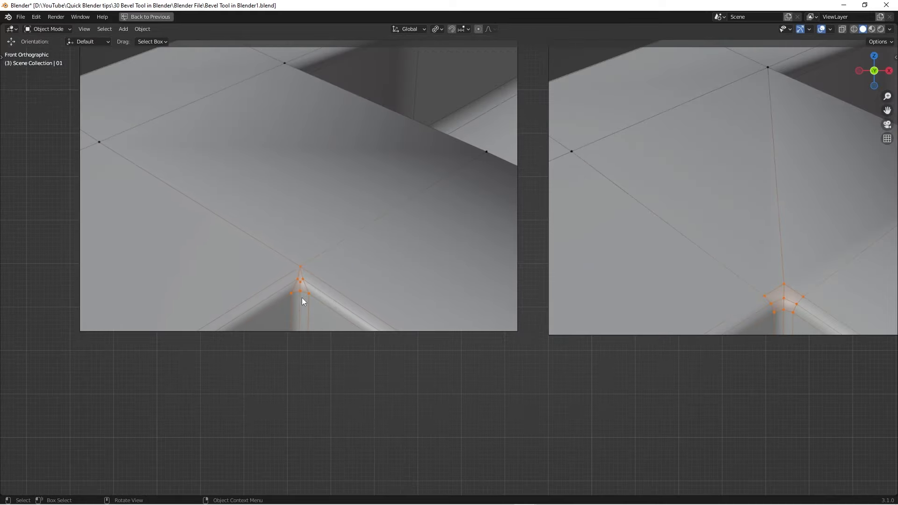
scroll(300, 302, "up", 5)
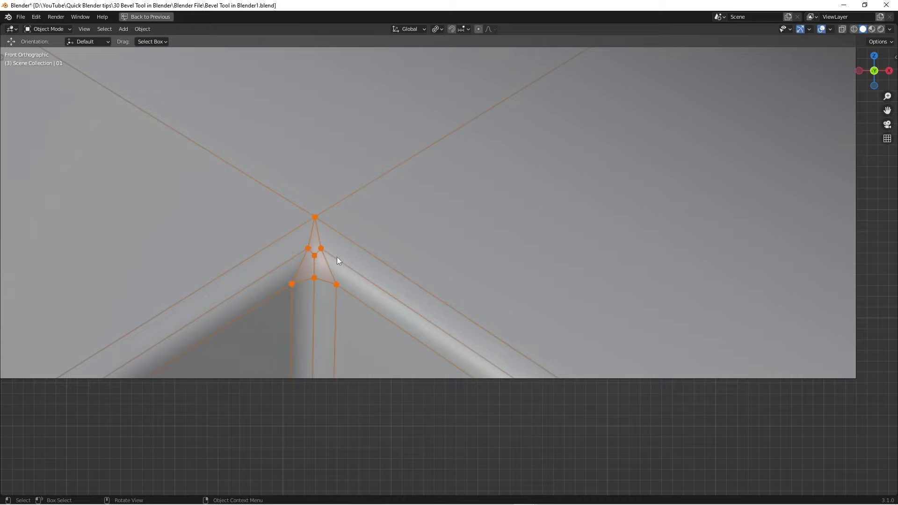
scroll(337, 260, "down", 6)
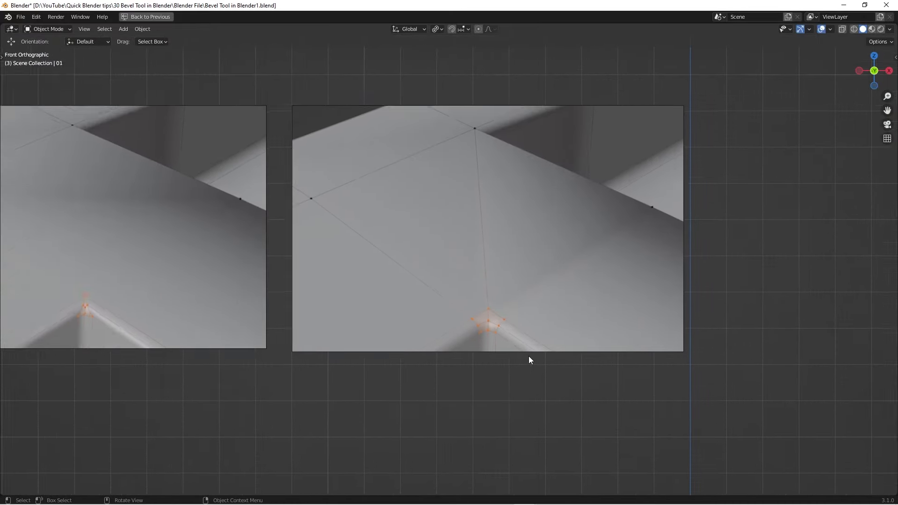
- Compare the corner vertex layouts in the two reference images side by side
scroll(528, 357, "up", 1)
middle_click_drag(470, 319, 613, 316, "shift")
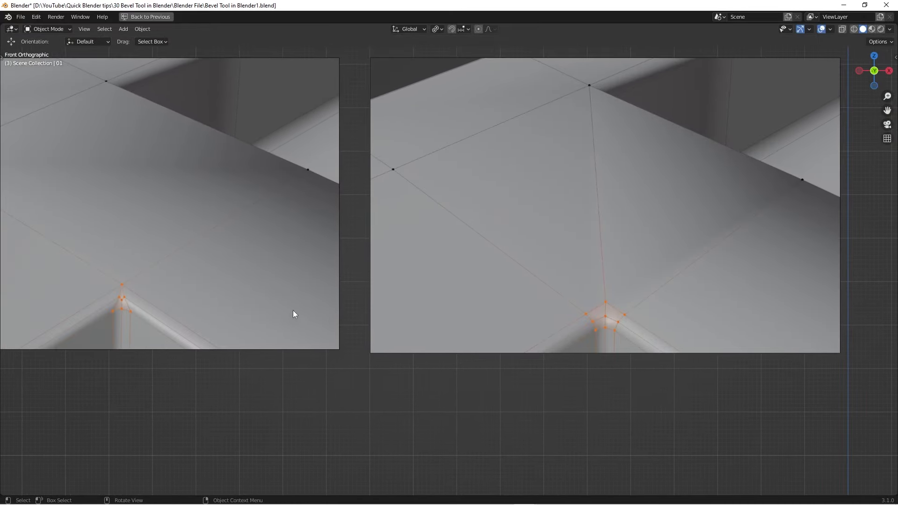
middle_click_drag(293, 310, 406, 321, "shift")
scroll(405, 302, "down", 1)
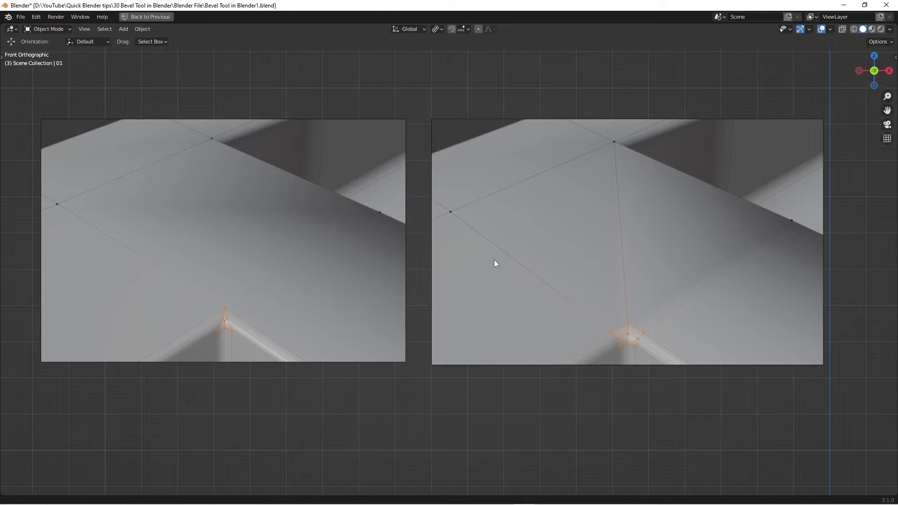
middle_click_drag(495, 262, 497, 267, "shift")
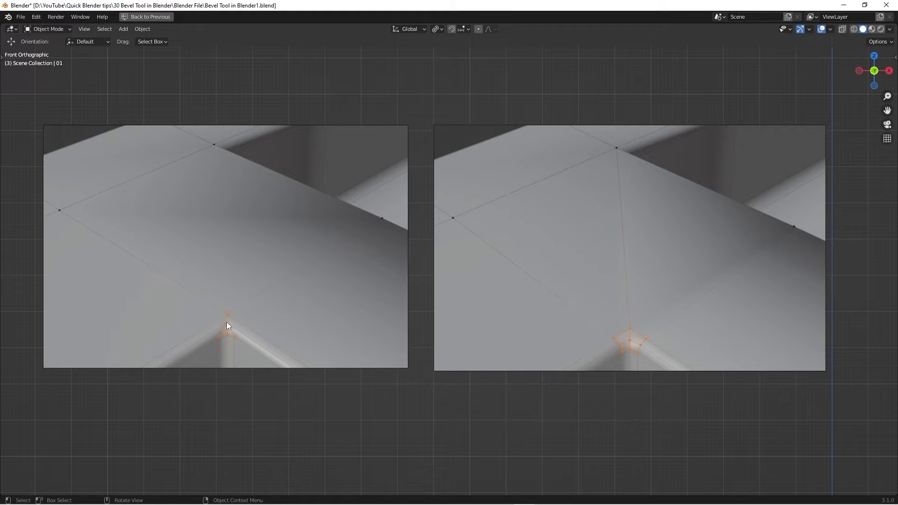
scroll(225, 329, "up", 5)
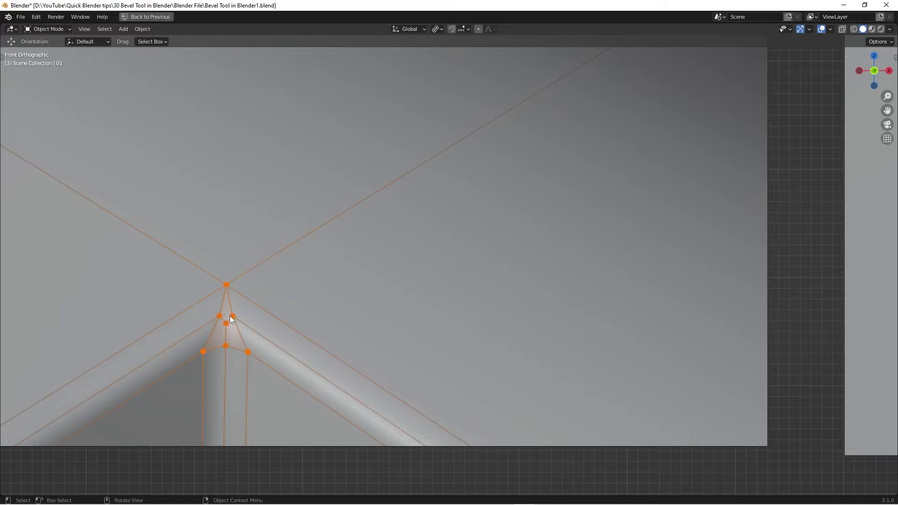
scroll(230, 314, "down", 4)
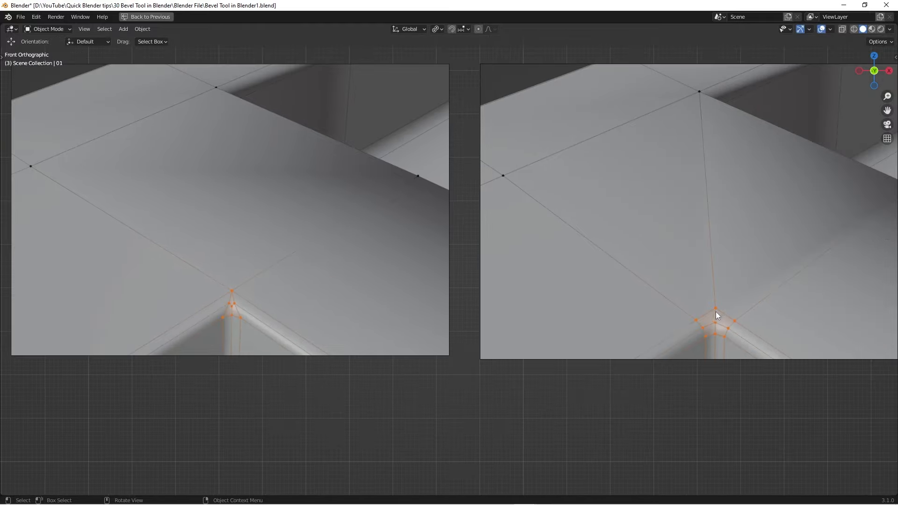
- Return to the first L-shaped block in perspective and open its bevelled inner corner in Edit Mode
scroll(612, 271, "down", 2)
middle_click_drag(510, 306, 337, 189, "shift")
scroll(336, 189, "down", 2)
middle_click_drag(496, 423, 364, 421, "shift")
scroll(423, 403, "up", 1)
scroll(430, 430, "up", 7)
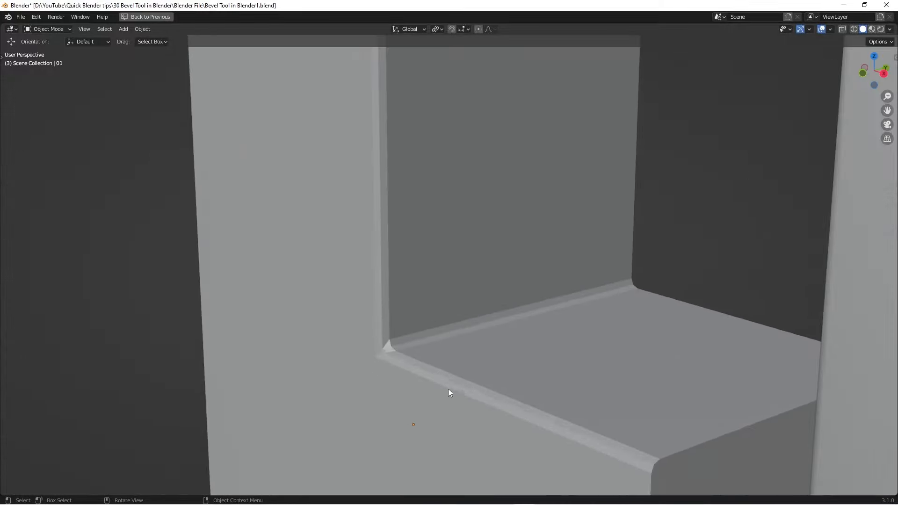
middle_click_drag(448, 389, 473, 386)
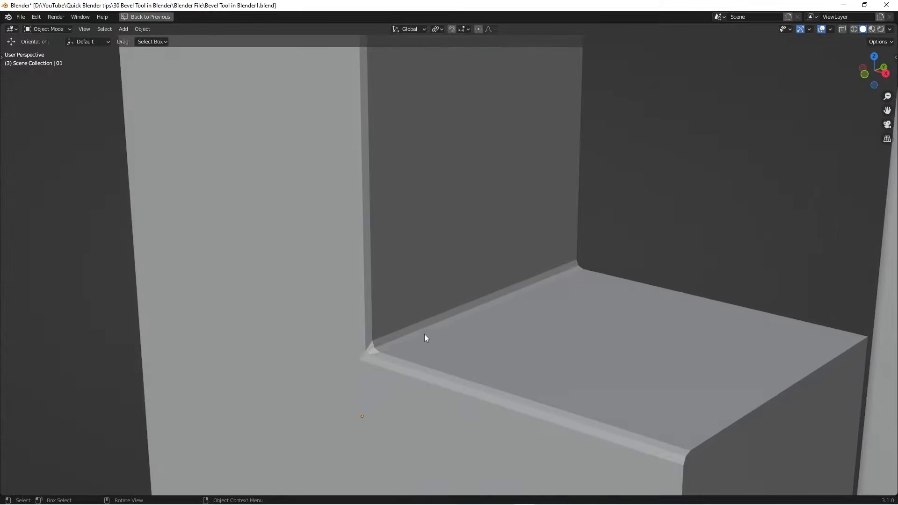
key("Tab")
scroll(366, 360, "up", 5)
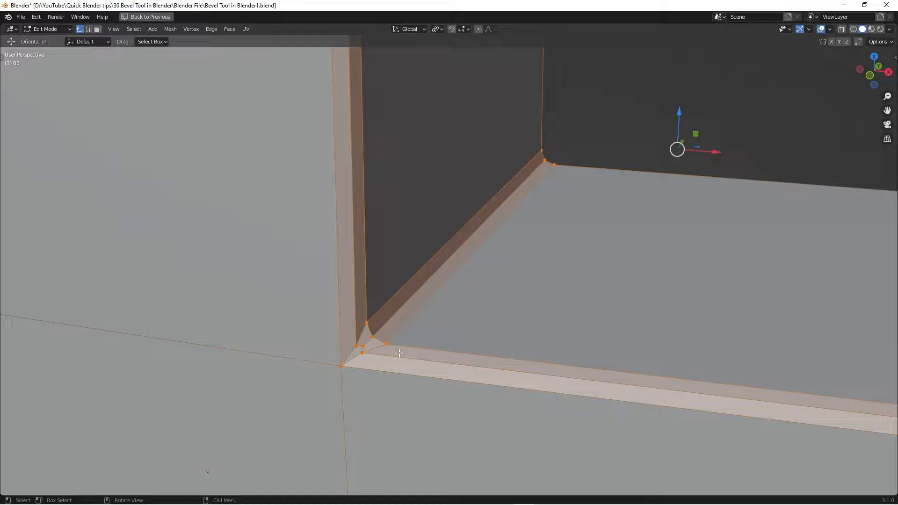
scroll(388, 354, "up", 1)
scroll(386, 351, "down", 1)
- Connect the outermost inner-corner vertex to the block's lower outer corner vertex with a diagonal edge across the front face
middle_click_drag(377, 354, 503, 226)
scroll(374, 338, "down", 2)
scroll(444, 279, "down", 2)
scroll(476, 230, "up", 1)
left_click_drag(473, 214, 478, 220)
middle_click_drag(441, 329, 462, 288, "shift")
left_click_drag(161, 478, 178, 490, "shift")
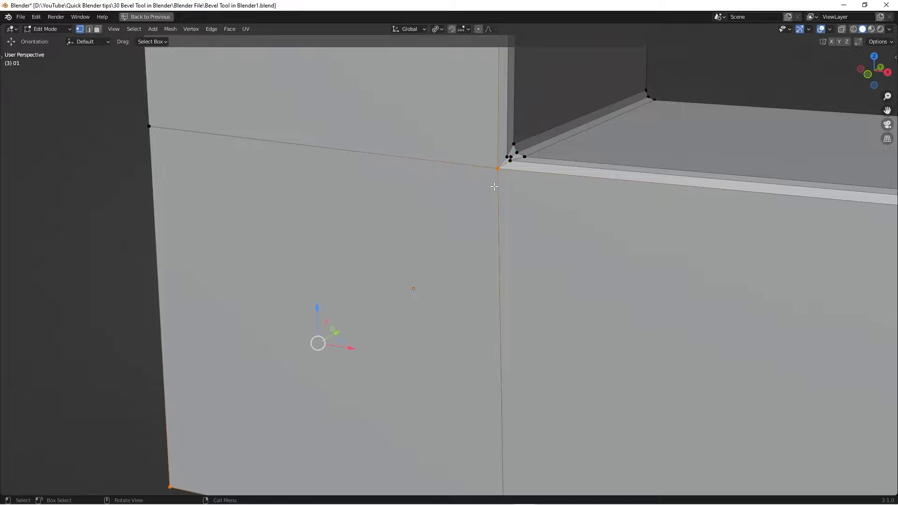
scroll(494, 186, "down", 1)
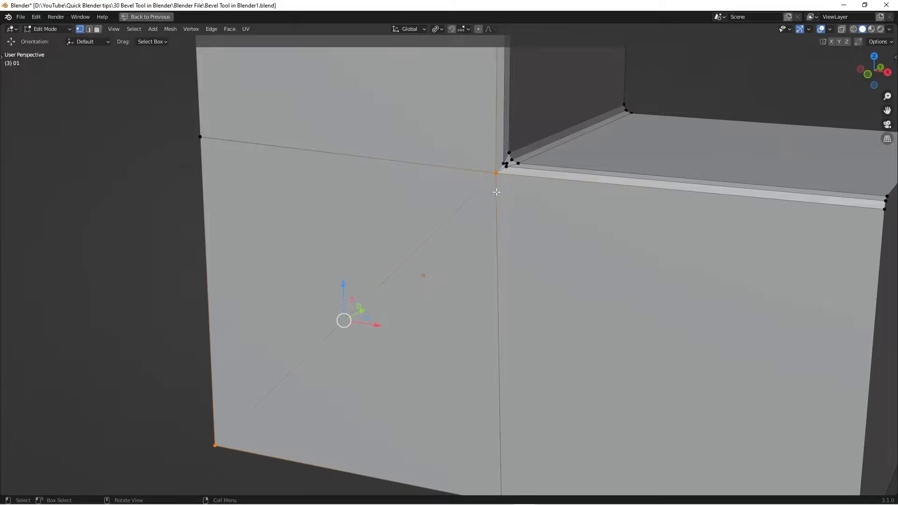
scroll(541, 202, "up", 1)
- Connect the bevel vertex on the step's top face down to the middle vertex of the front face's bottom edge
middle_click_drag(544, 206, 548, 224)
scroll(514, 153, "up", 2)
left_click(512, 154)
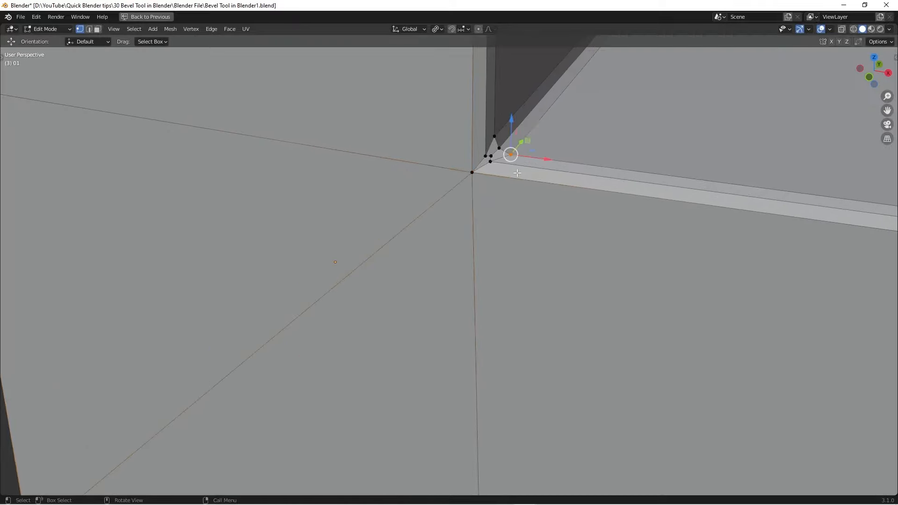
scroll(512, 155, "down", 2)
middle_click_drag(559, 418, 516, 288, "shift")
middle_click_drag(584, 319, 561, 314, "shift")
scroll(542, 304, "down", 1)
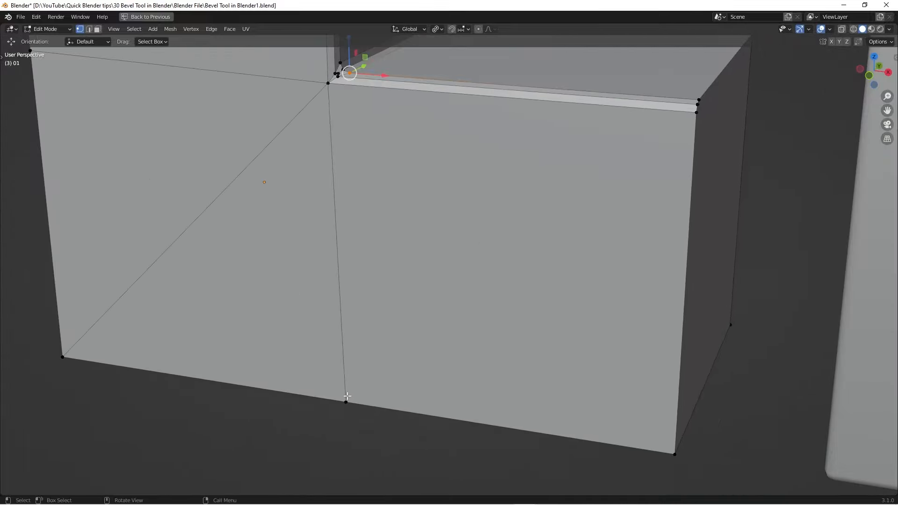
left_click(346, 402, "shift")
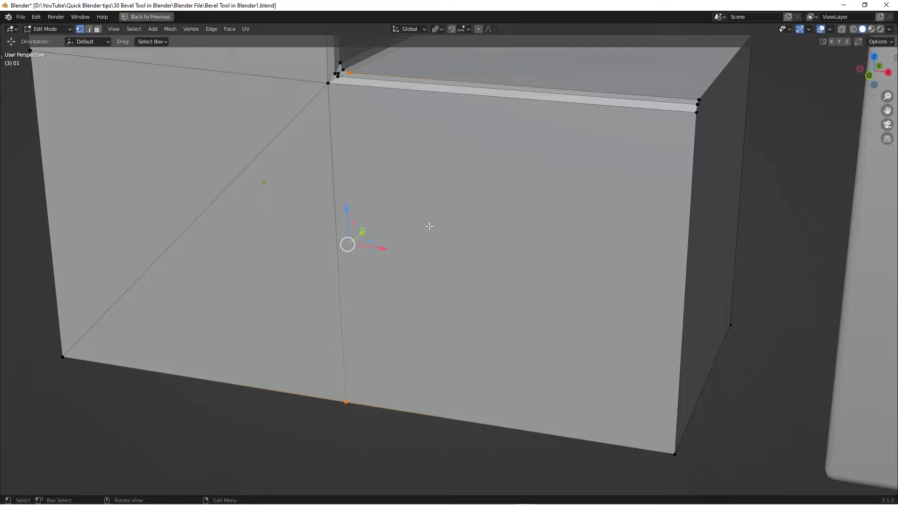
key("j")
- Connect the vertical bevel's inner vertex across to the midpoint vertex on the front face's outer vertical edge
middle_click_drag(379, 221, 438, 390, "shift")
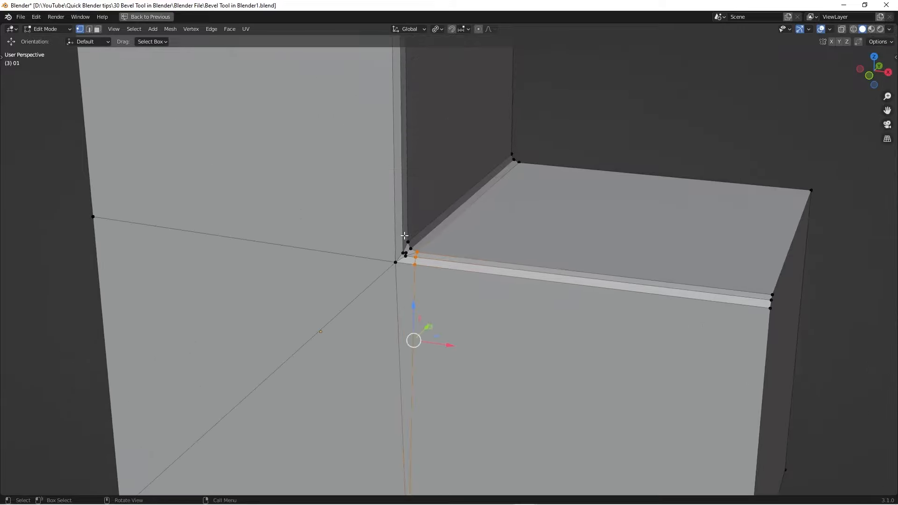
left_click(408, 242)
middle_click_drag(225, 176, 287, 275, "shift")
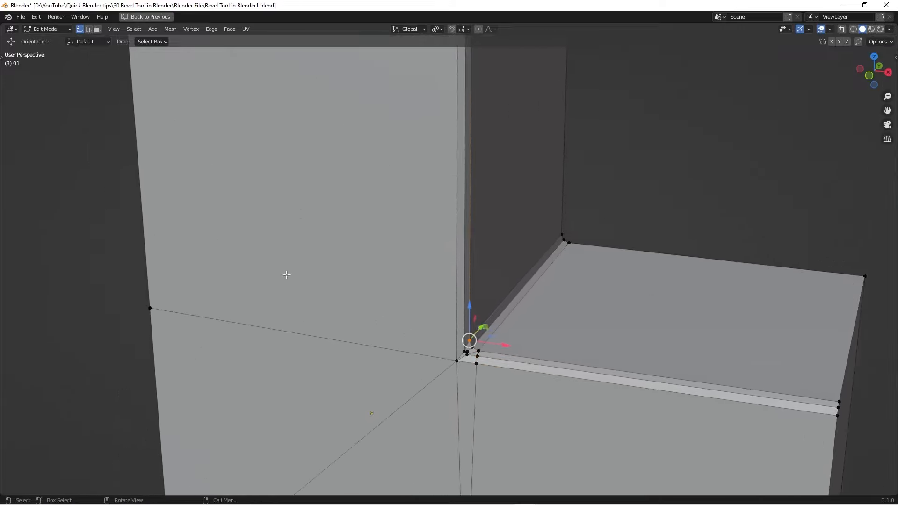
left_click(149, 308, "shift")
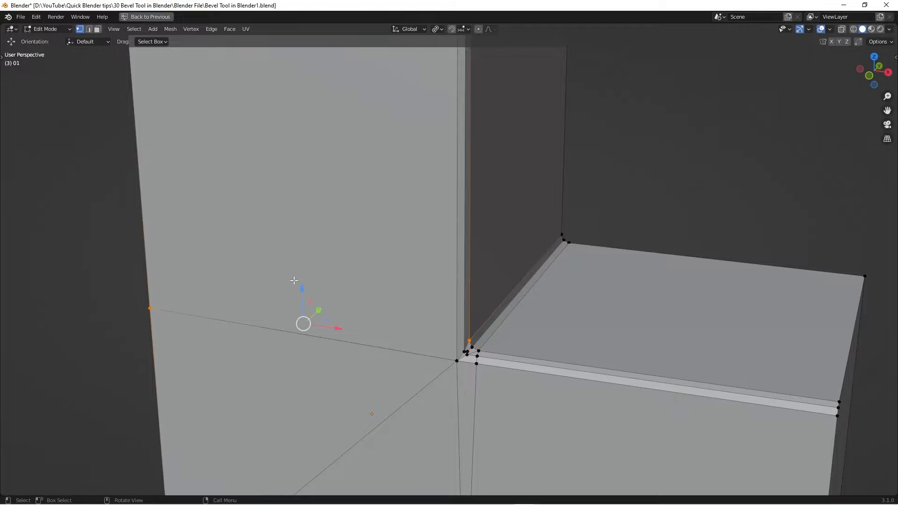
key("ctrl+KP_Add")
- Merge the three small vertices inside the bevelled inner corner at their center
middle_click_drag(418, 404, 430, 266)
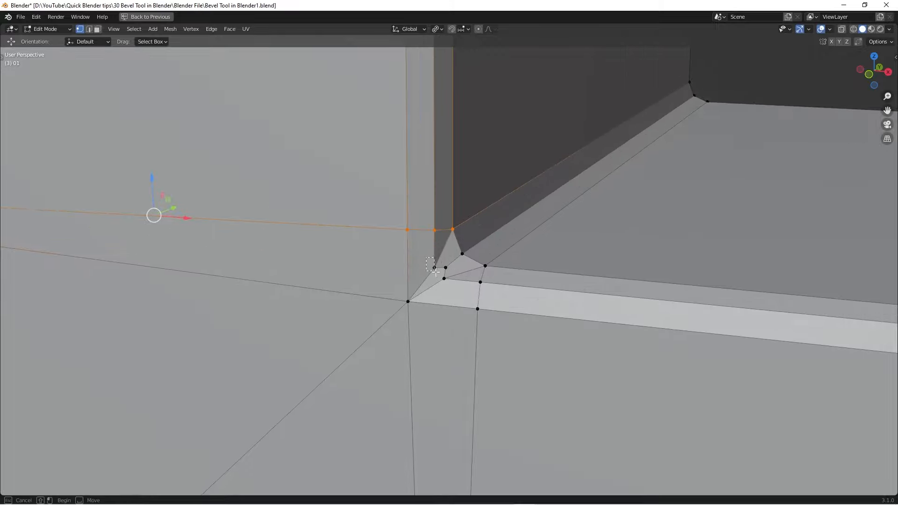
left_click(449, 281)
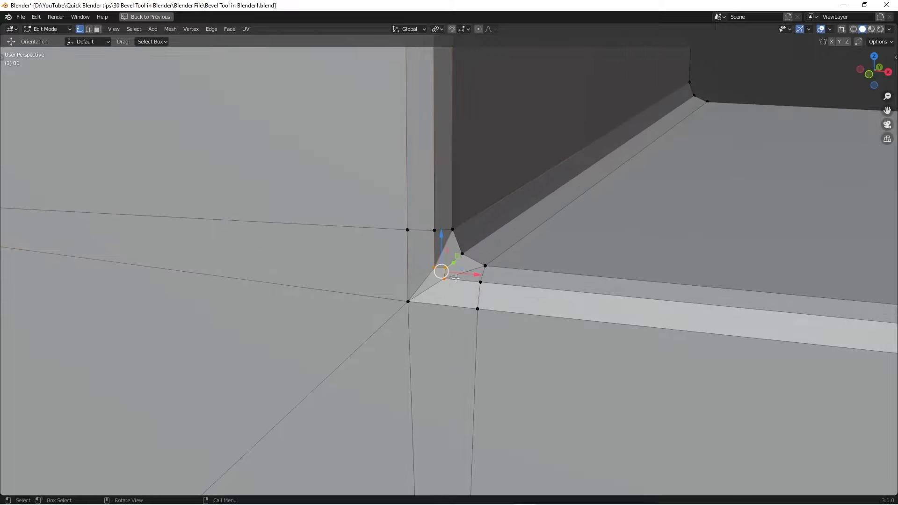
key("m")
left_click(502, 225)
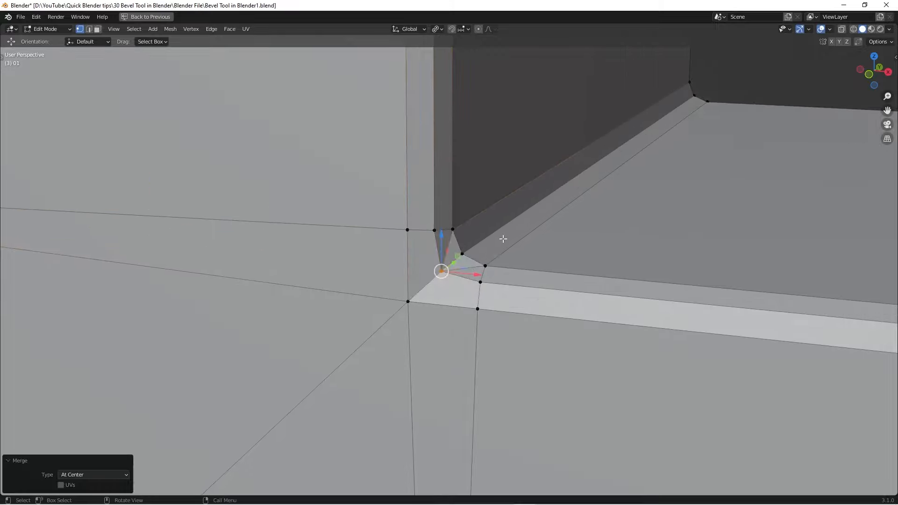
left_click(434, 290)
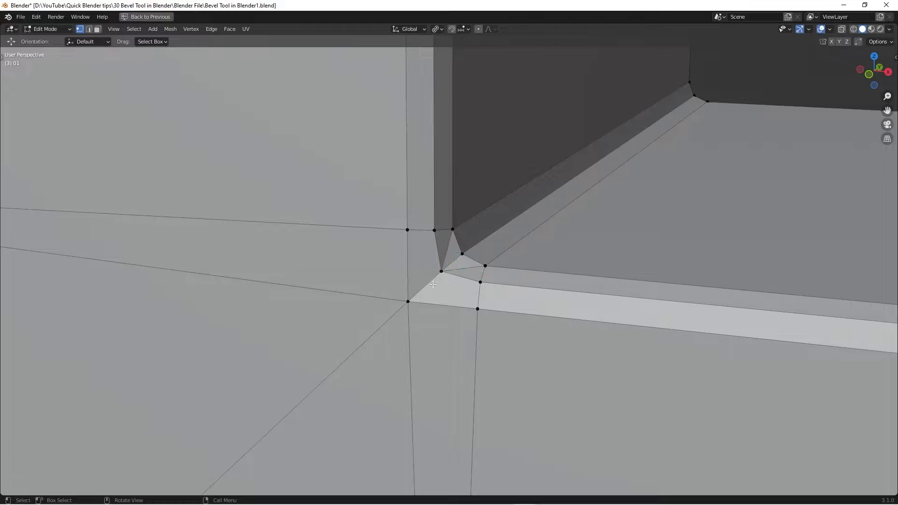
- Dissolve the two short diagonal edges in the corner and the original horizontal and vertical front-face edges leading to it
scroll(464, 277, "down", 1)
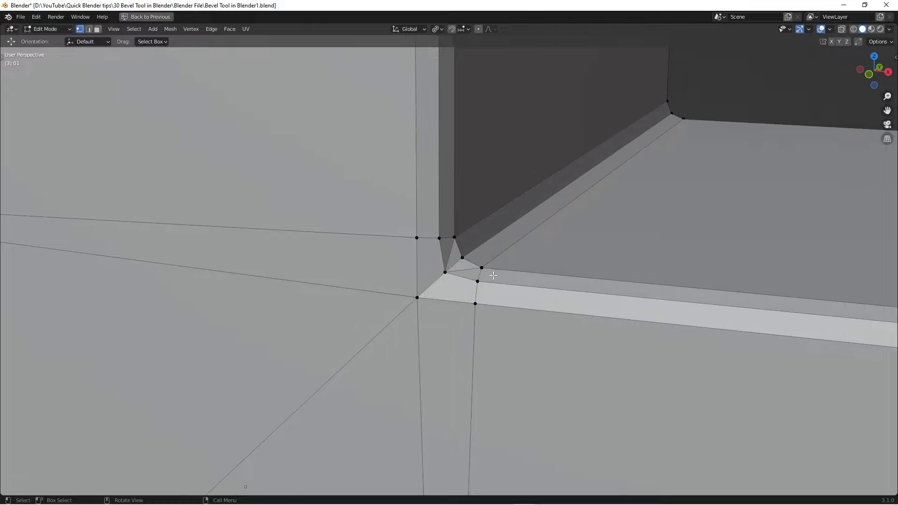
key("2")
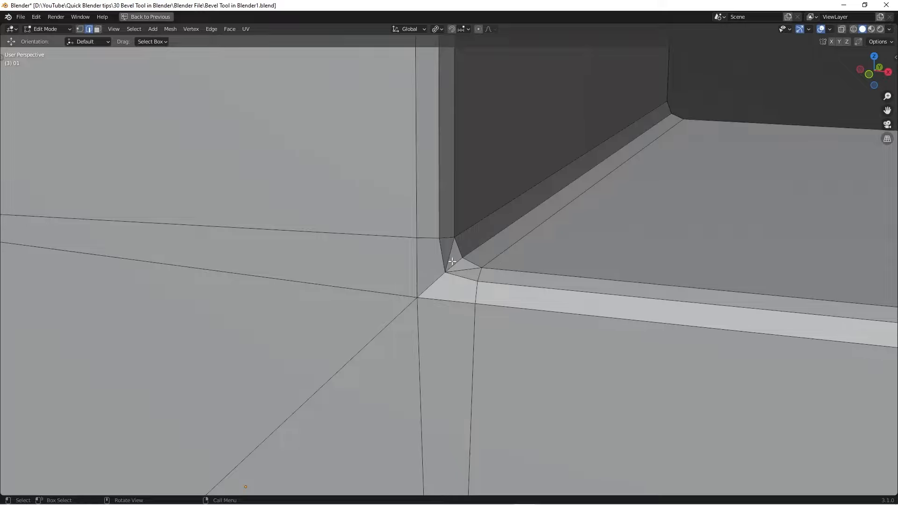
left_click(450, 258)
left_click(465, 271, "shift")
middle_click_drag(423, 331, 397, 274, "shift")
left_click(397, 264, "shift")
left_click(440, 319, "shift")
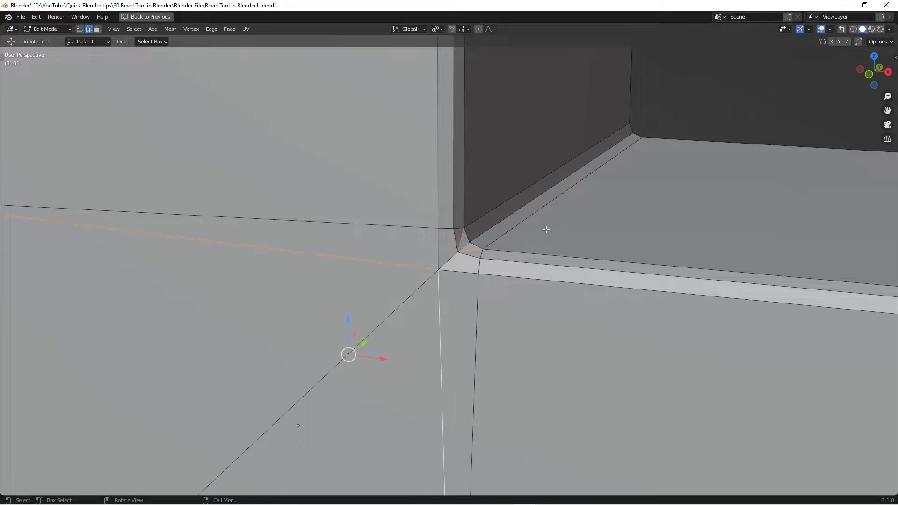
key("x")
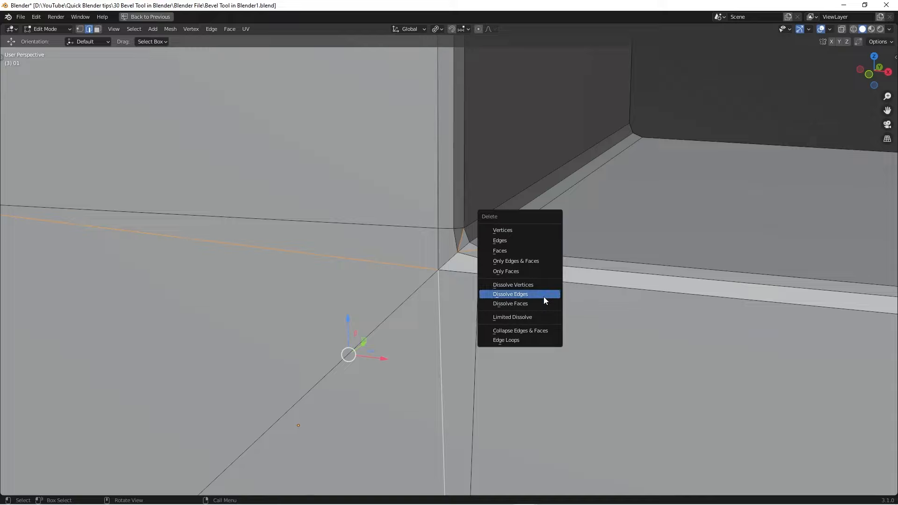
left_click(544, 295)
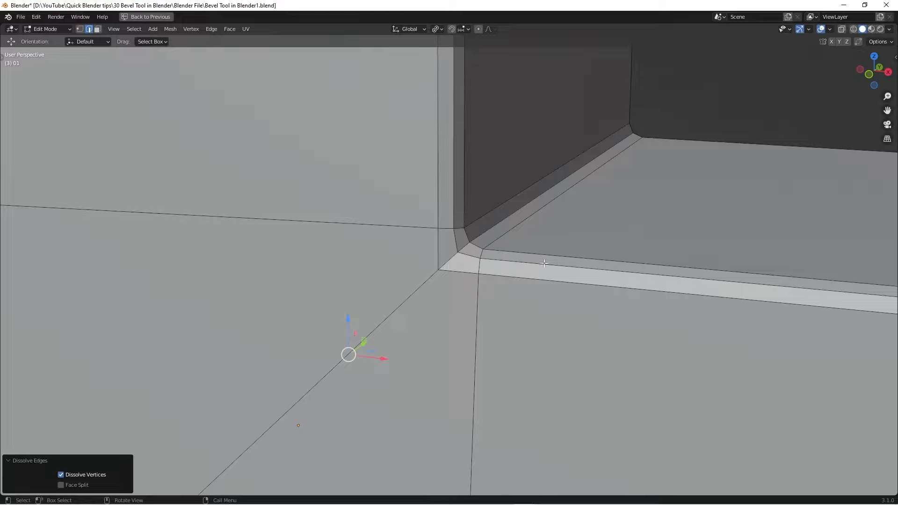
- Return to Object Mode and examine the first block's rebuilt inner corner beside the neighbouring block
scroll(544, 263, "down", 5)
key("Tab")
middle_click_drag(524, 282, 369, 366)
scroll(398, 346, "down", 4)
middle_click_drag(429, 327, 422, 356)
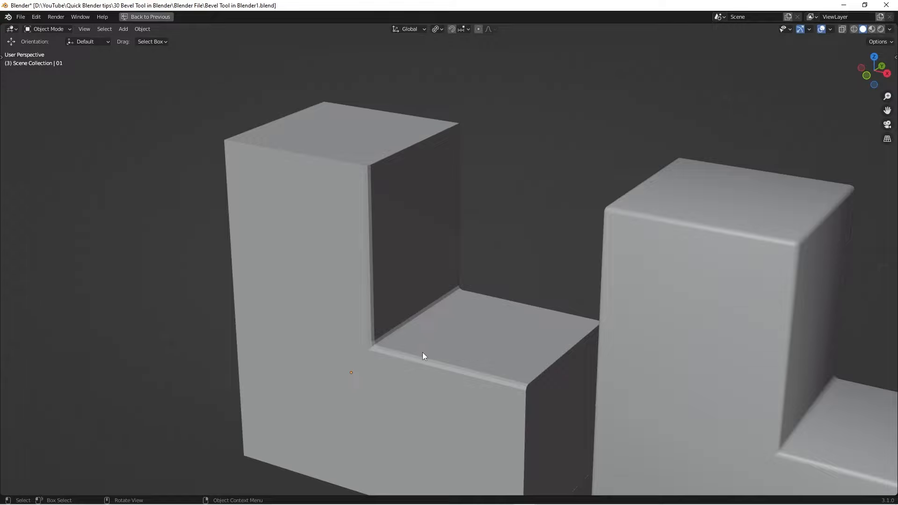
key("Tab")
key("Tab")
scroll(462, 290, "up", 3)
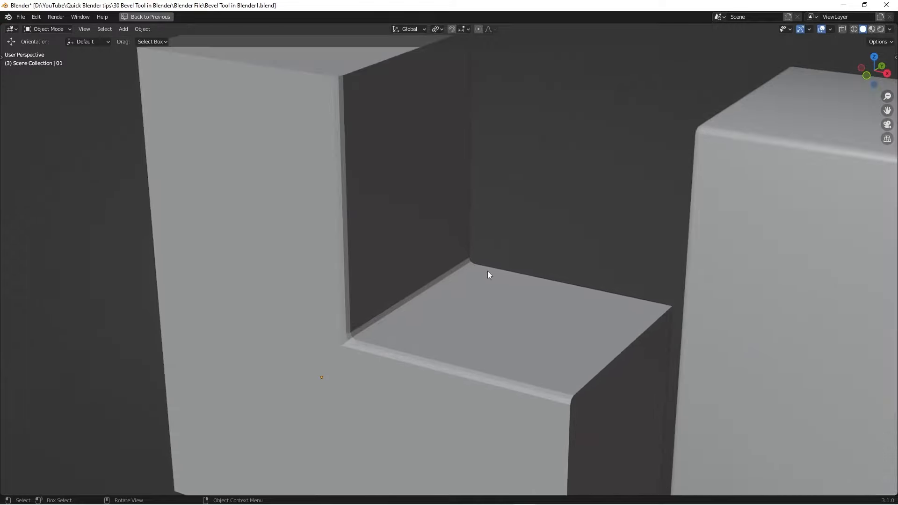
scroll(487, 274, "down", 4)
middle_click_drag(458, 306, 423, 355)
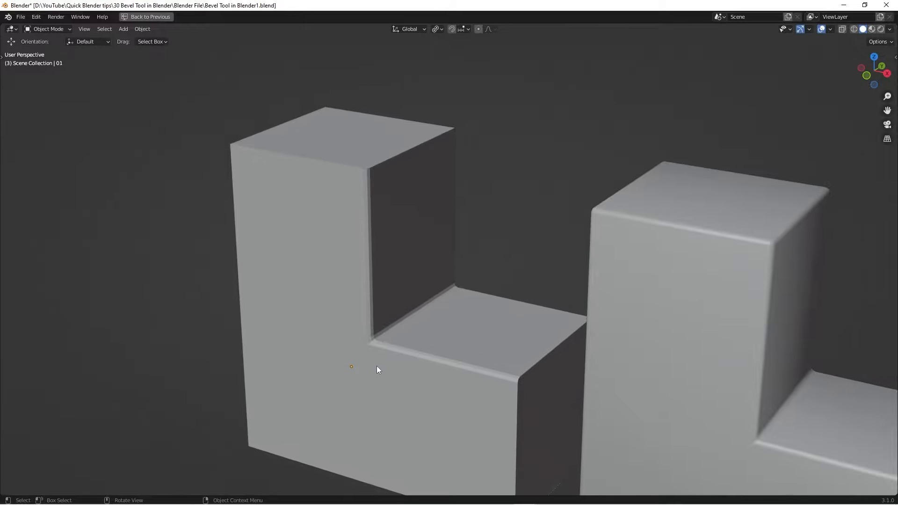
- Examine the first block's rebuilt inner corner from close up and from its opposite side
scroll(422, 336, "up", 2)
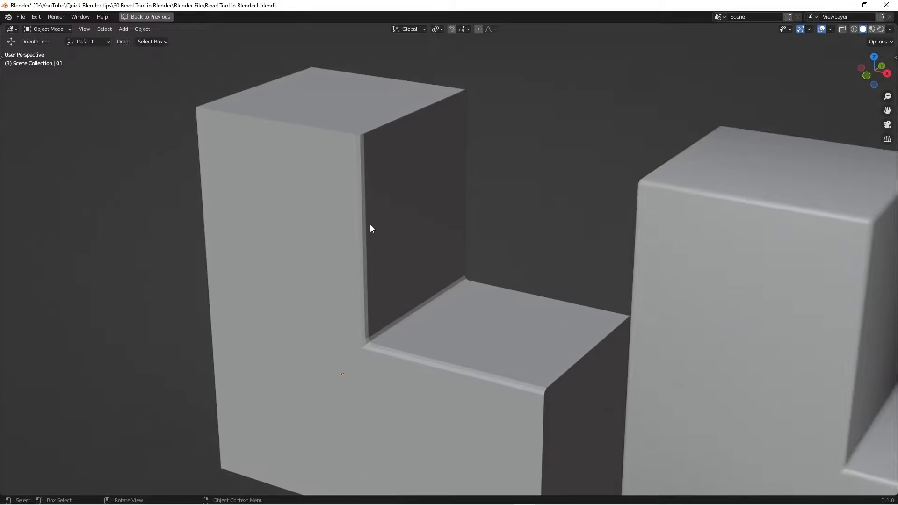
middle_click_drag(385, 303, 290, 312)
scroll(290, 313, "up", 3)
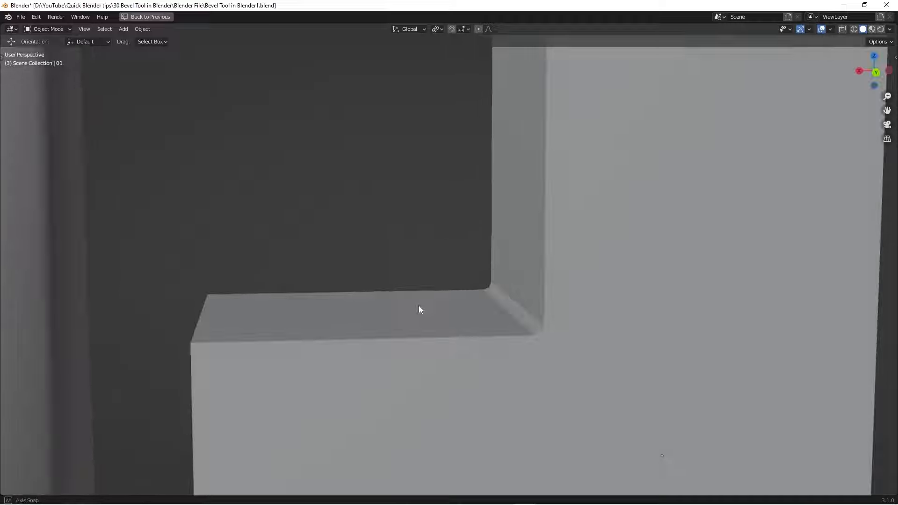
- In Edit Mode, bevel the upright part's front and left top edges and their shared vertical edge slightly, using two segments
key("Tab")
scroll(538, 314, "down", 1)
middle_click_drag(541, 313, 706, 355)
scroll(563, 347, "down", 2)
middle_click_drag(563, 346, 502, 251)
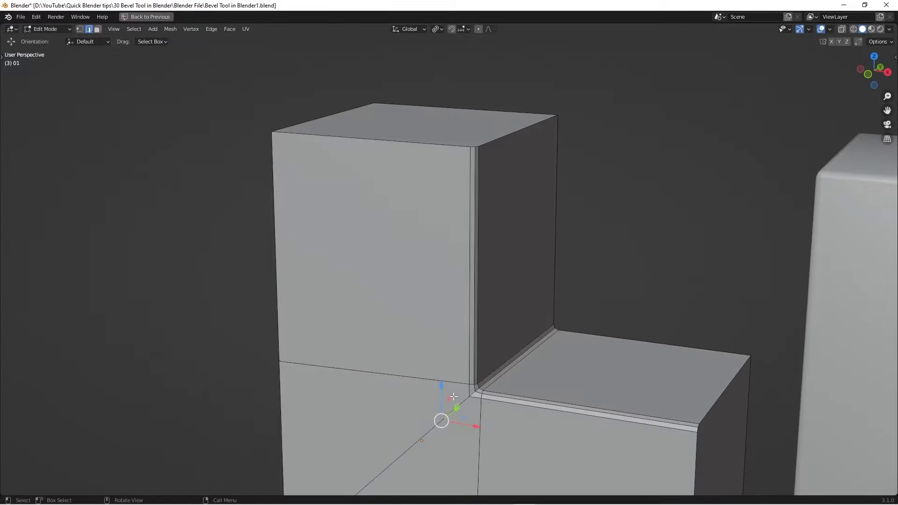
middle_click_drag(557, 345, 355, 357, "shift")
scroll(529, 369, "down", 2)
middle_click_drag(137, 214, 258, 227)
scroll(187, 211, "up", 1)
left_click_drag(162, 216, 172, 232)
middle_click_drag(173, 232, 226, 240, "shift")
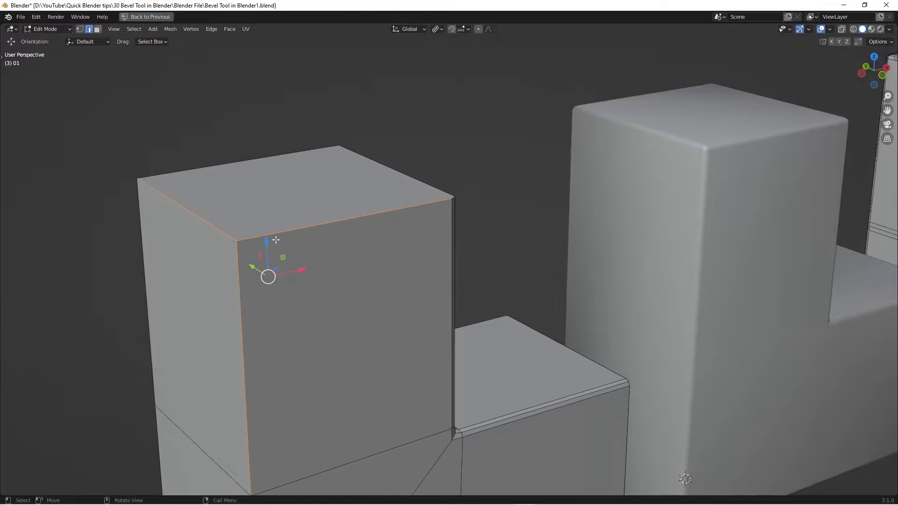
middle_click_drag(433, 361, 270, 238, "shift")
scroll(280, 257, "up", 2)
middle_click_drag(327, 279, 286, 287)
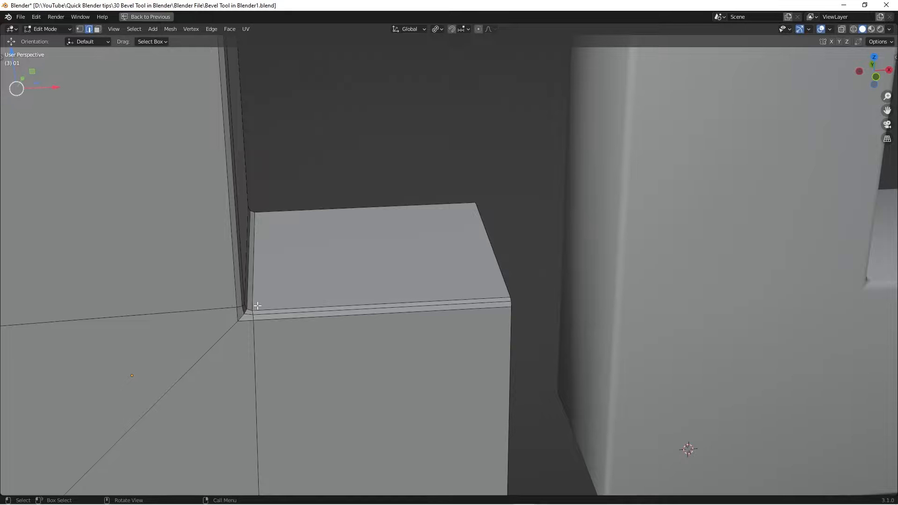
scroll(257, 306, "down", 2)
middle_click_drag(272, 312, 517, 400, "shift")
scroll(295, 191, "up", 1)
middle_click_drag(295, 190, 341, 209)
scroll(339, 212, "up", 1)
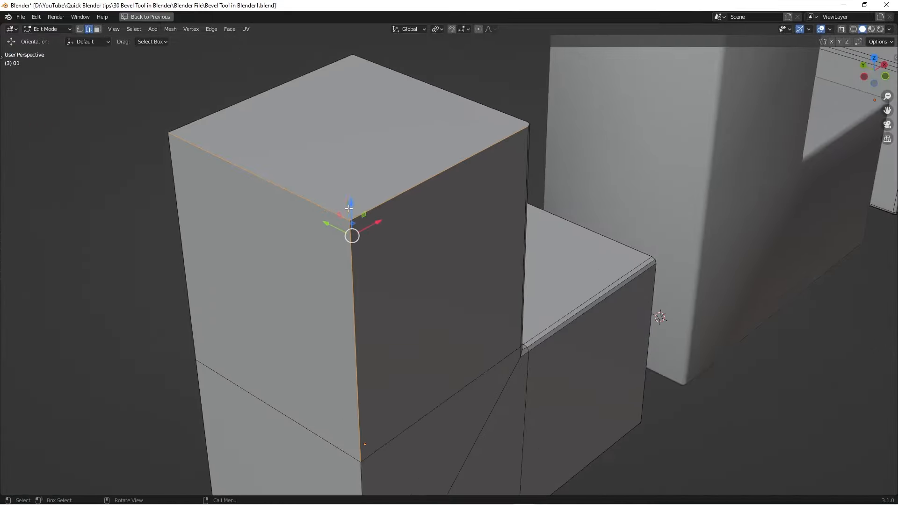
key("ctrl+b")
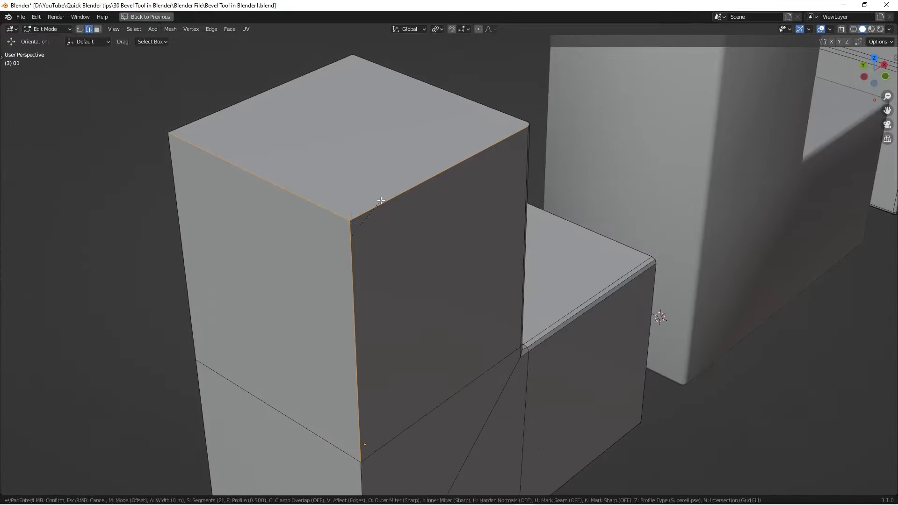
left_click(393, 201)
- Inspect the newly bevelled outer corner and the edge flow around the inner corner on the front face
scroll(390, 203, "up", 2)
middle_click_drag(387, 206, 324, 225)
scroll(336, 226, "down", 4)
middle_click_drag(507, 278, 409, 286)
scroll(403, 276, "up", 2)
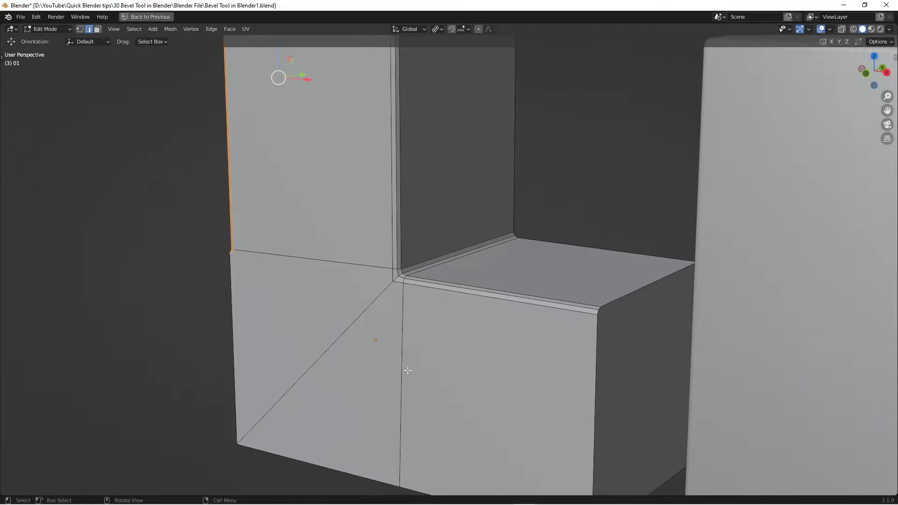
scroll(400, 281, "down", 1)
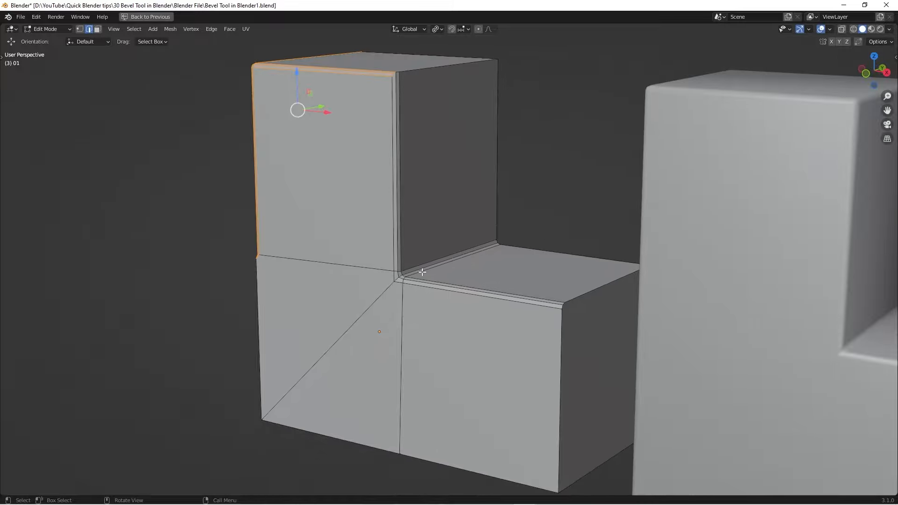
- Return to Object Mode and compare the three L-shaped blocks in front view and from an angle
scroll(421, 272, "down", 4)
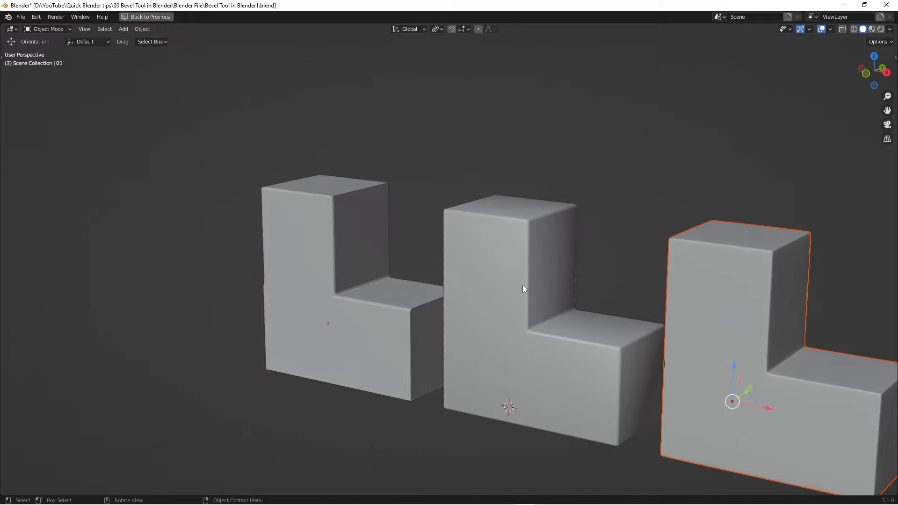
middle_click_drag(523, 282, 371, 279, "shift")
scroll(400, 279, "down", 2)
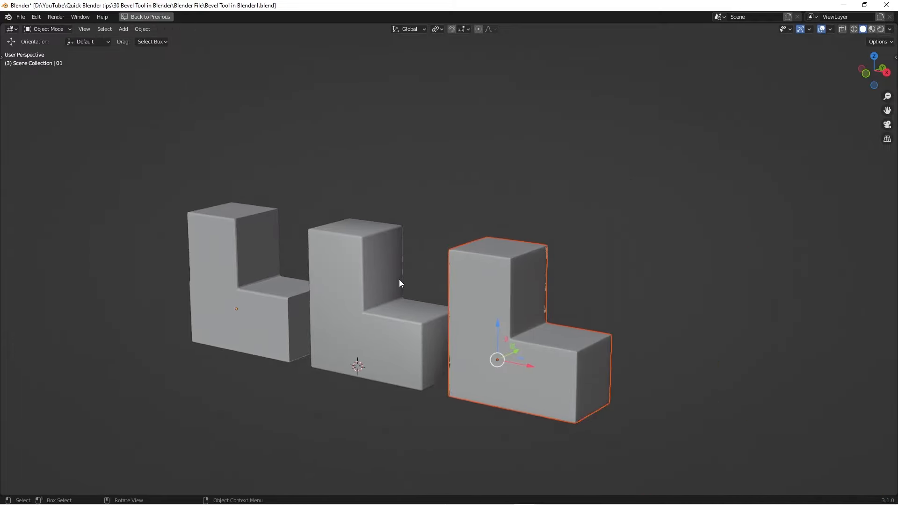
key("KP_1")
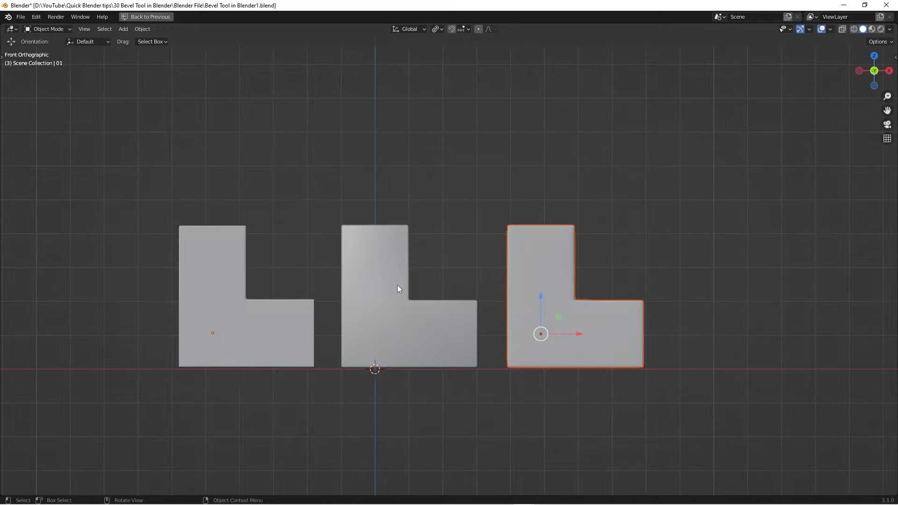
middle_click_drag(430, 248, 428, 289)
scroll(511, 299, "up", 3)
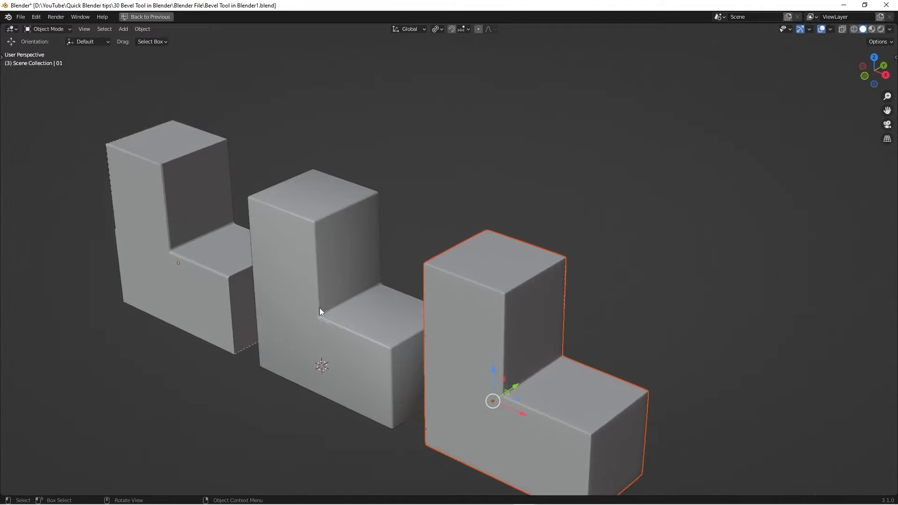
scroll(196, 285, "up", 1)
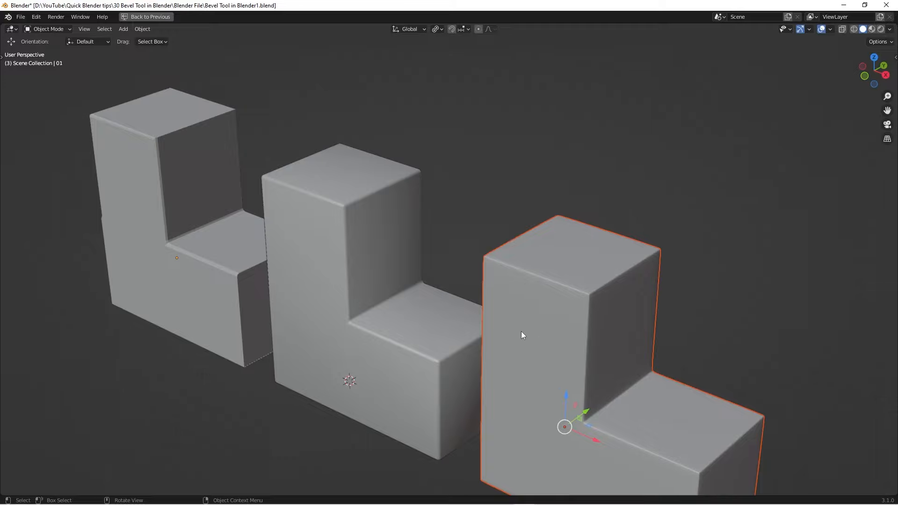
scroll(522, 335, "down", 2)
- Restore the full Layout workspace from the maximized viewport and select the third L-shaped block
key("ctrl+space")
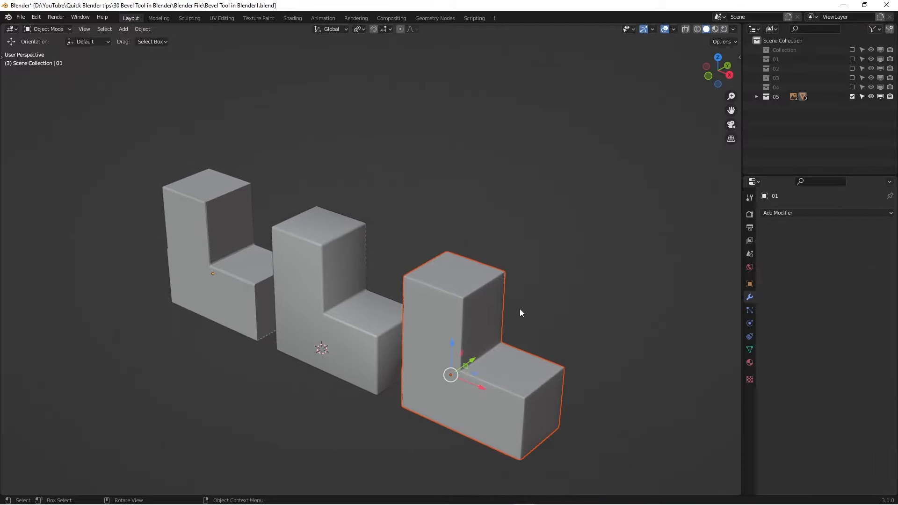
scroll(489, 303, "down", 2)
scroll(510, 287, "up", 1)
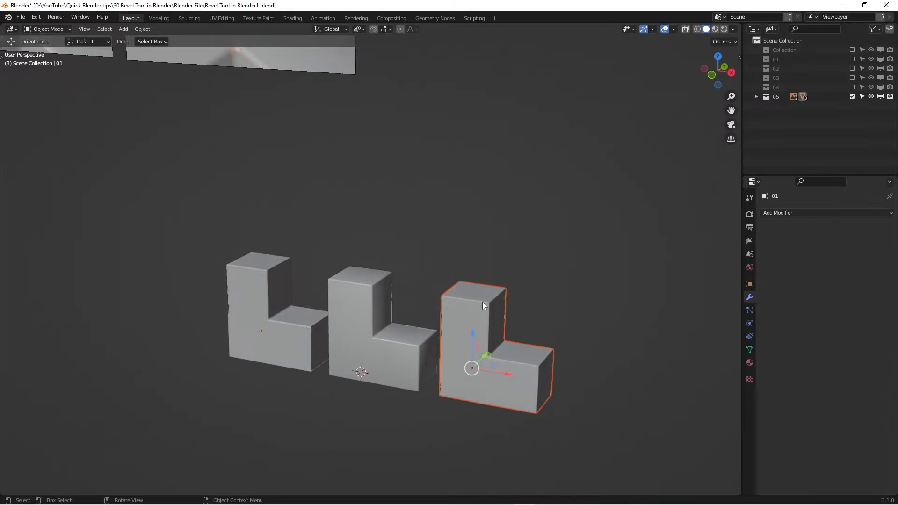
left_click(502, 315)
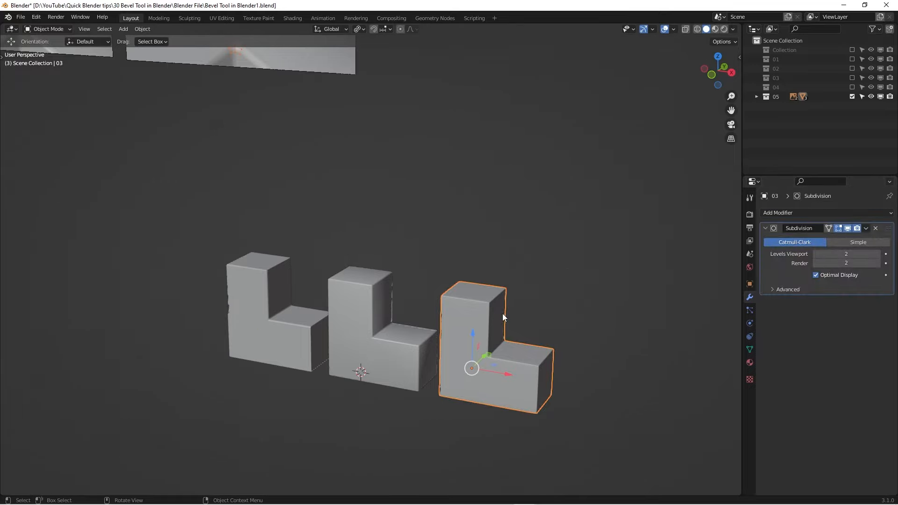
scroll(485, 316, "up", 2)
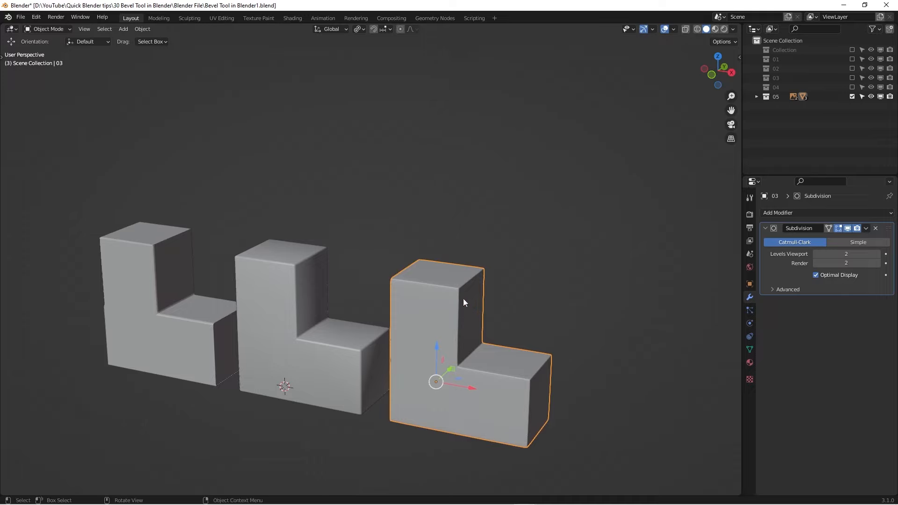
- Compare the three blocks' shading in front view, clearing the selection and checking them from an angle
key("KP_1")
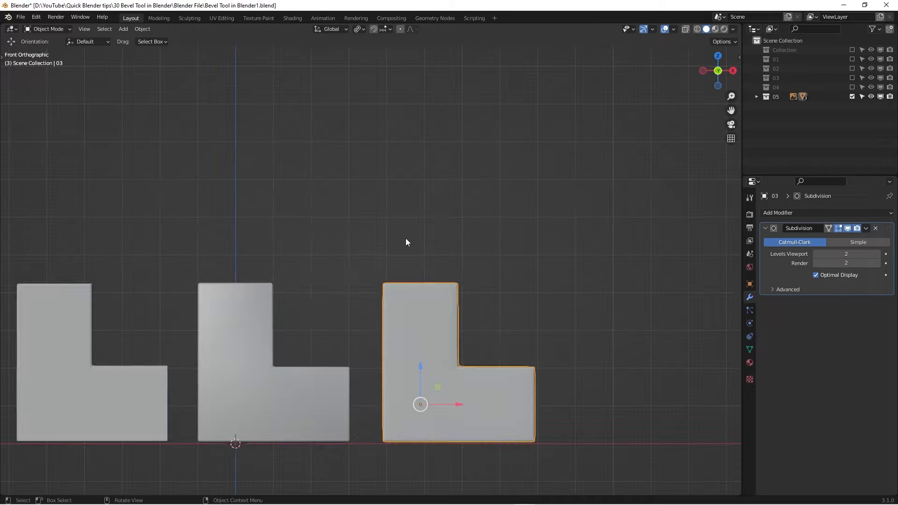
middle_click_drag(407, 323, 464, 226, "shift")
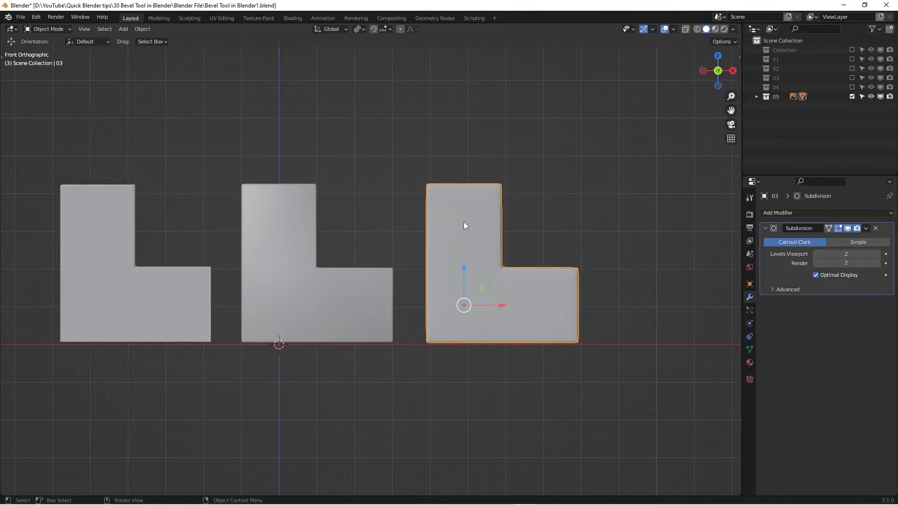
scroll(464, 226, "down", 2)
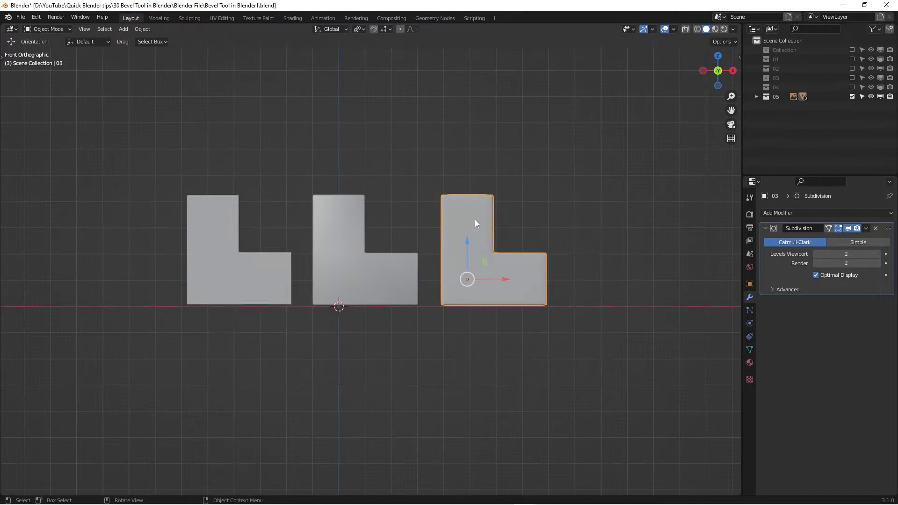
left_click(574, 238)
middle_click_drag(573, 238, 460, 244)
key("KP_1")
scroll(464, 234, "down", 2)
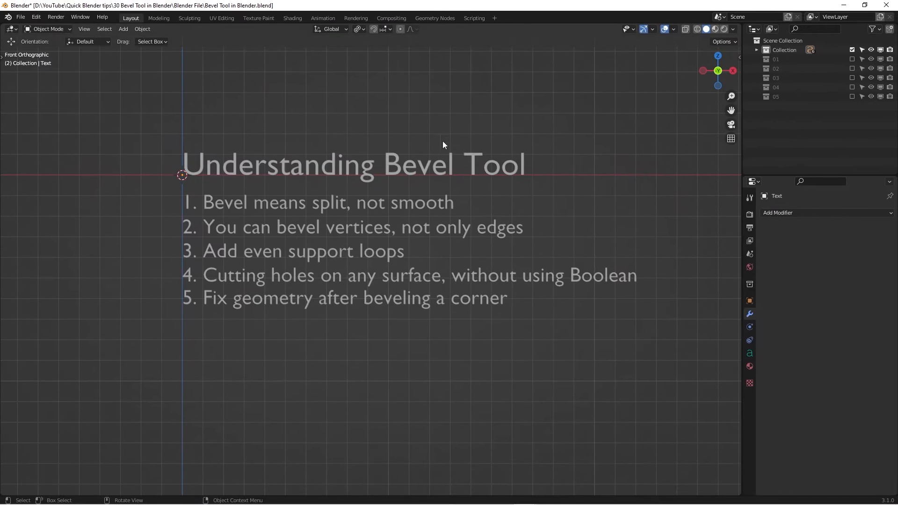
- Review the five summary points under the "Understanding Bevel Tool" heading in front view
scroll(462, 145, "up", 1)
scroll(552, 173, "down", 1)
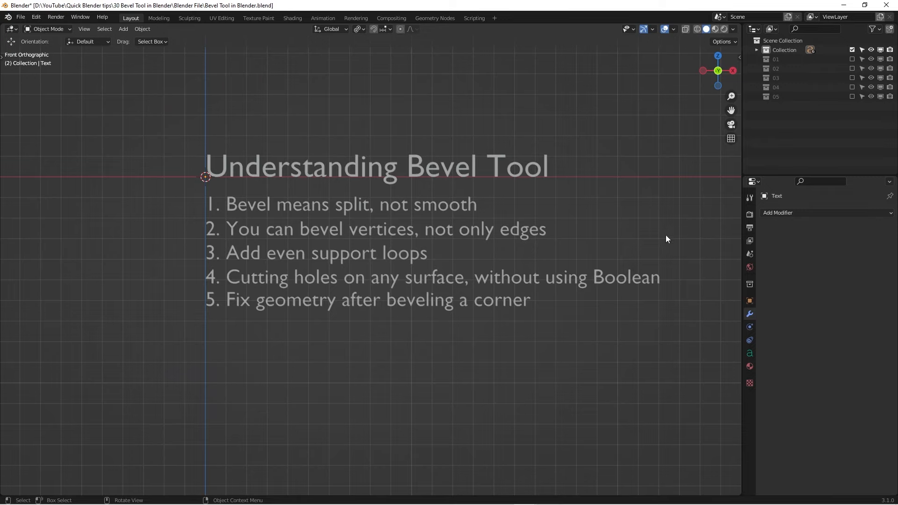
scroll(666, 234, "up", 1)
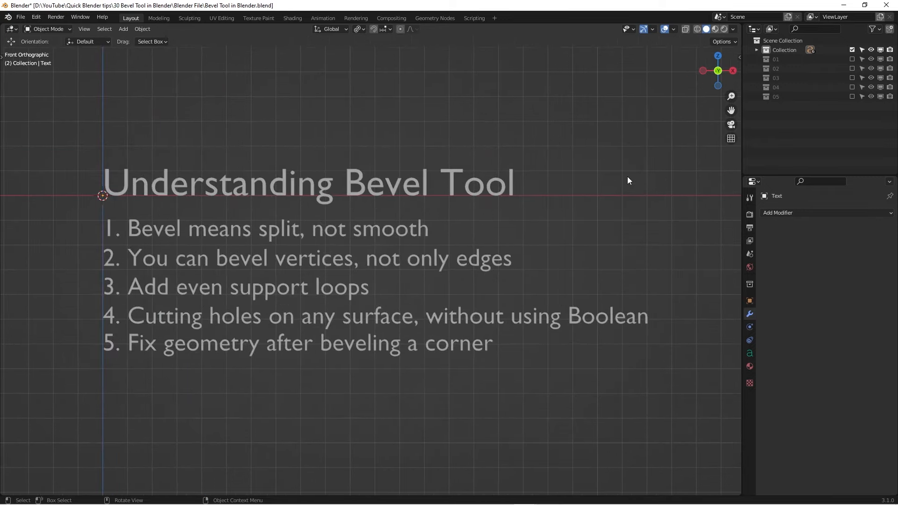